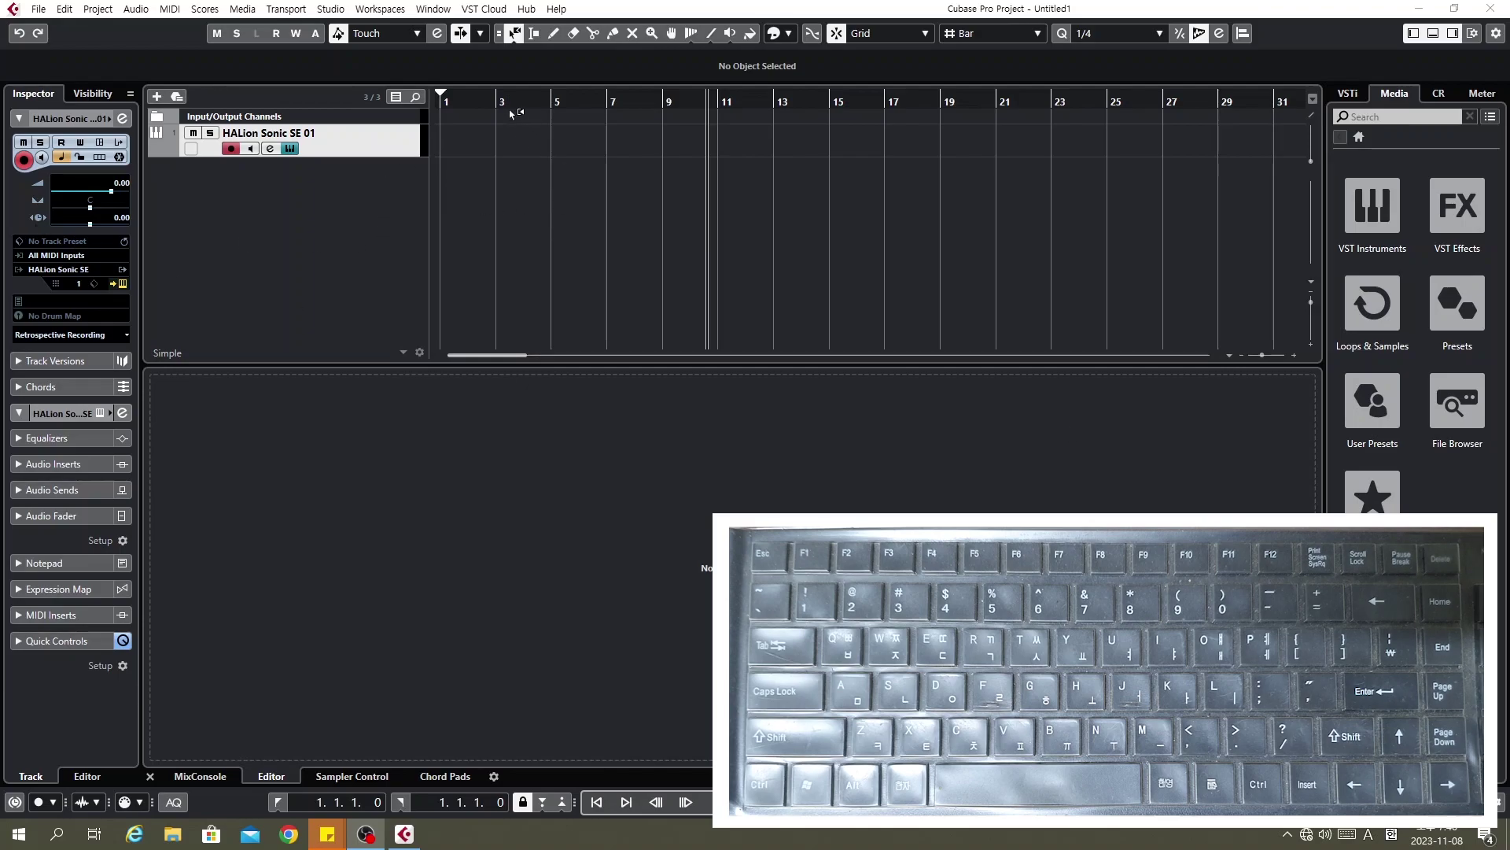
Show the On-Screen Keyboard so that notes can be played from the computer keyboard.
key("alt+k")
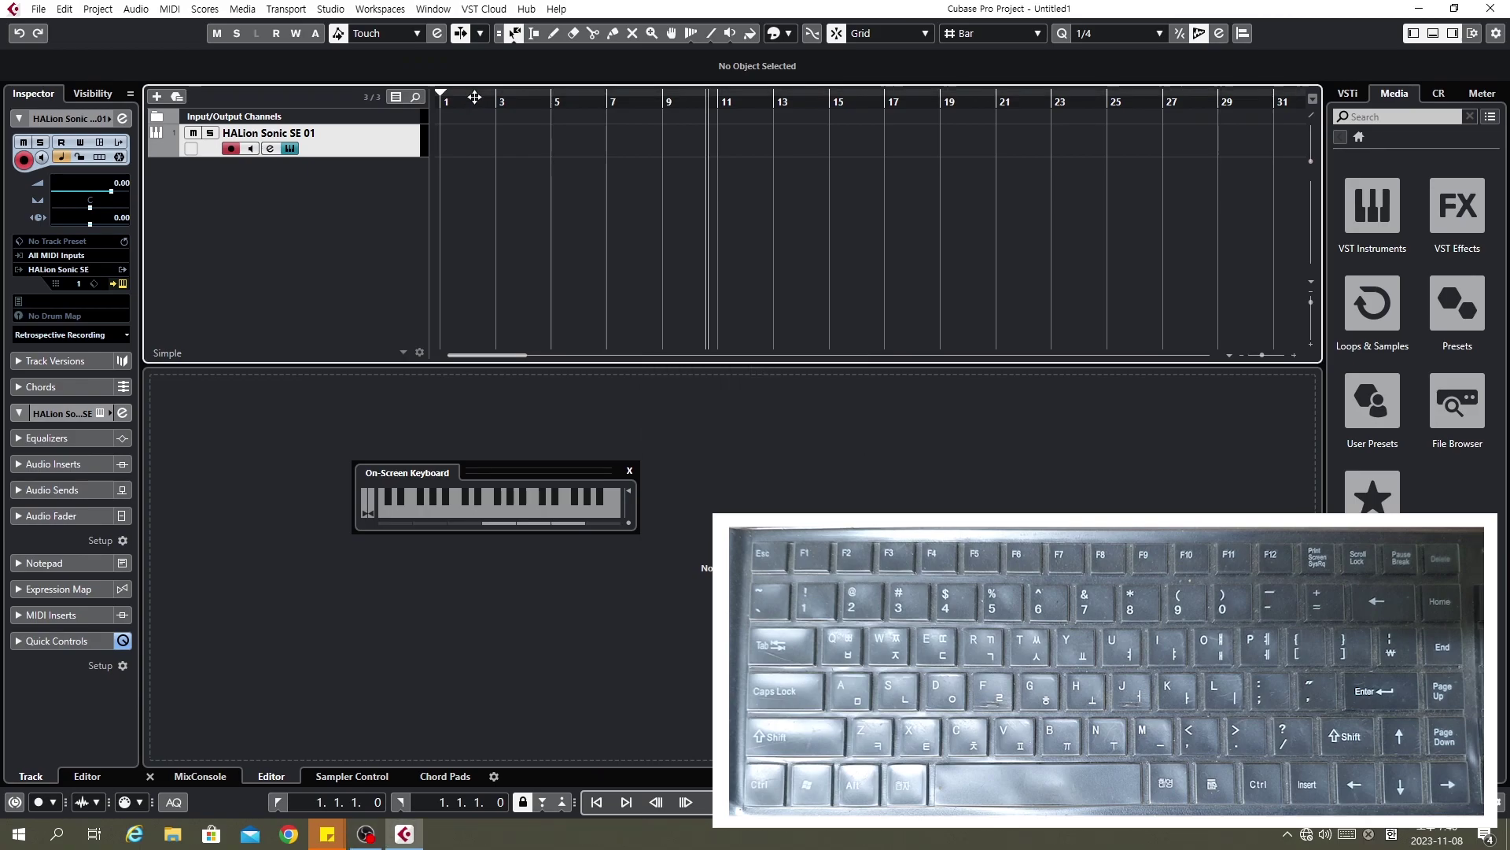
left_click(146, 15)
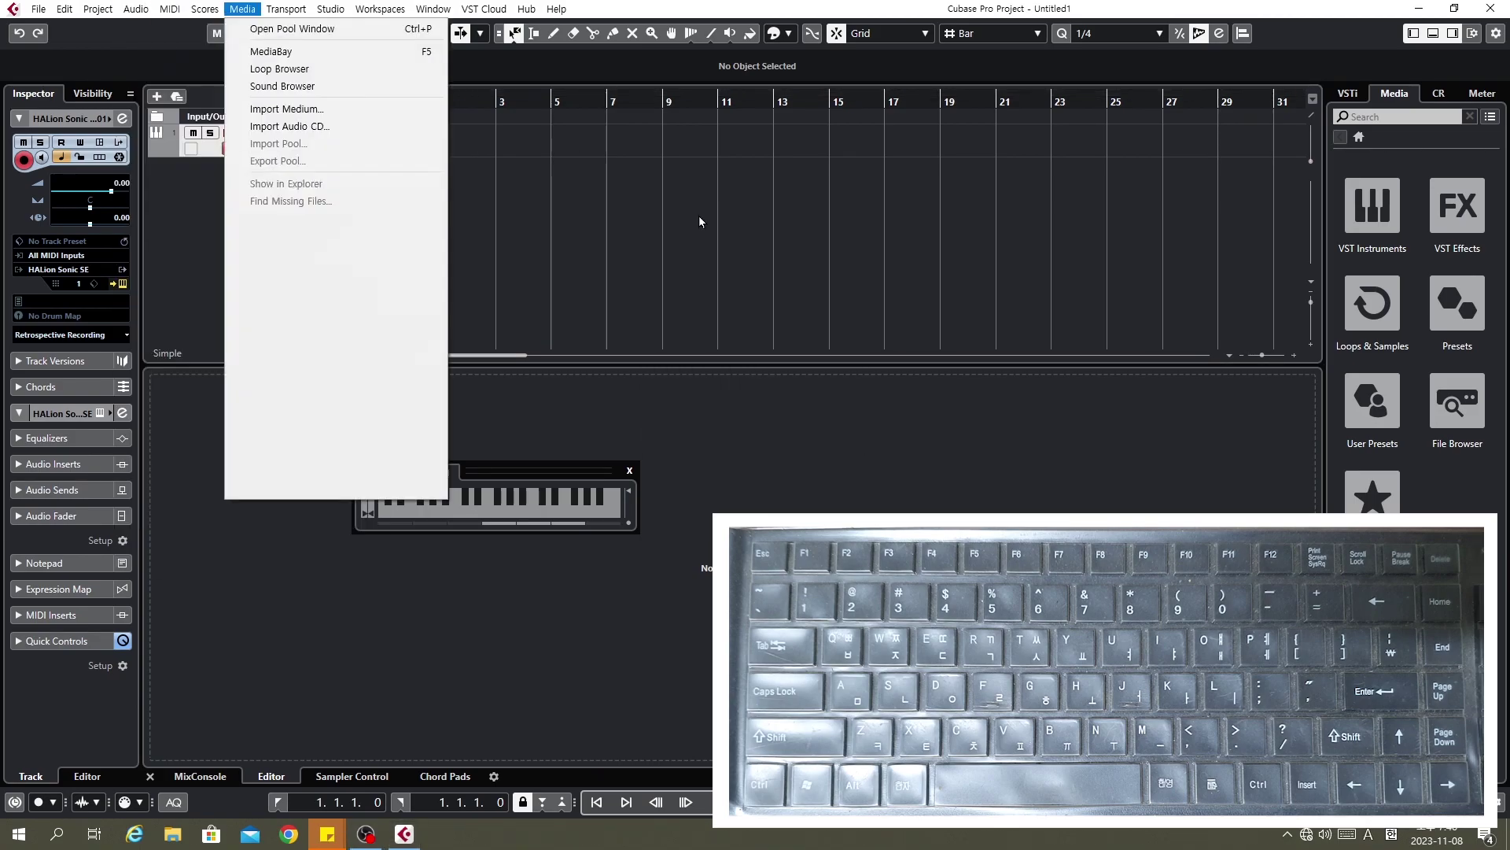
left_click(489, 172)
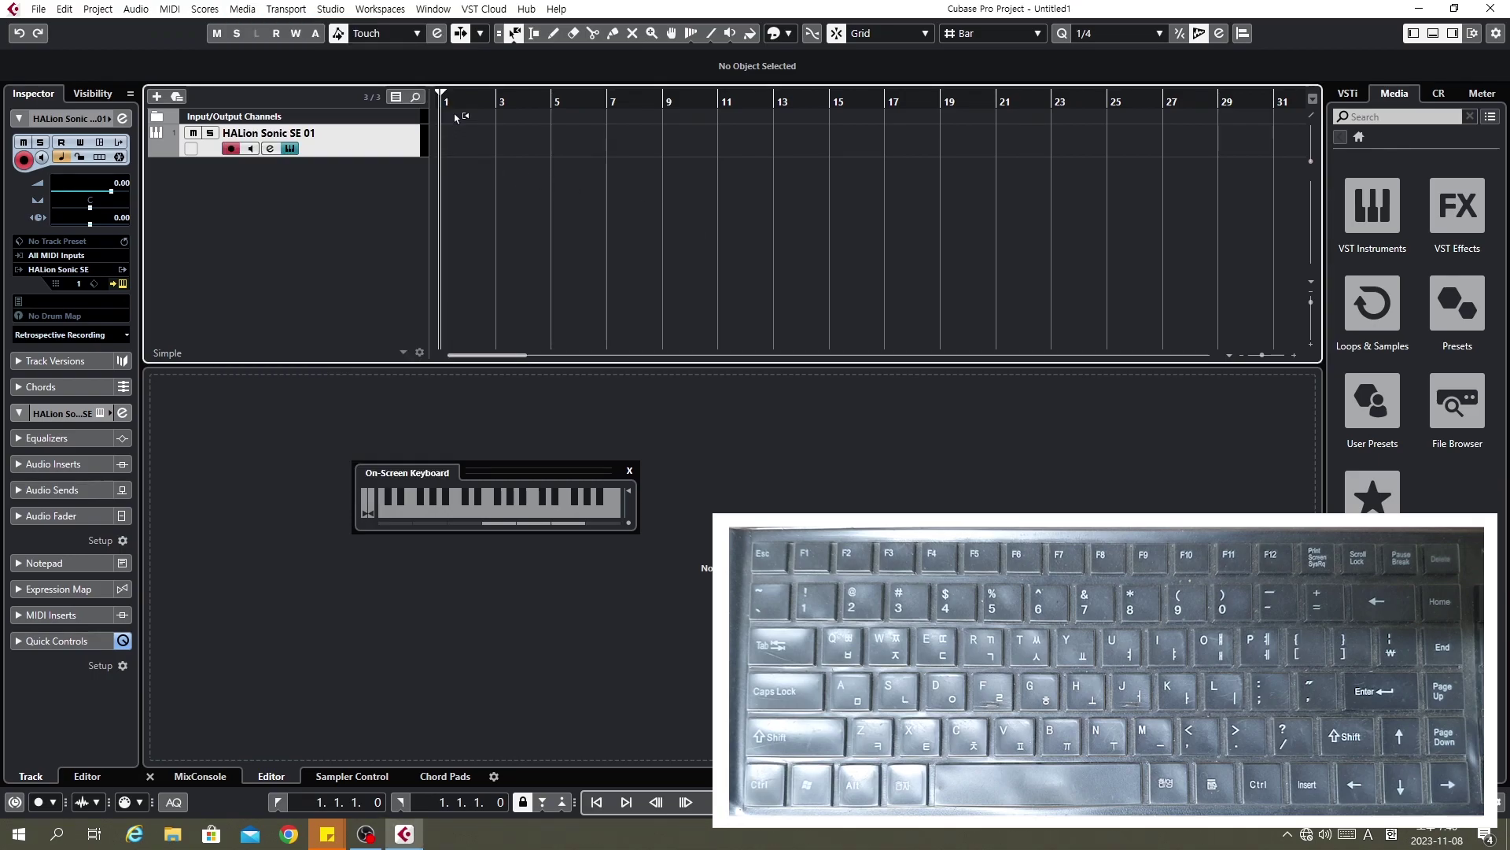
Draw a three-bar MIDI part from bar 1 to bar 4 on the HALion Sonic SE 01 track and open it in the Key Editor.
left_click(553, 33)
left_click_drag(443, 148, 525, 149)
right_click(530, 202)
left_click(532, 205)
left_click(171, 9)
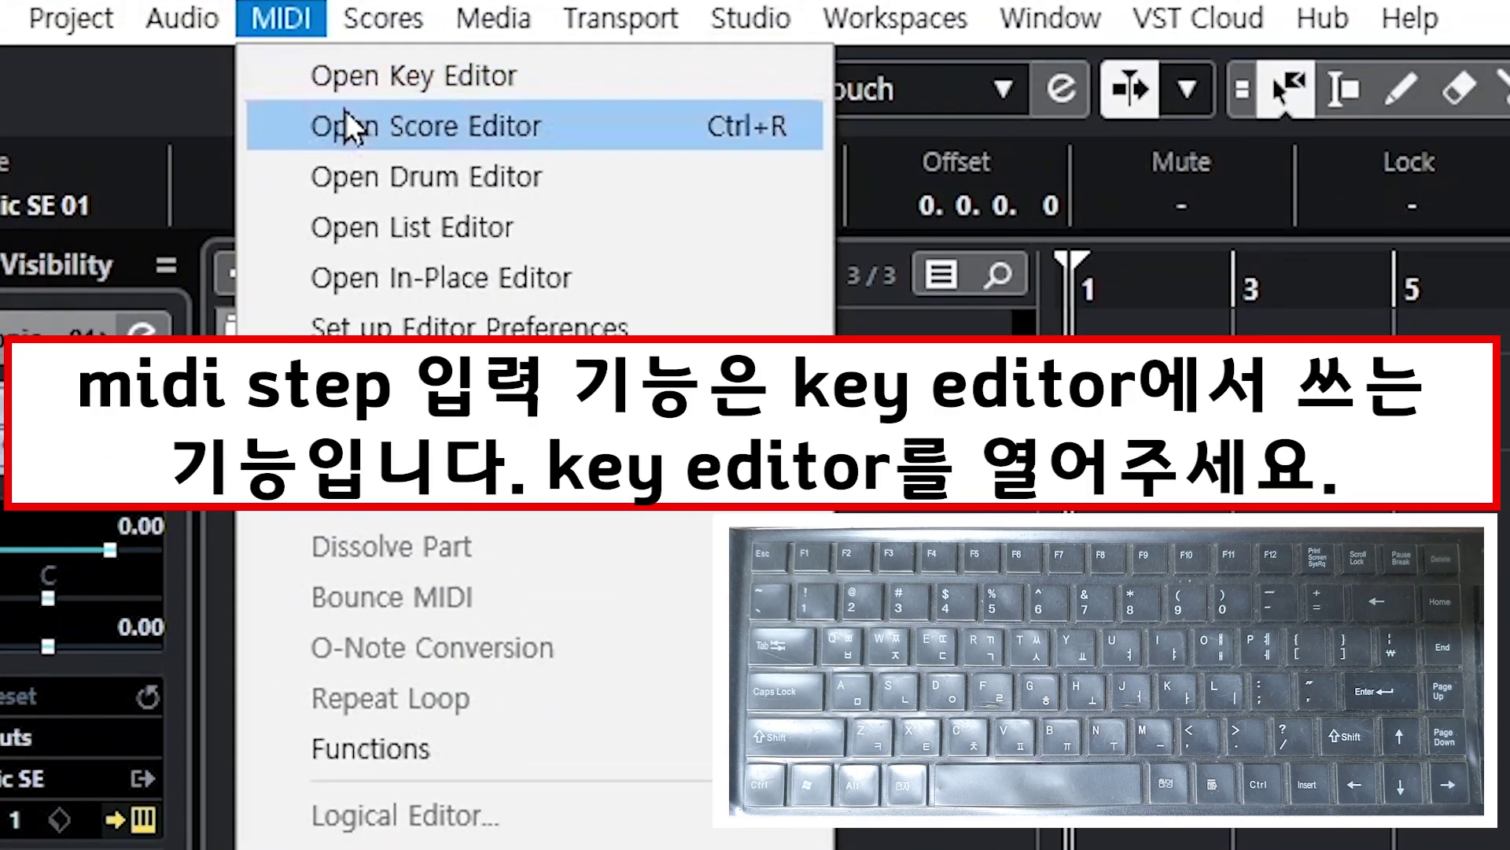
left_click(429, 75)
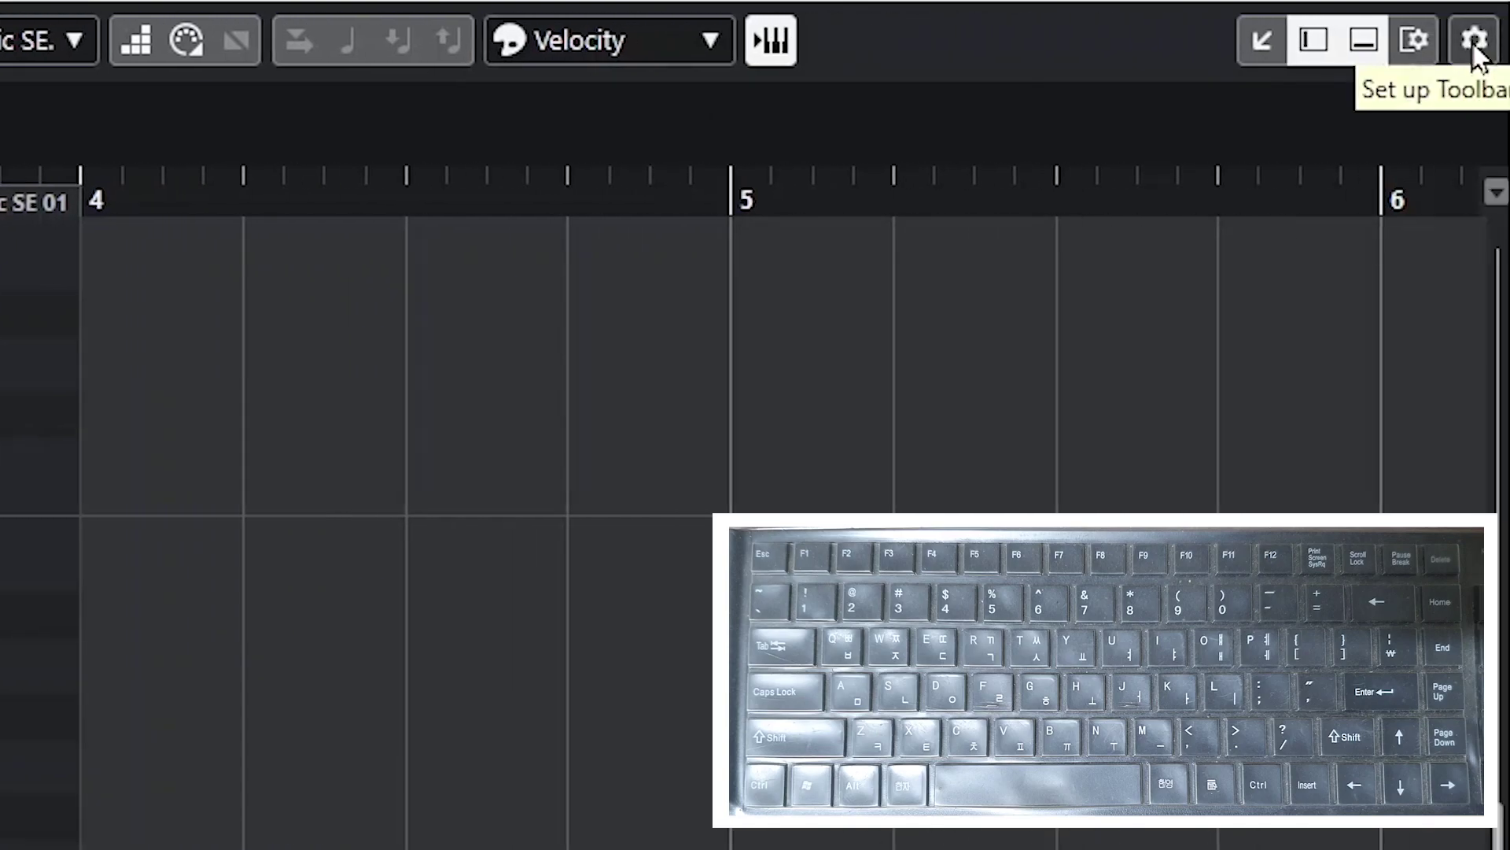
Hide the Step/MIDI Input controls in the Key Editor's toolbar and show them again.
left_click(1474, 41)
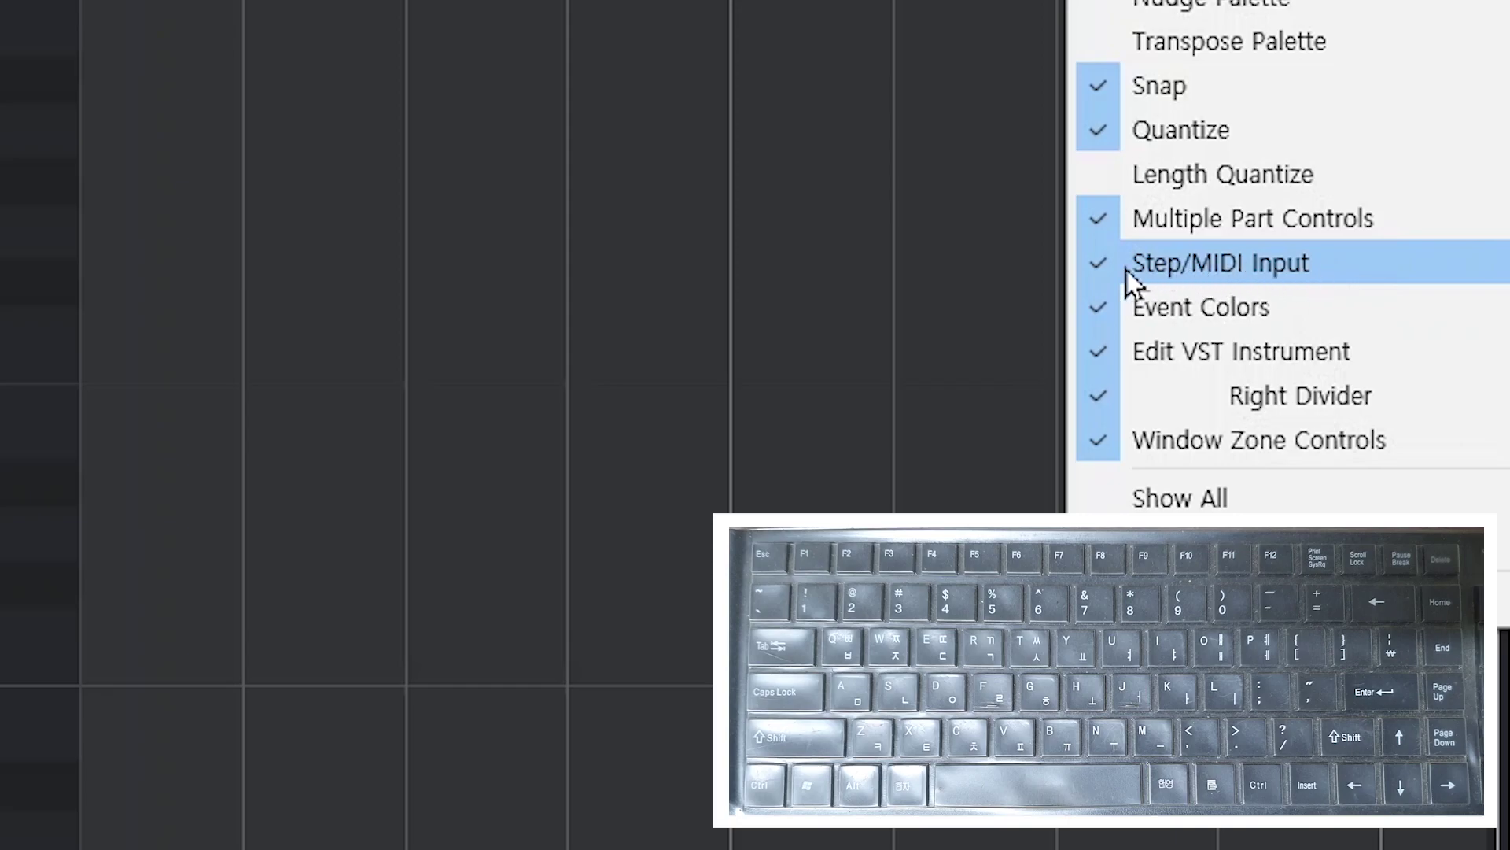
left_click(1207, 260)
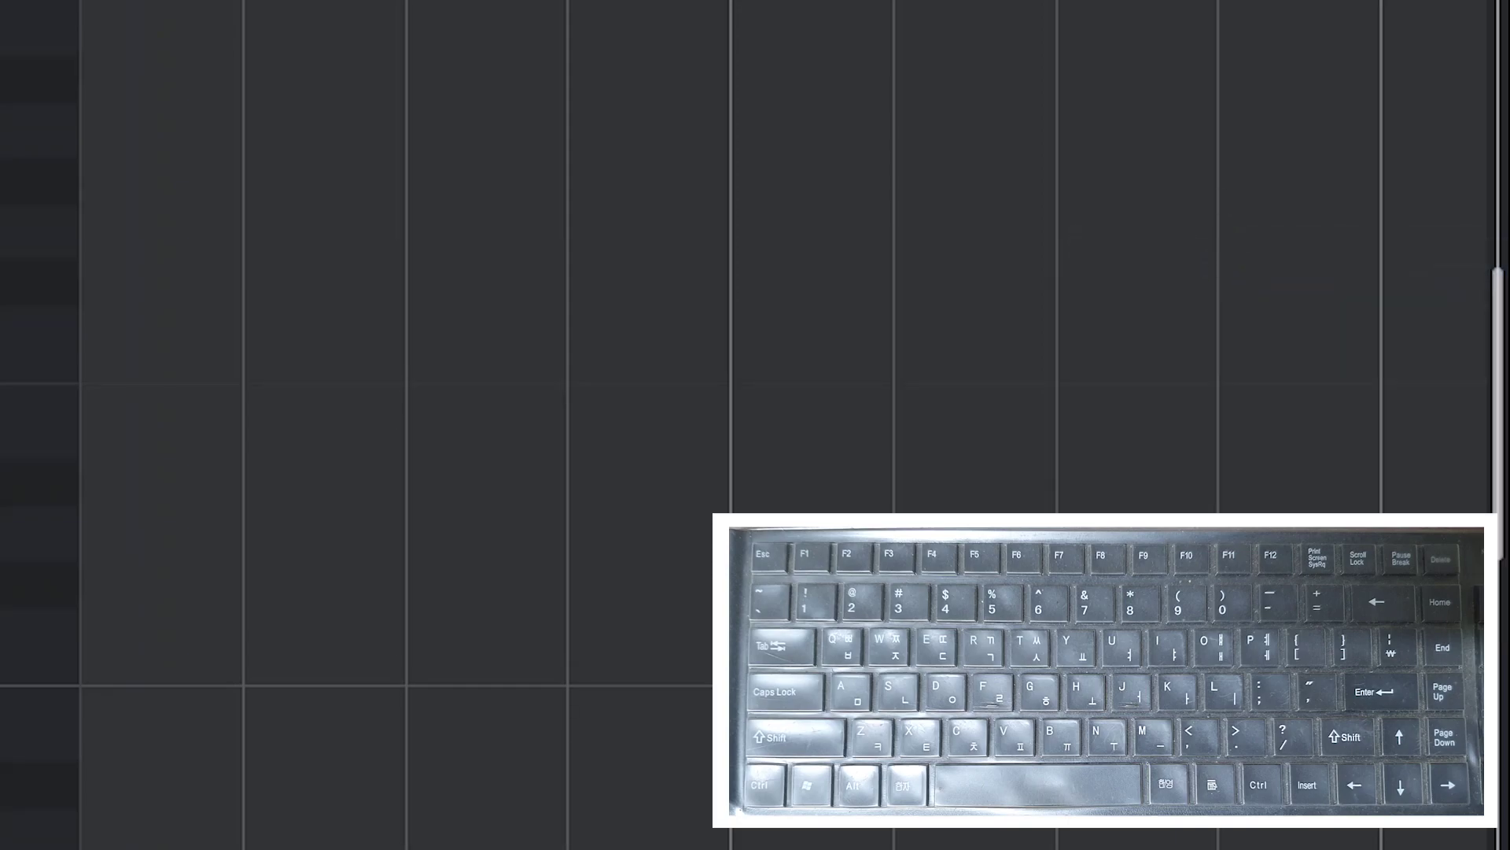
right_click(1069, 1)
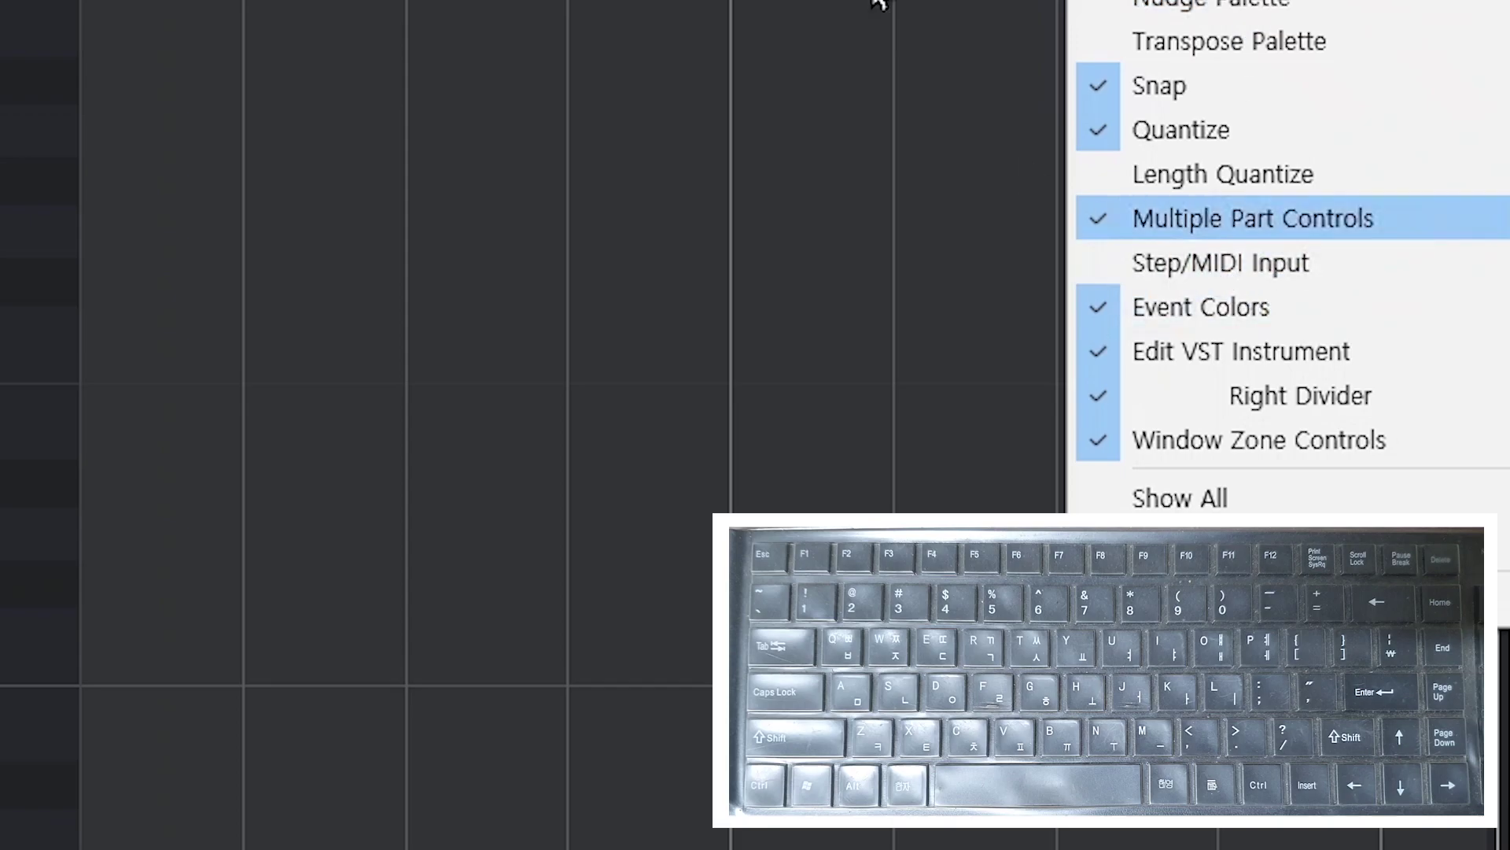
left_click(1229, 265)
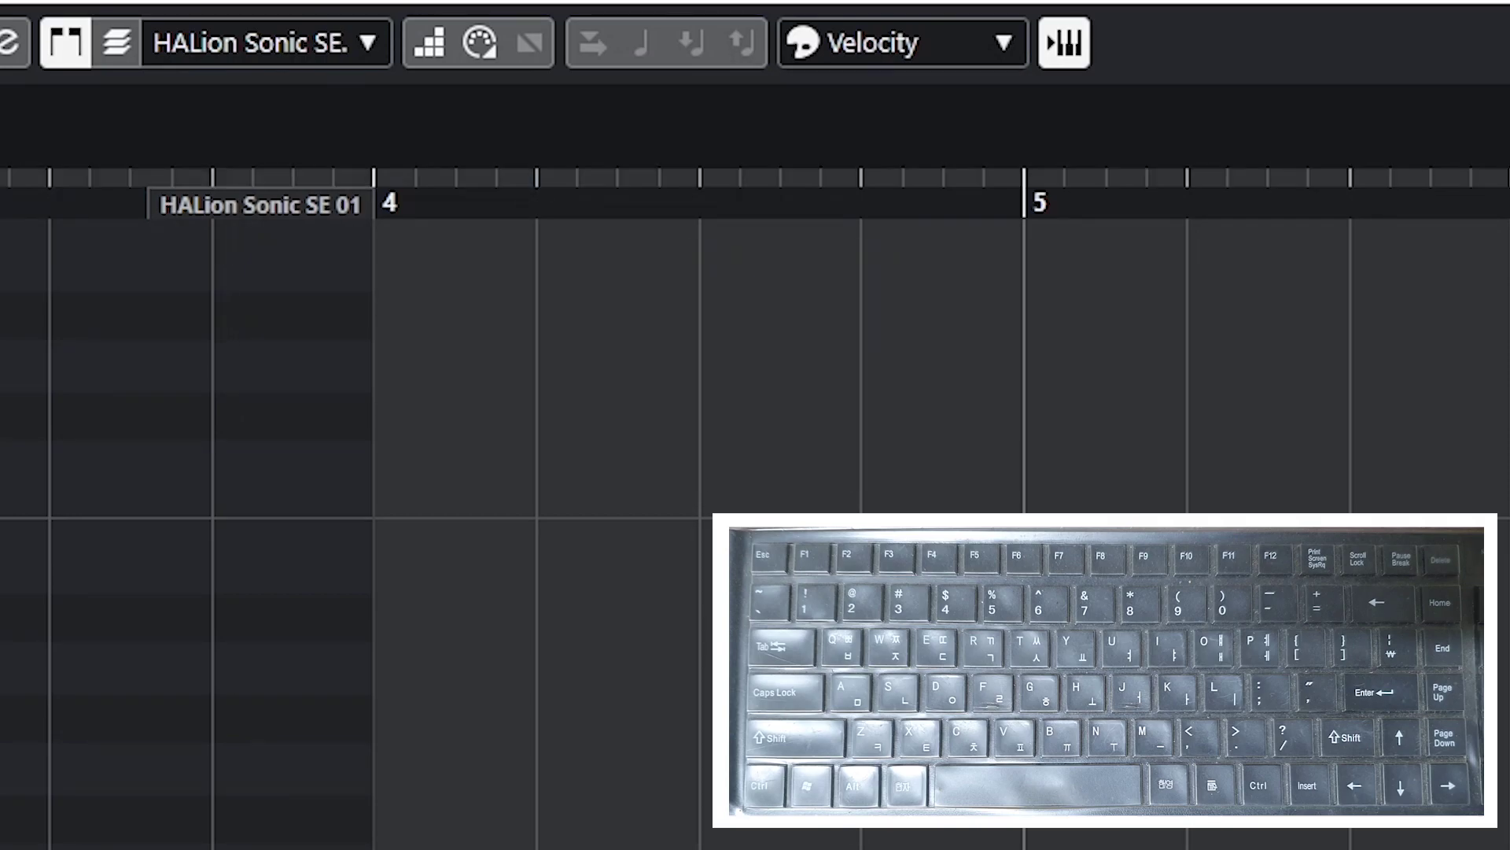
Activate Step Input for the part, toggling it off and on, and place the project cursor on beat 4 of bar 1.
left_click(435, 55)
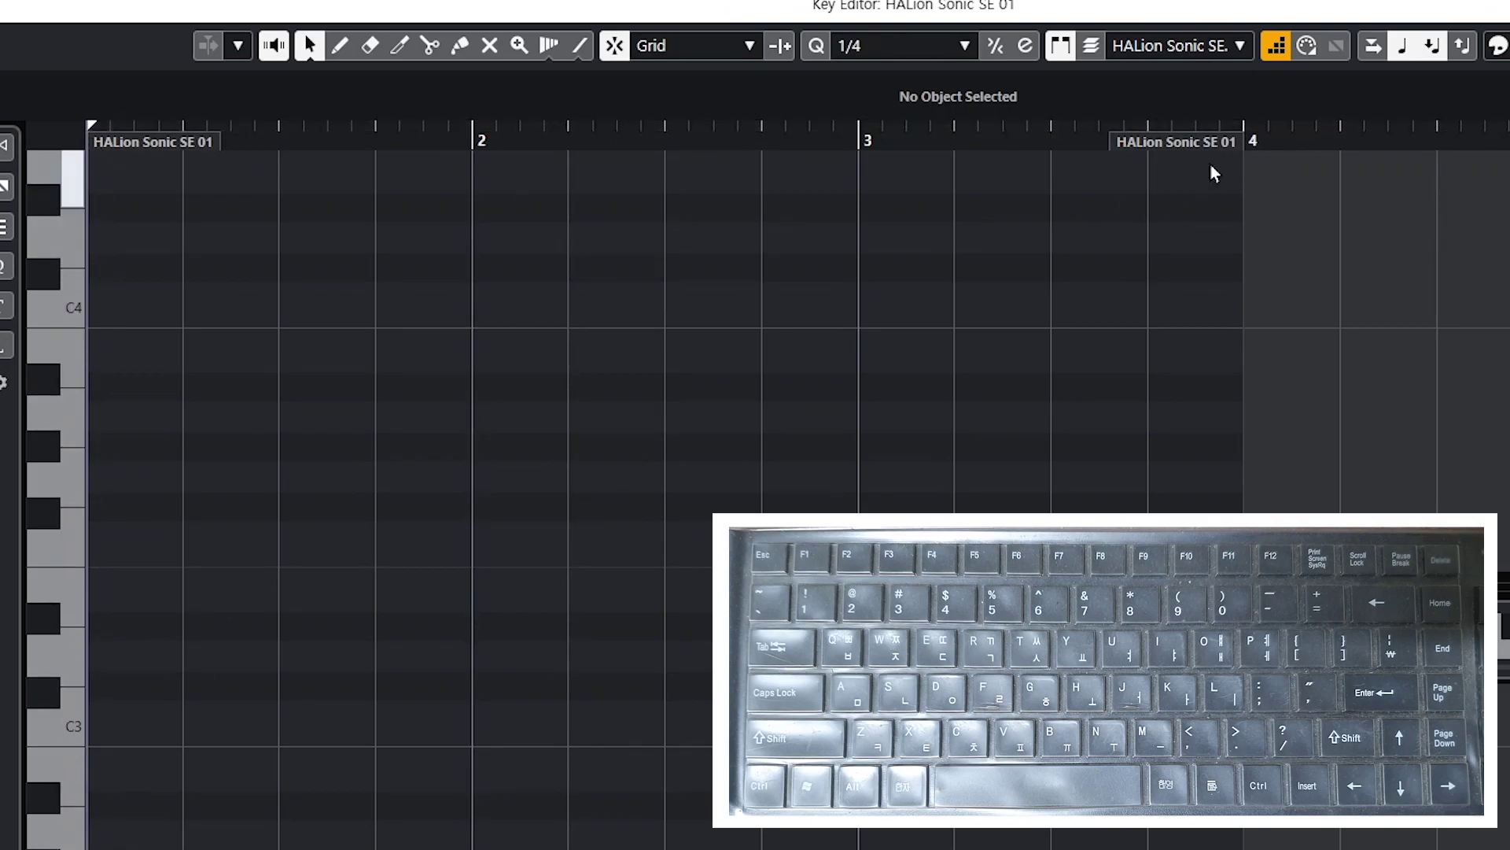
left_click(1276, 49)
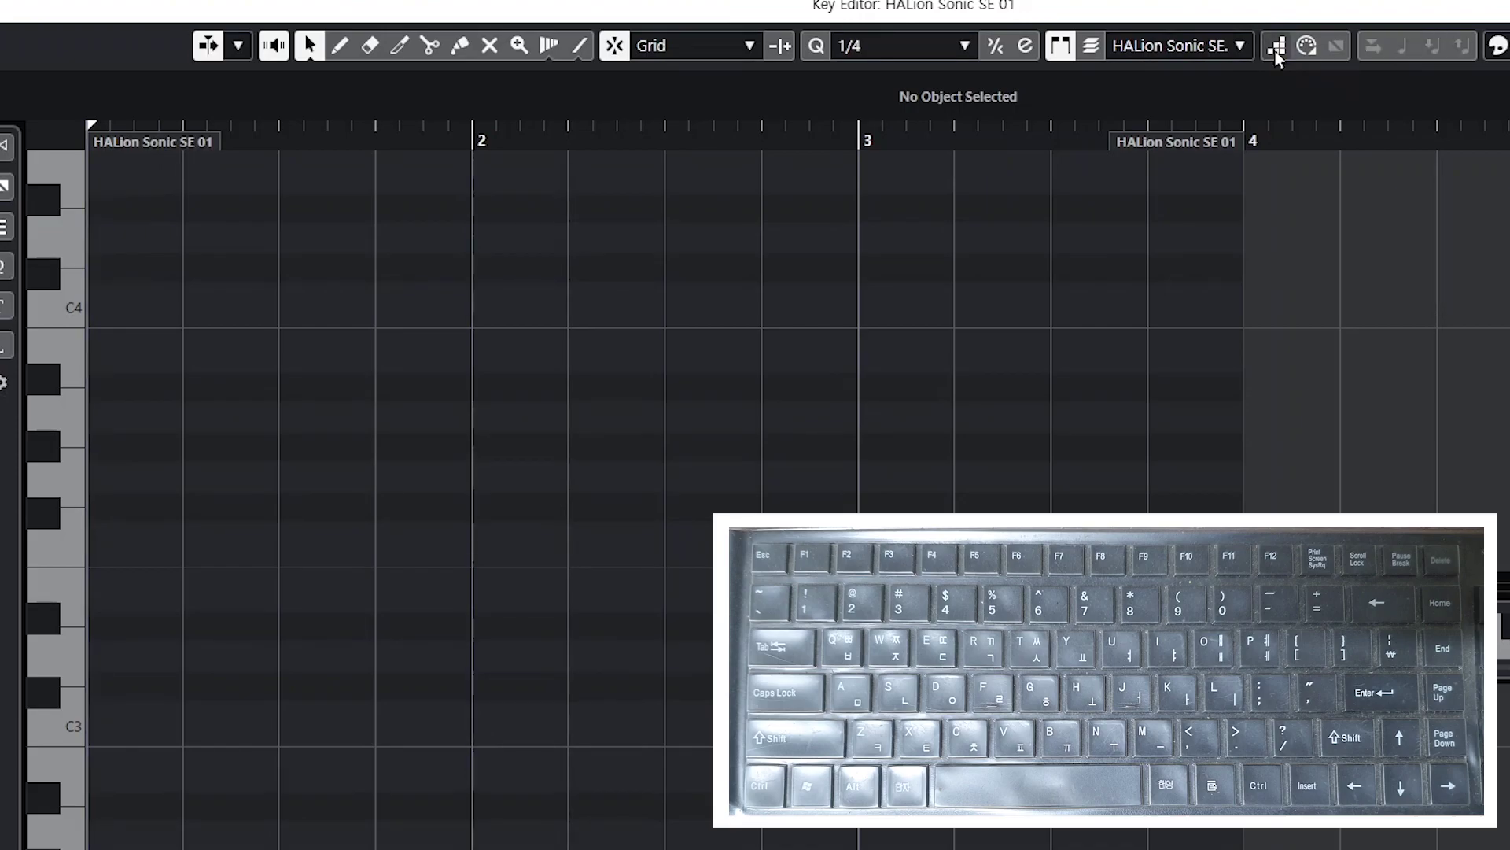
left_click(1276, 49)
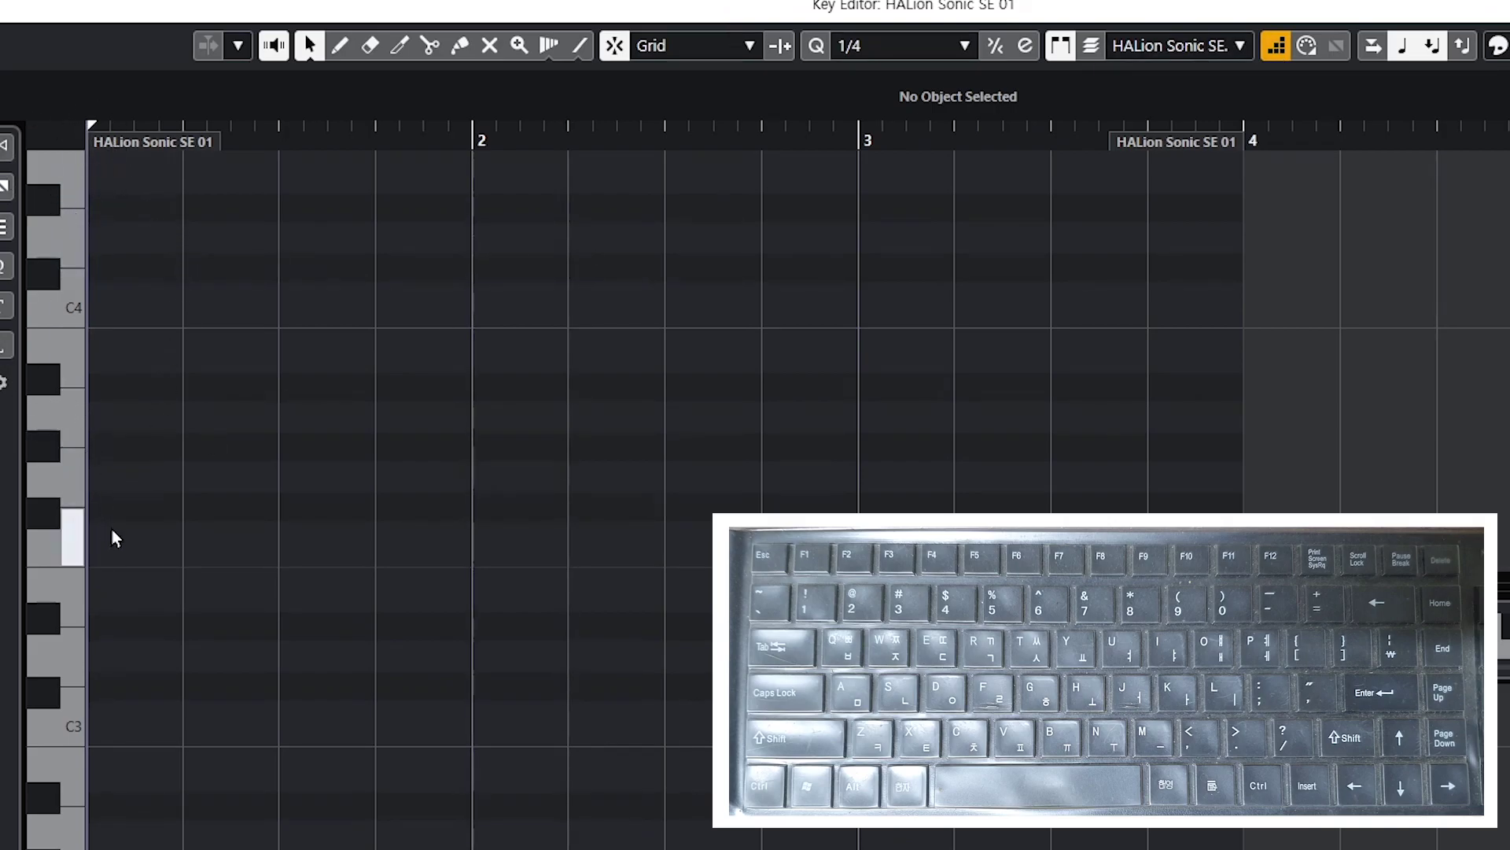
left_click(379, 143)
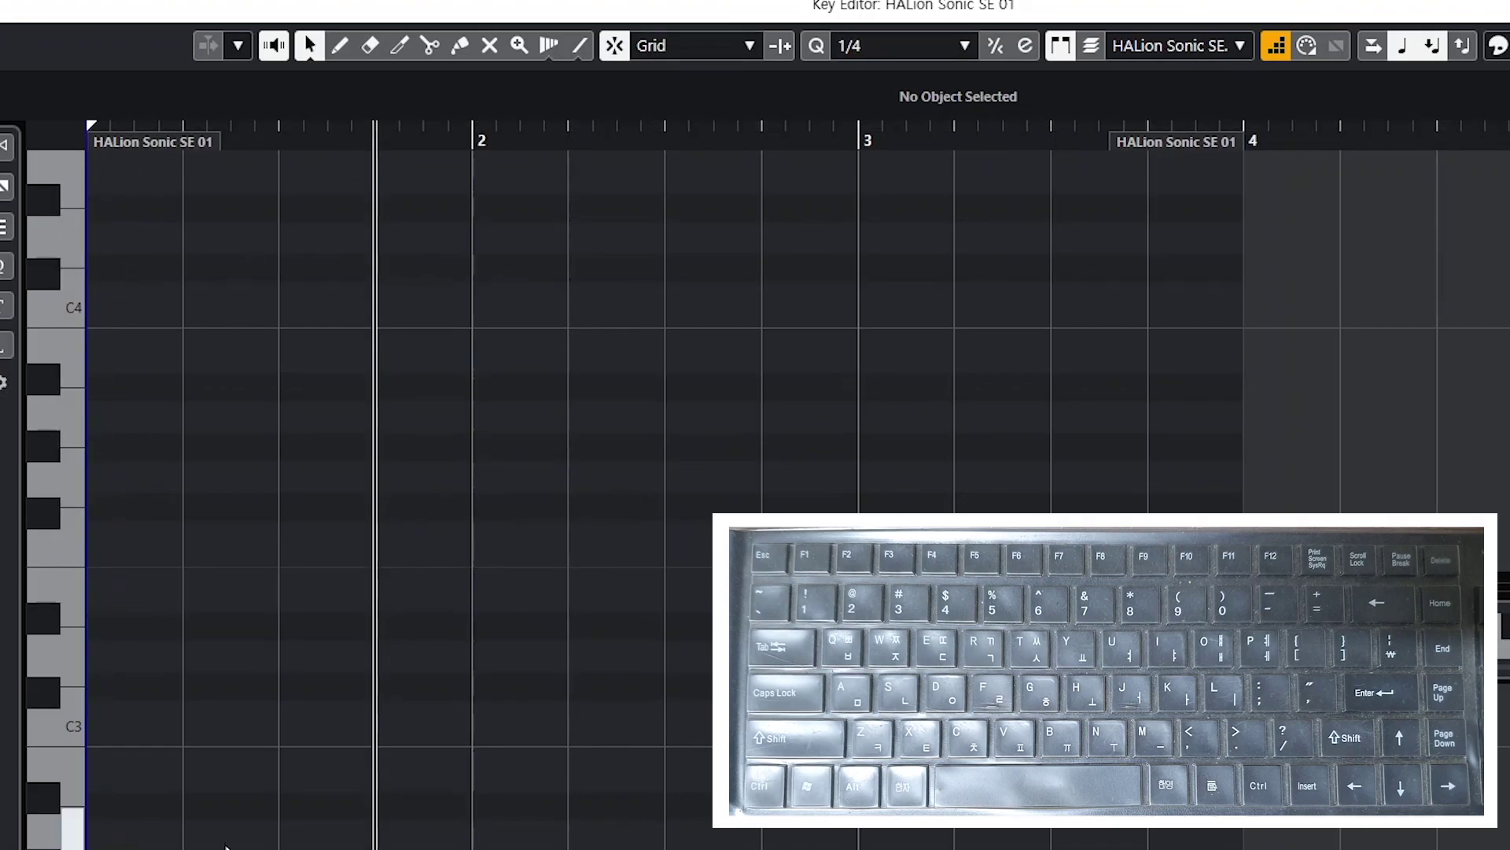
left_click(1276, 47)
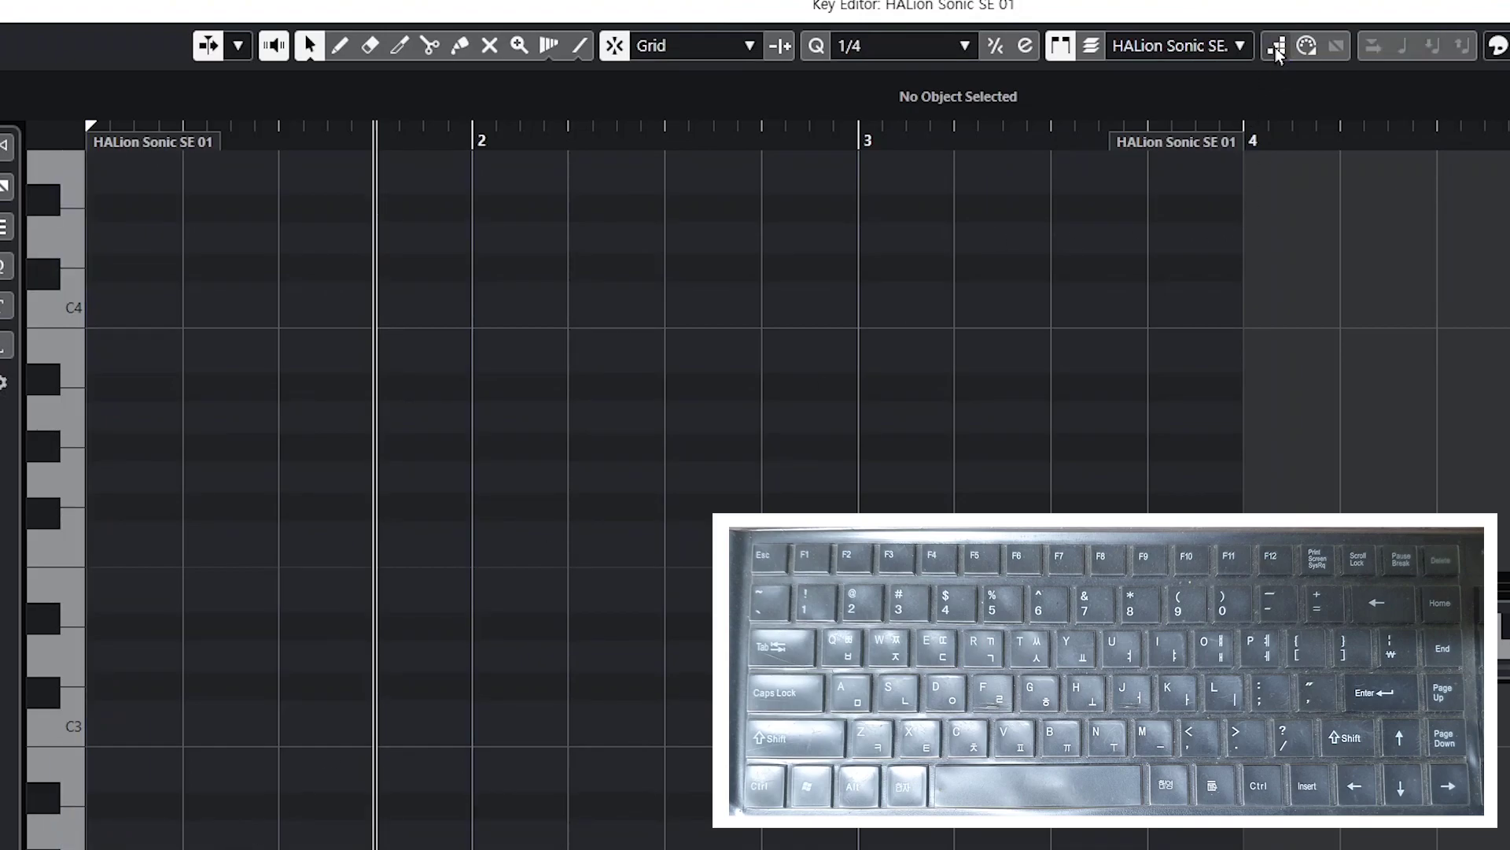
left_click(1276, 47)
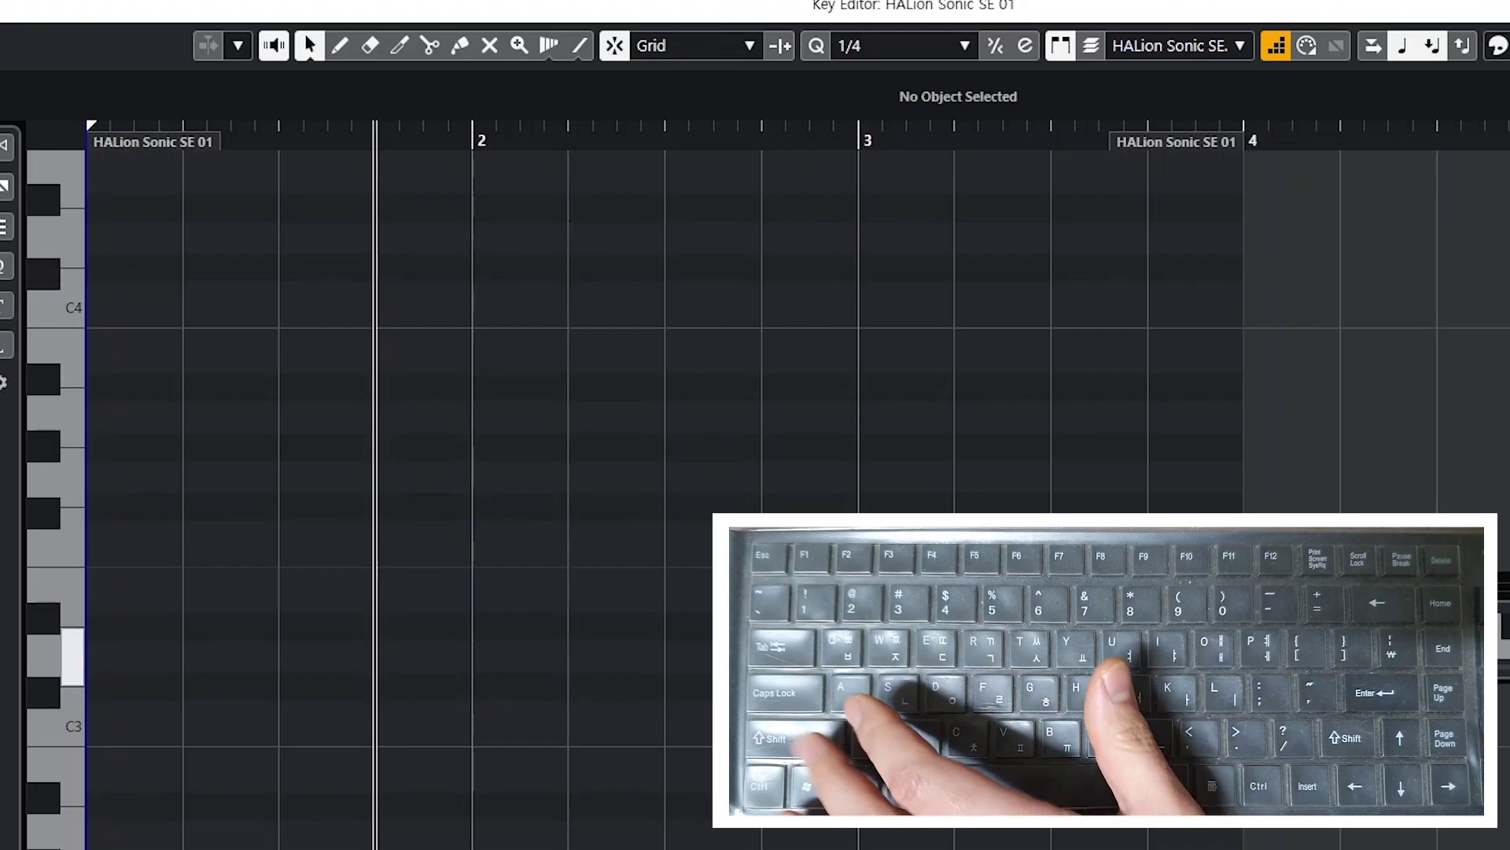
Enter four quarter-note C4 notes across bar 1 with Step Input.
key("q")
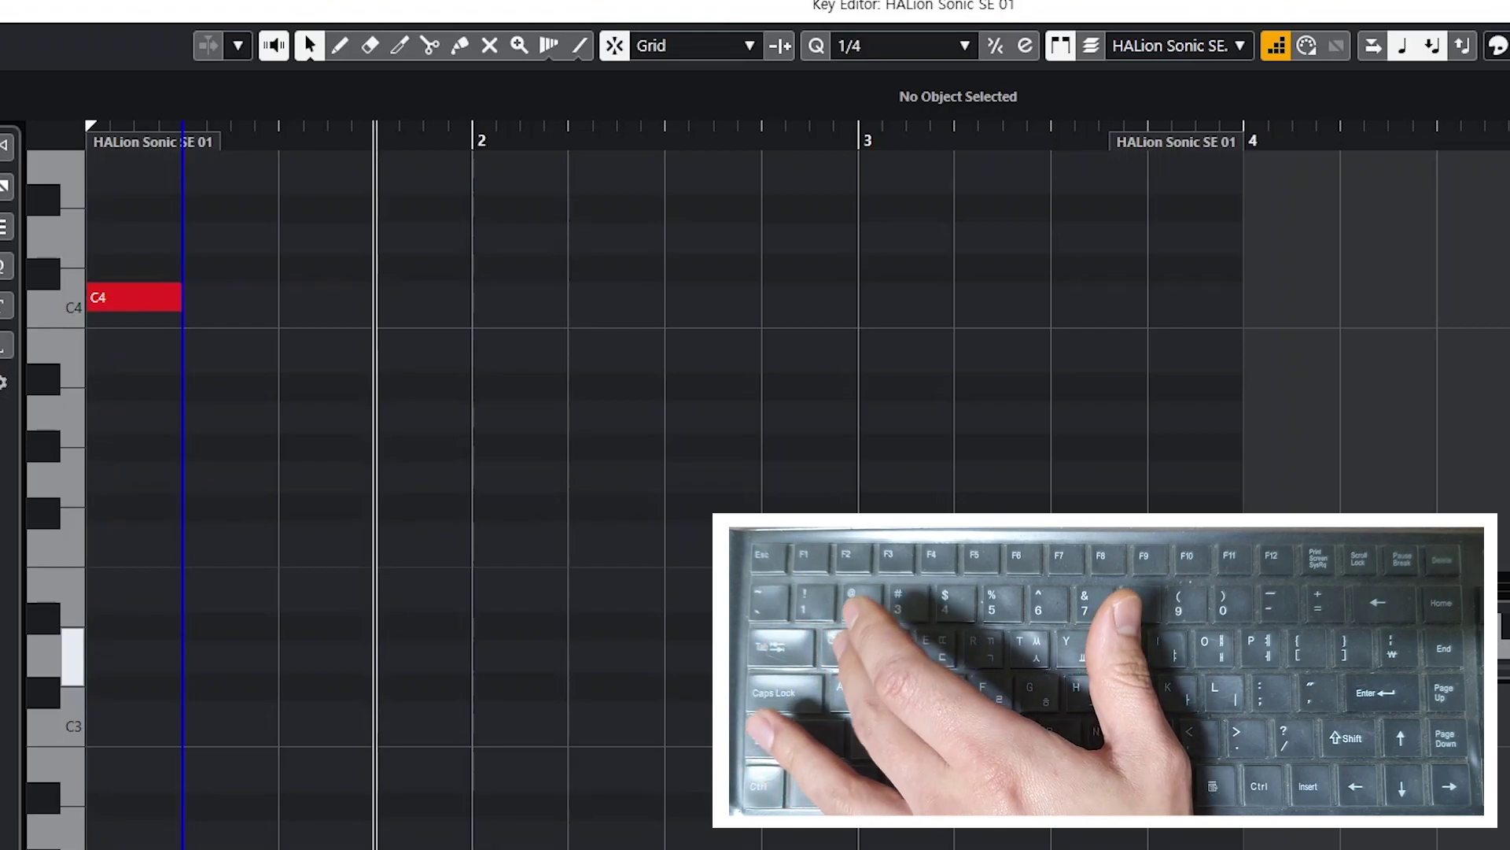
key("q")
key("q")
key("q")
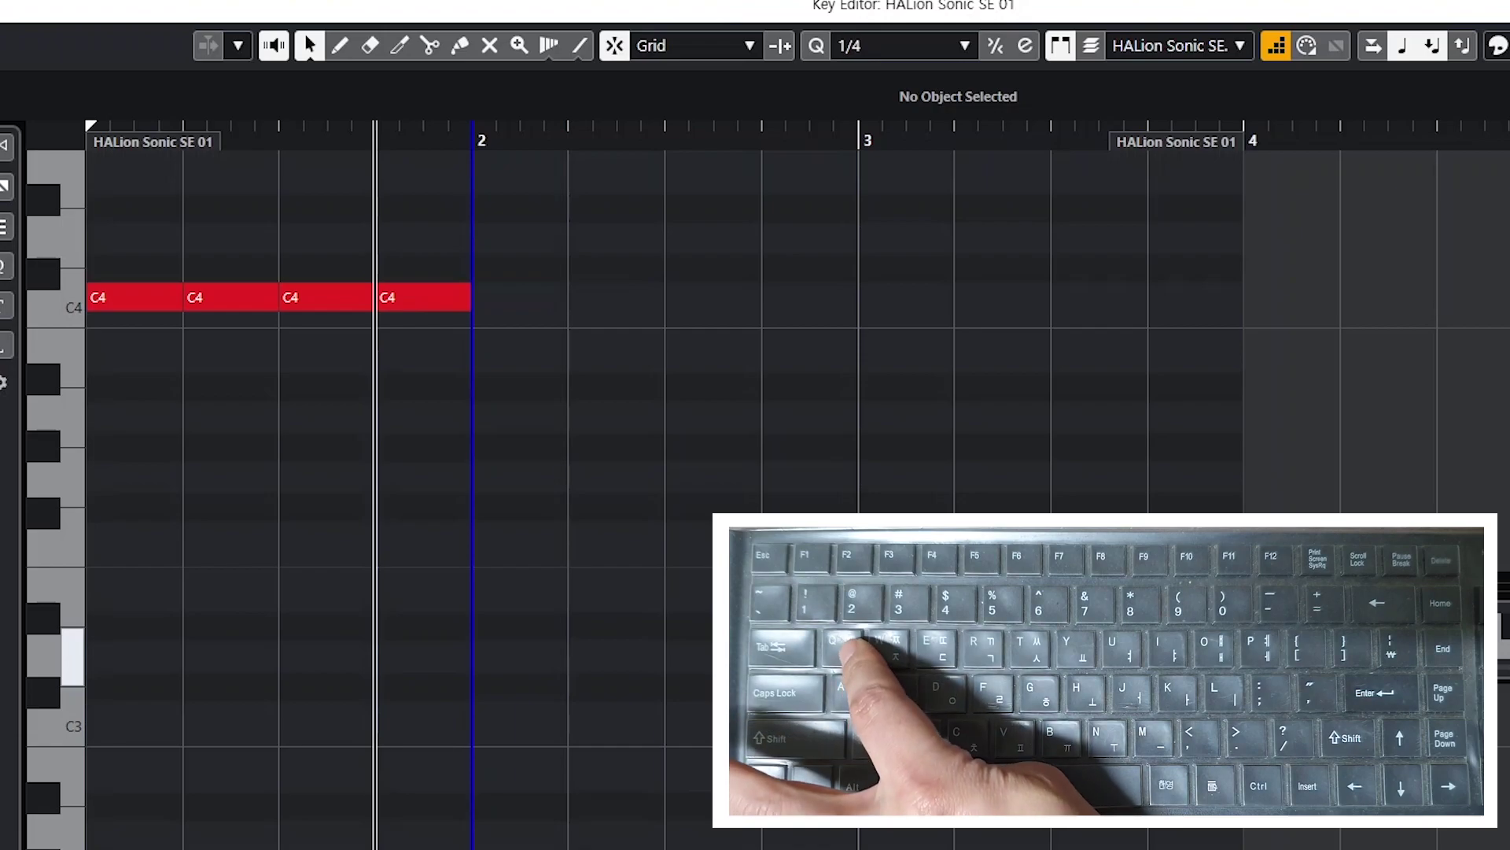
Enter four quarter-note D4 notes across bar 2 and three quarter-note E4 notes from the start of bar 3.
key("w")
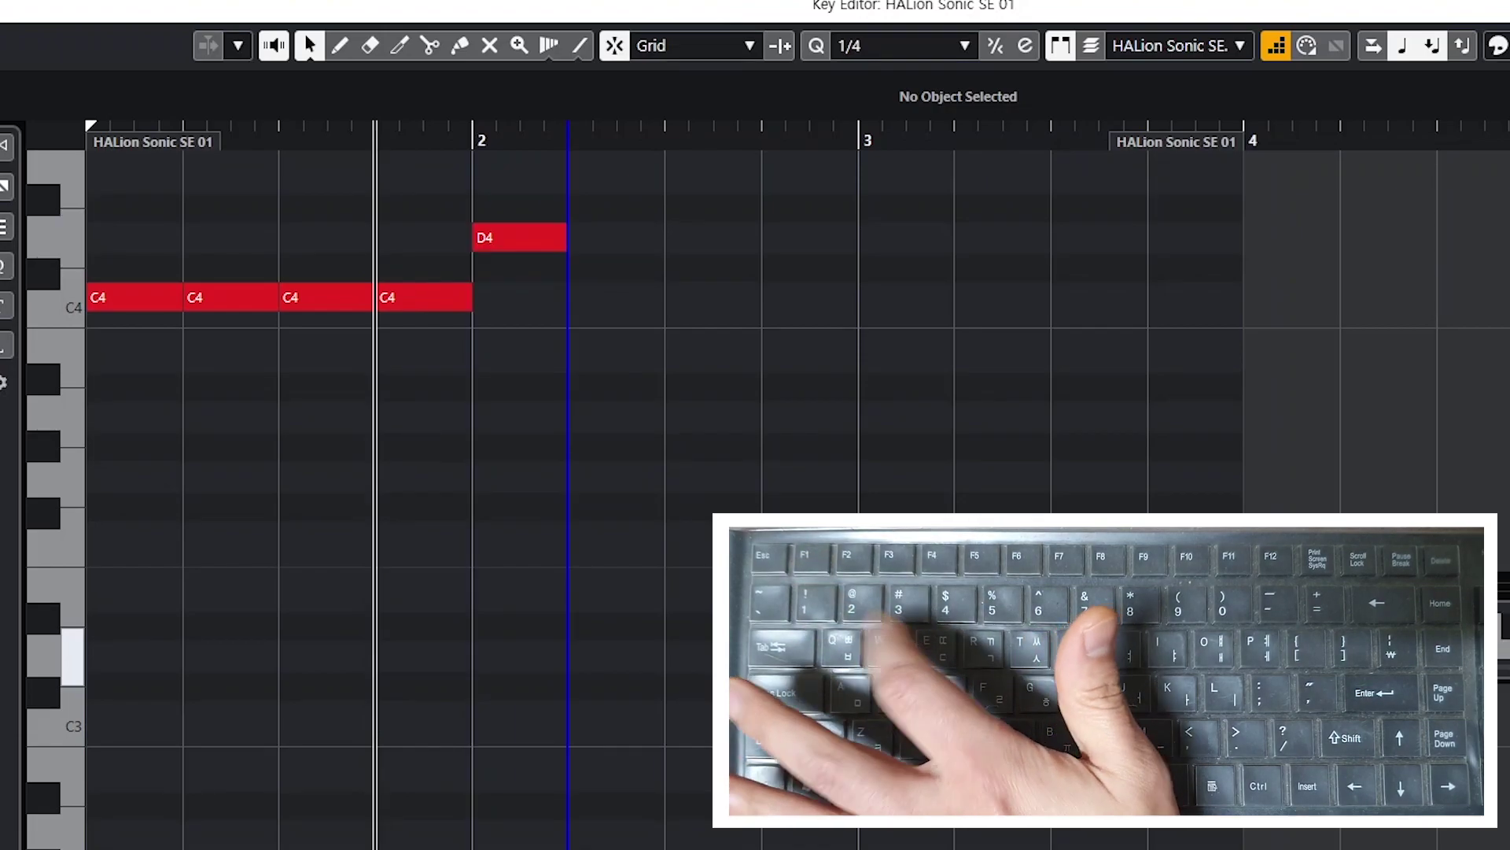
key("w")
key("w")
key("w")
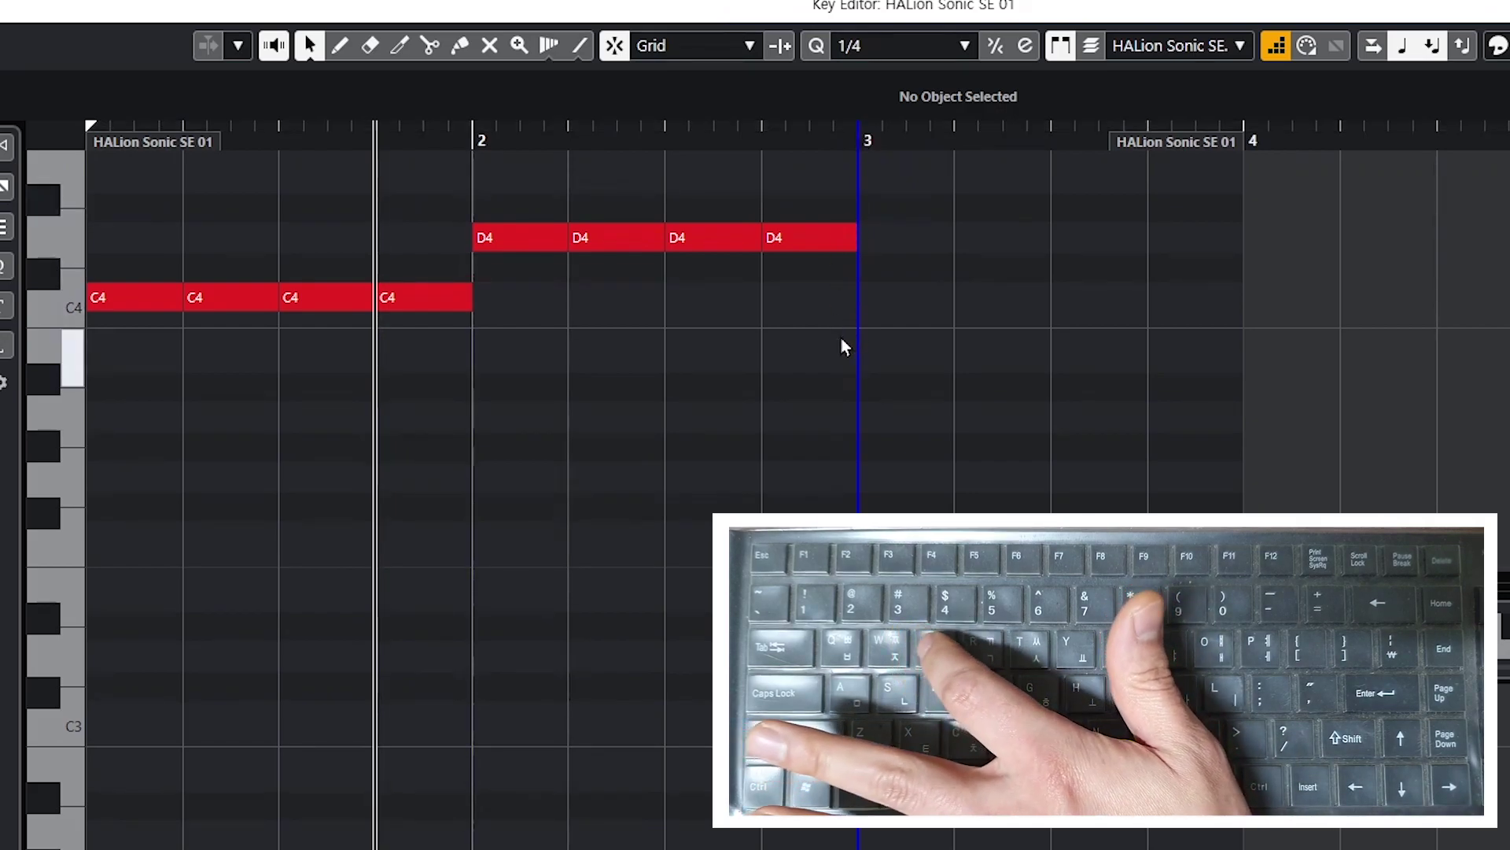
key("e")
key("e")
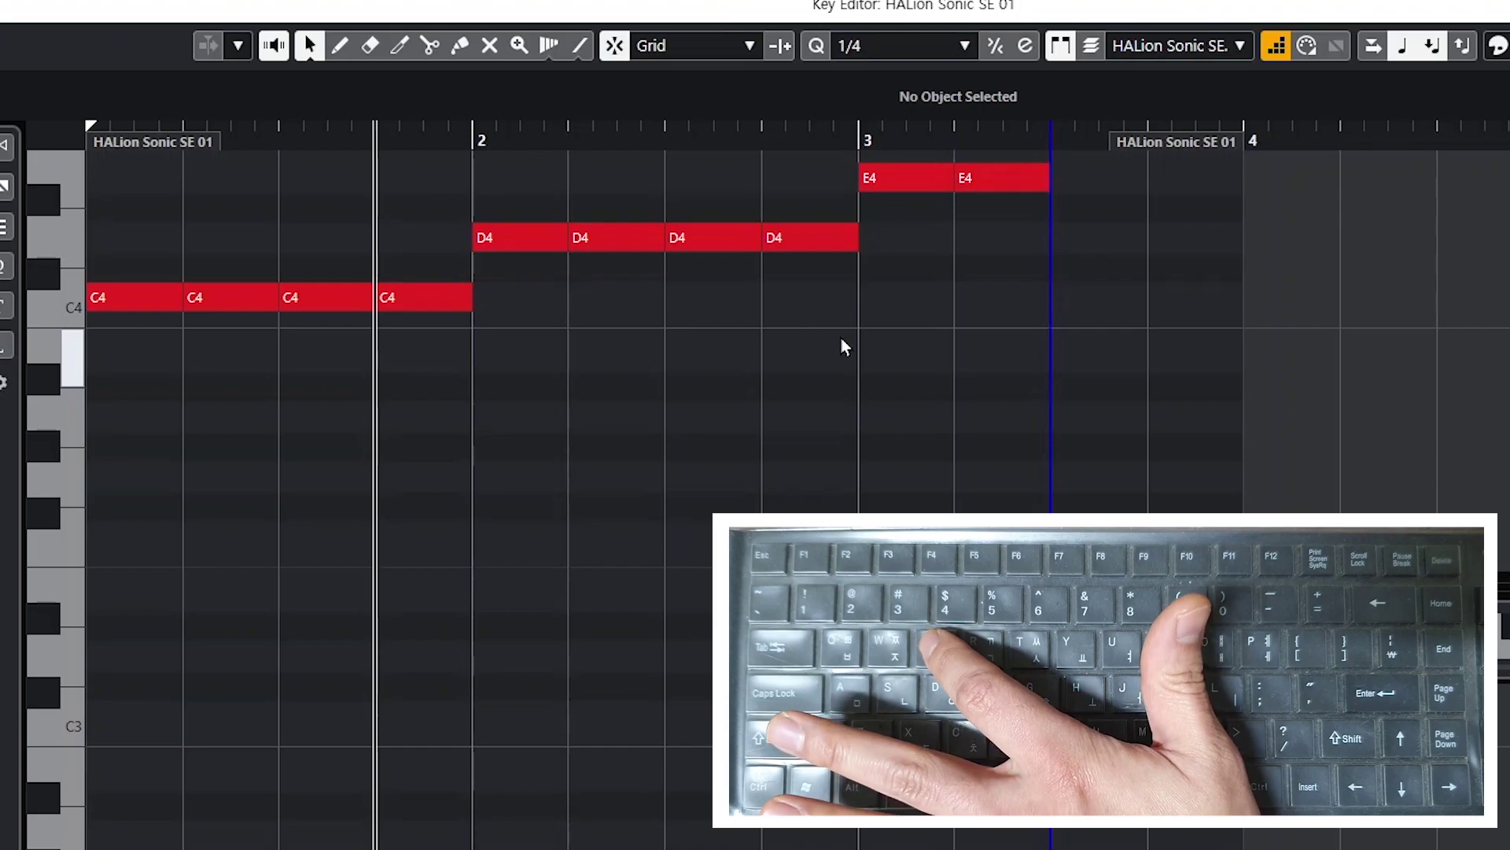
key("e")
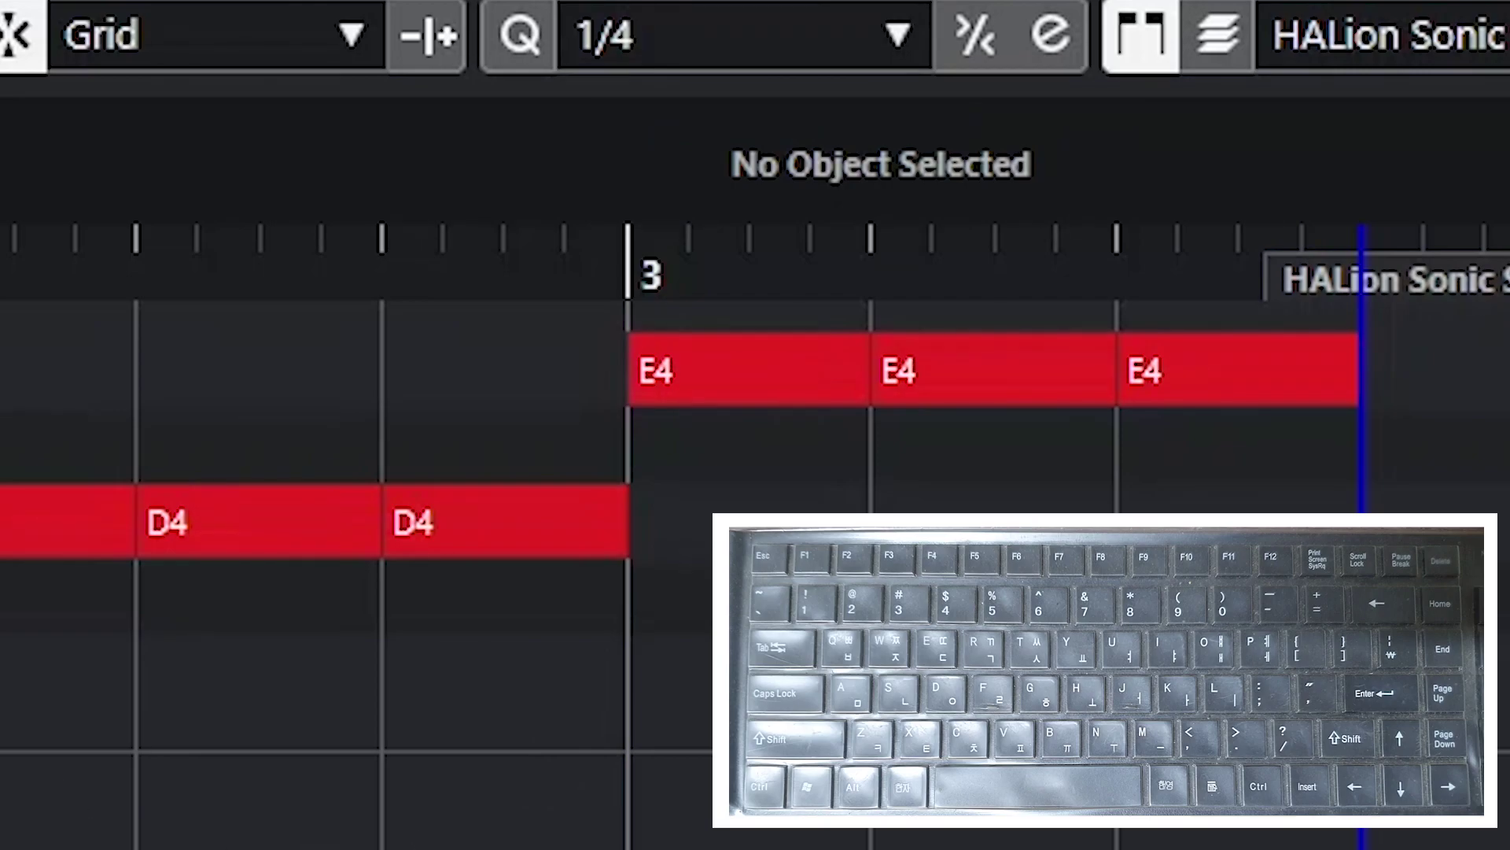
Delete all notes in the part and set the quantize value to 1/8.
left_click_drag(1241, 849, 0, 341)
key("Delete")
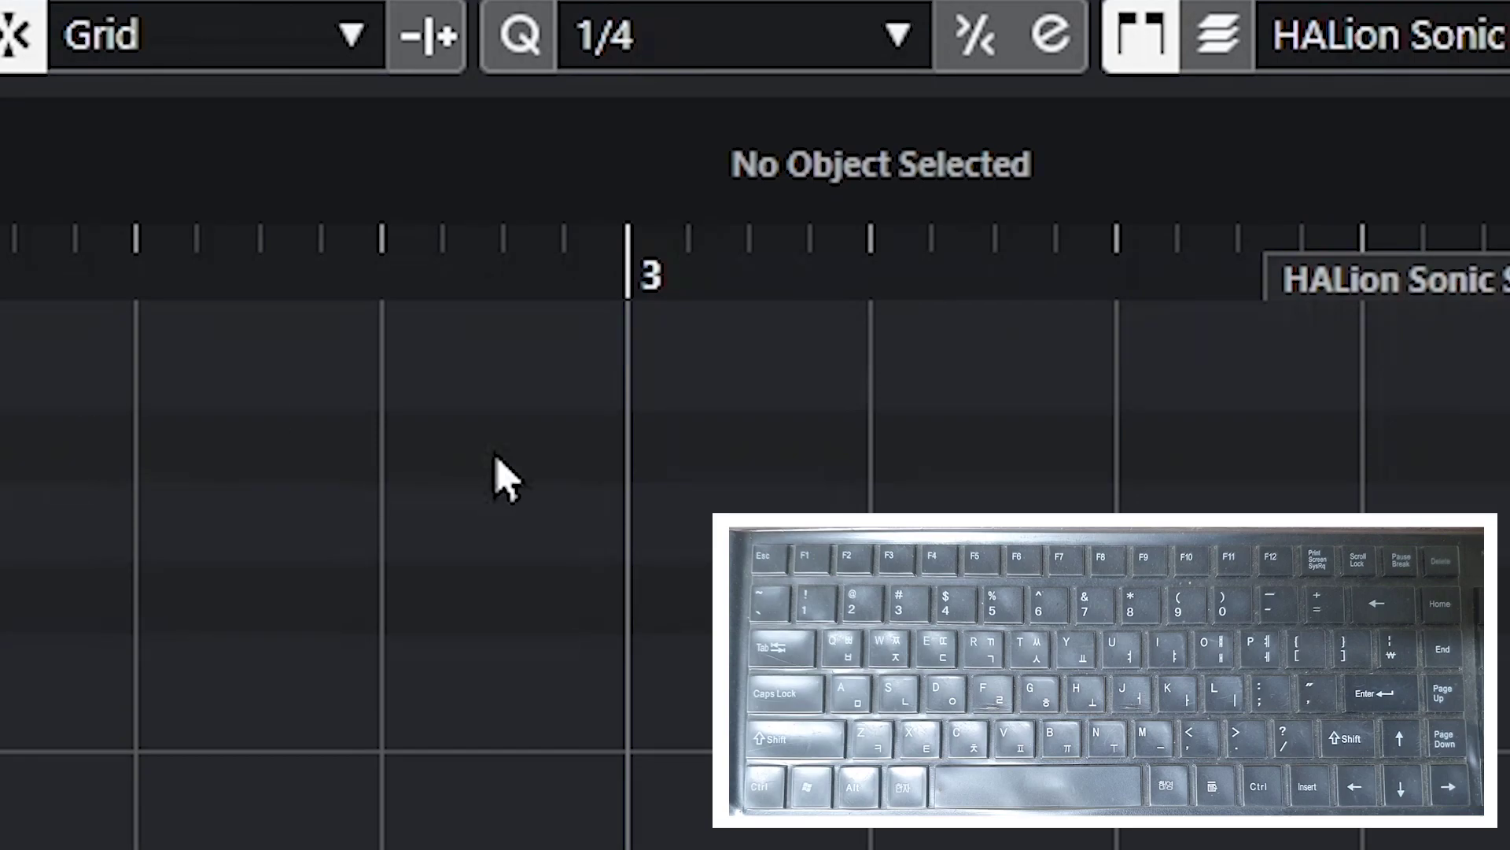
left_click(896, 35)
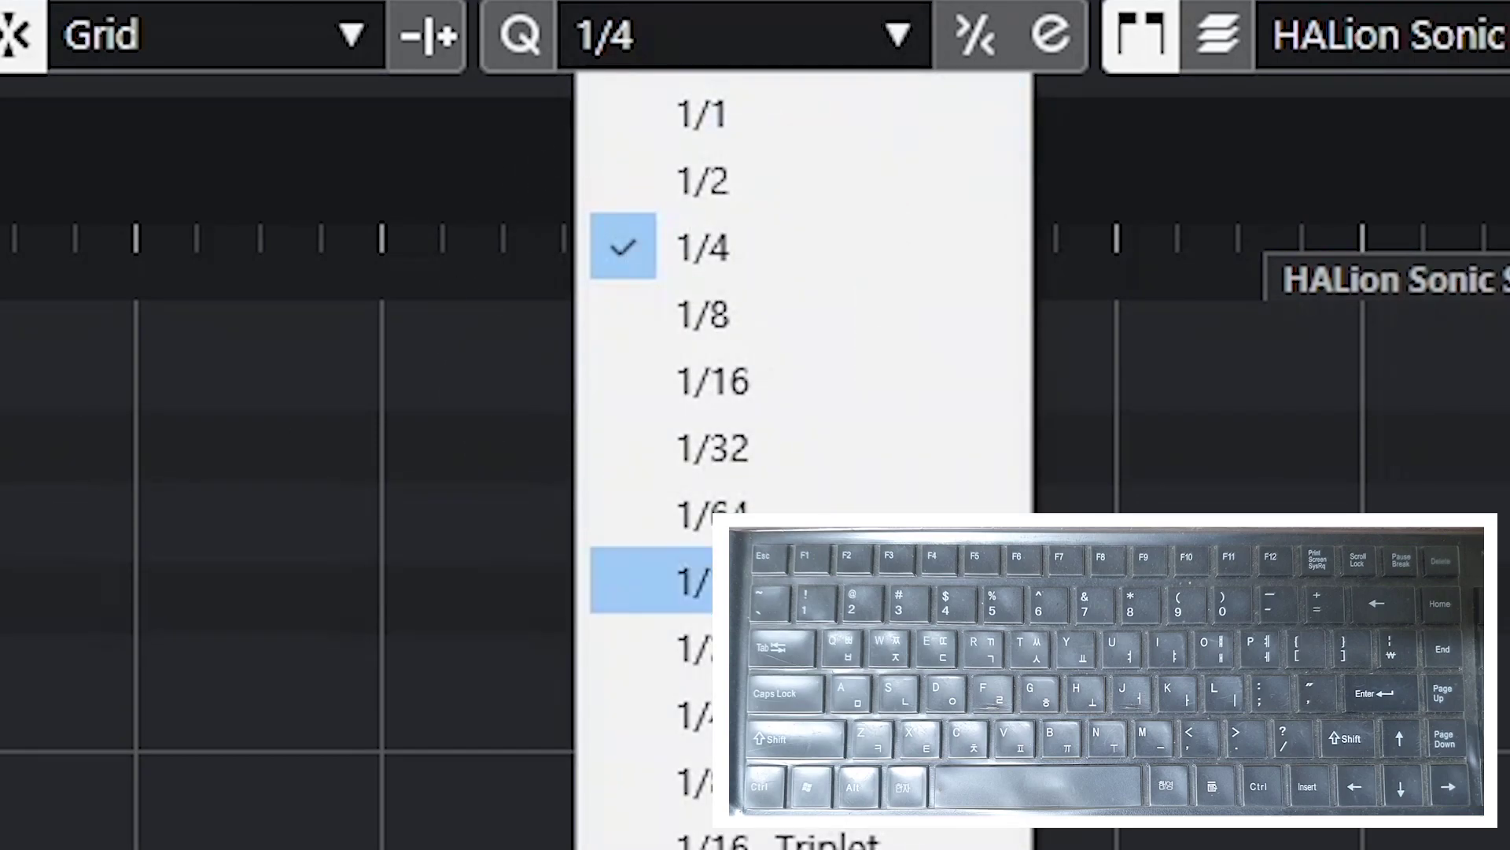
left_click(818, 328)
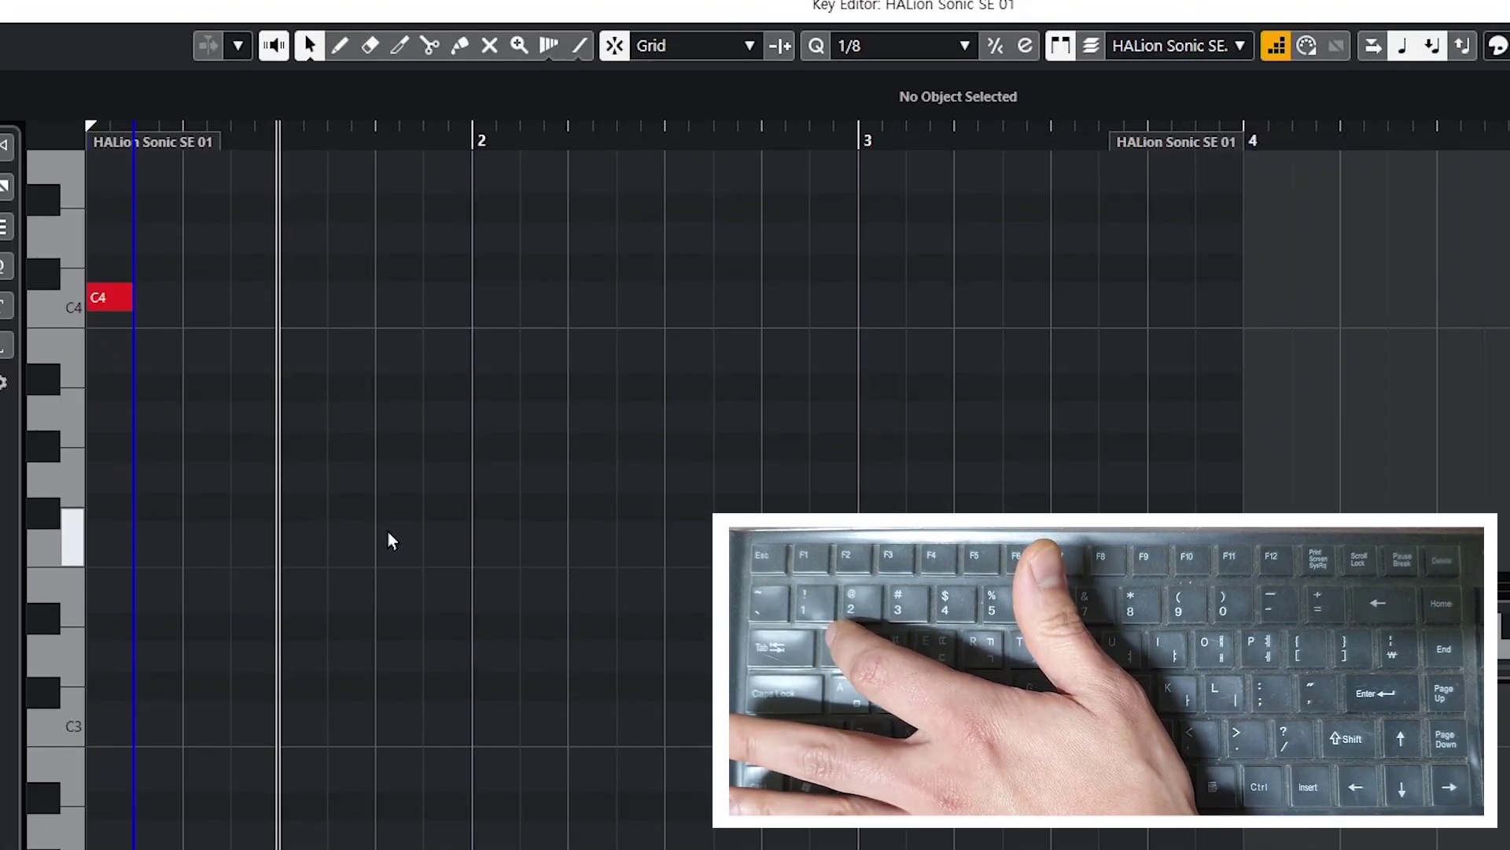
Fill bar 1 with eight eighth-note C4 notes using Step Input.
key("q")
key("q")
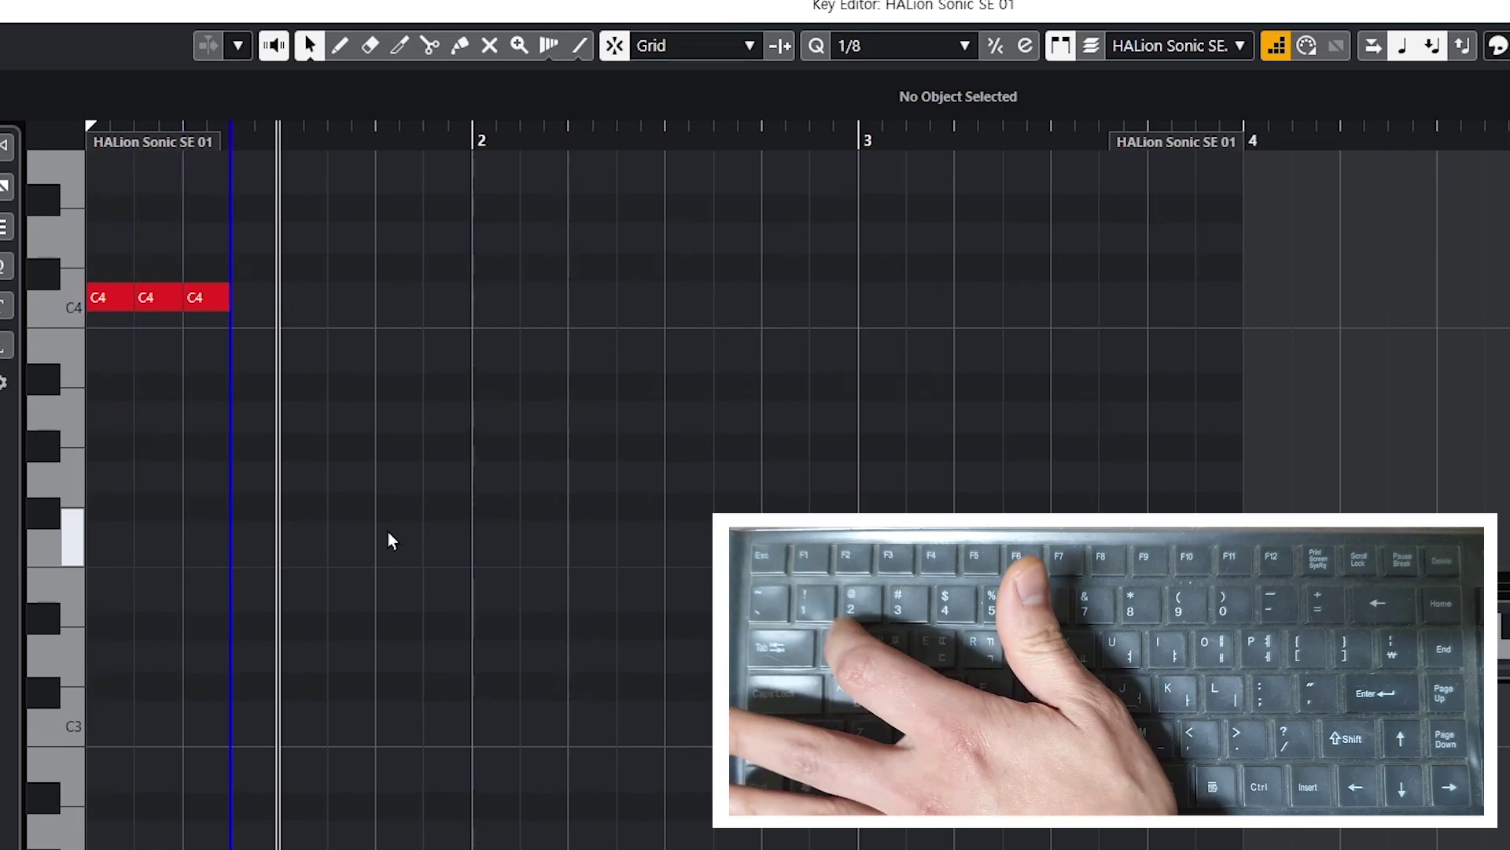
key("q")
key("q")
key("q")
key("q")
key("q")
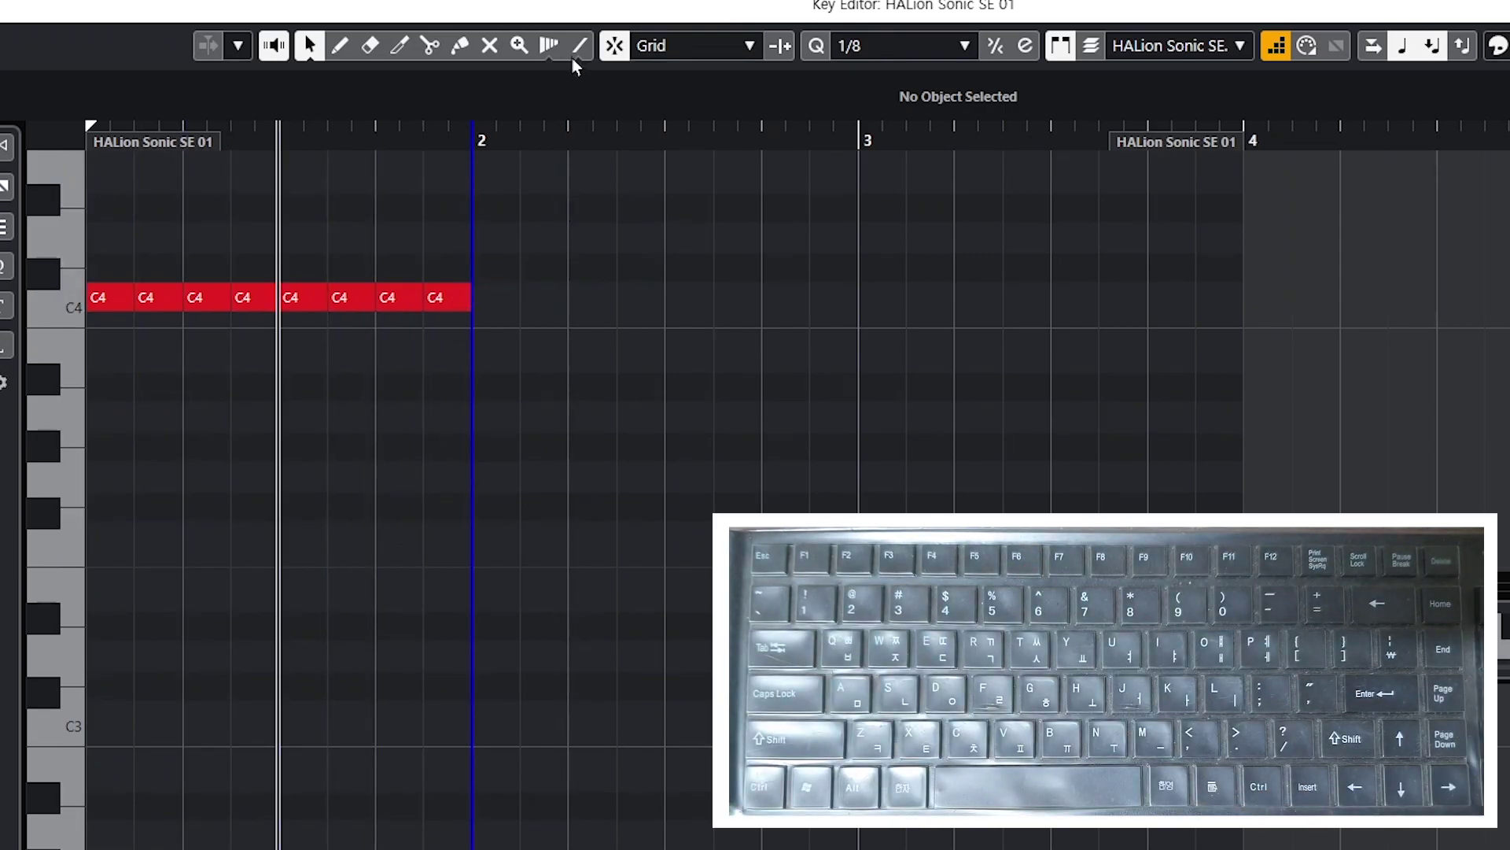
Set the quantize value to 1/16 and enter twelve sixteenth-note C4 notes from the start of bar 2.
left_click(974, 47)
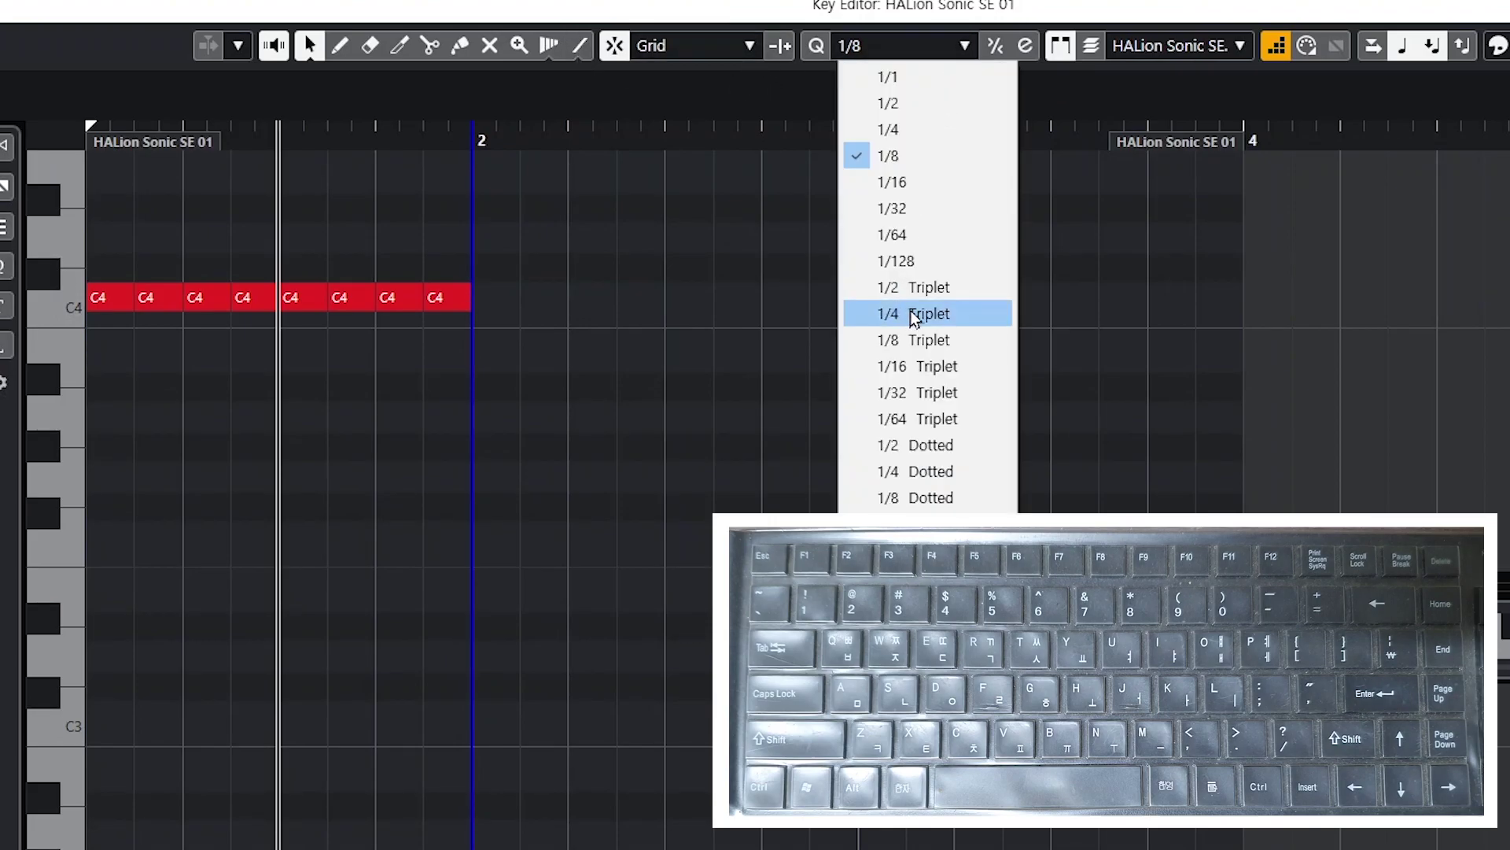
left_click(917, 187)
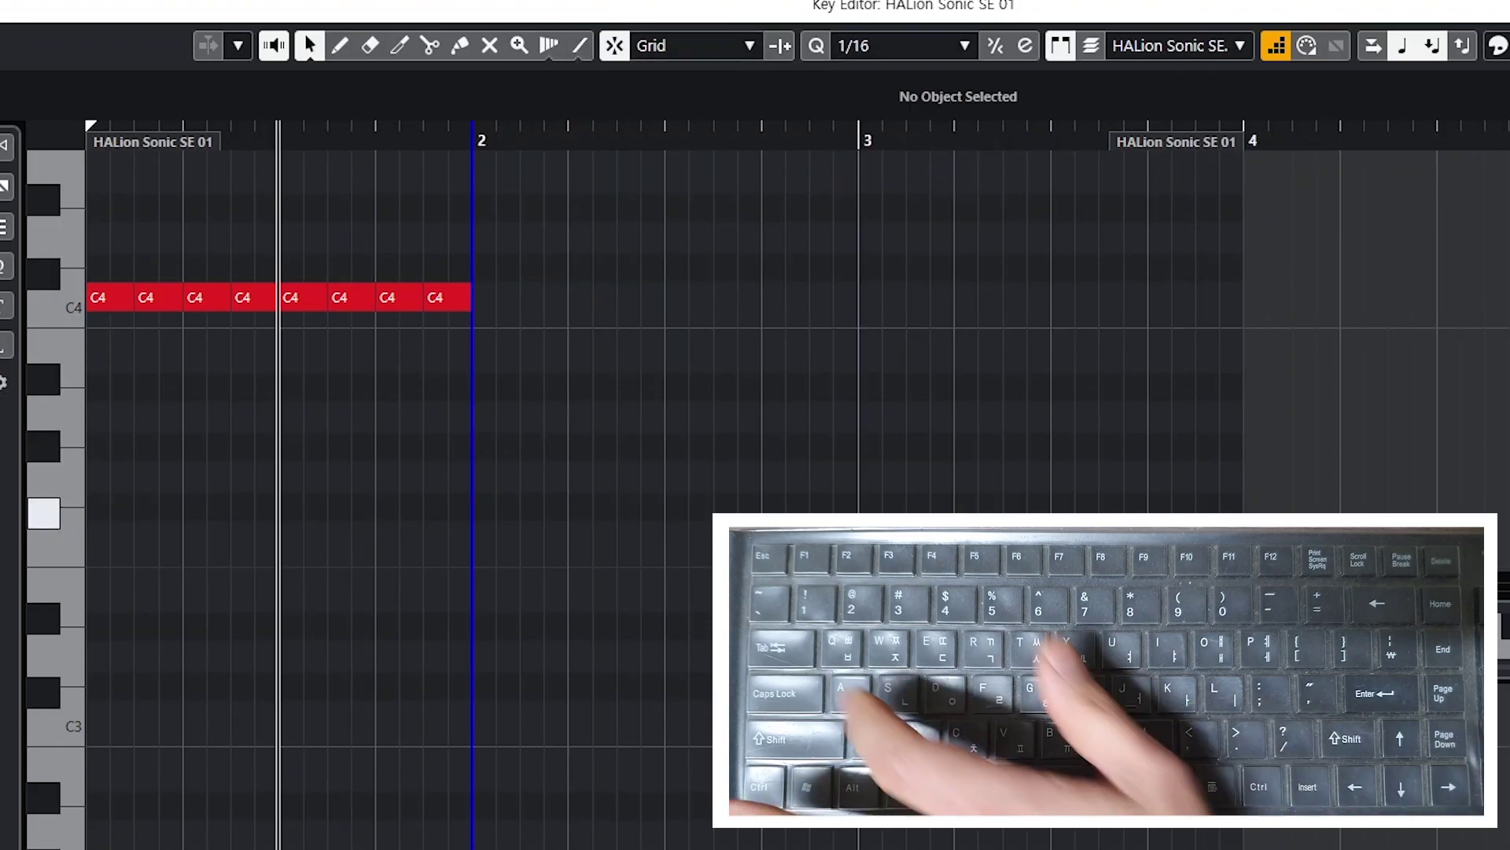
key("q")
key("q")
key("q")
key("q")
key("q")
key("q")
key("q")
key("q")
key("q")
key("q")
key("q")
key("q")
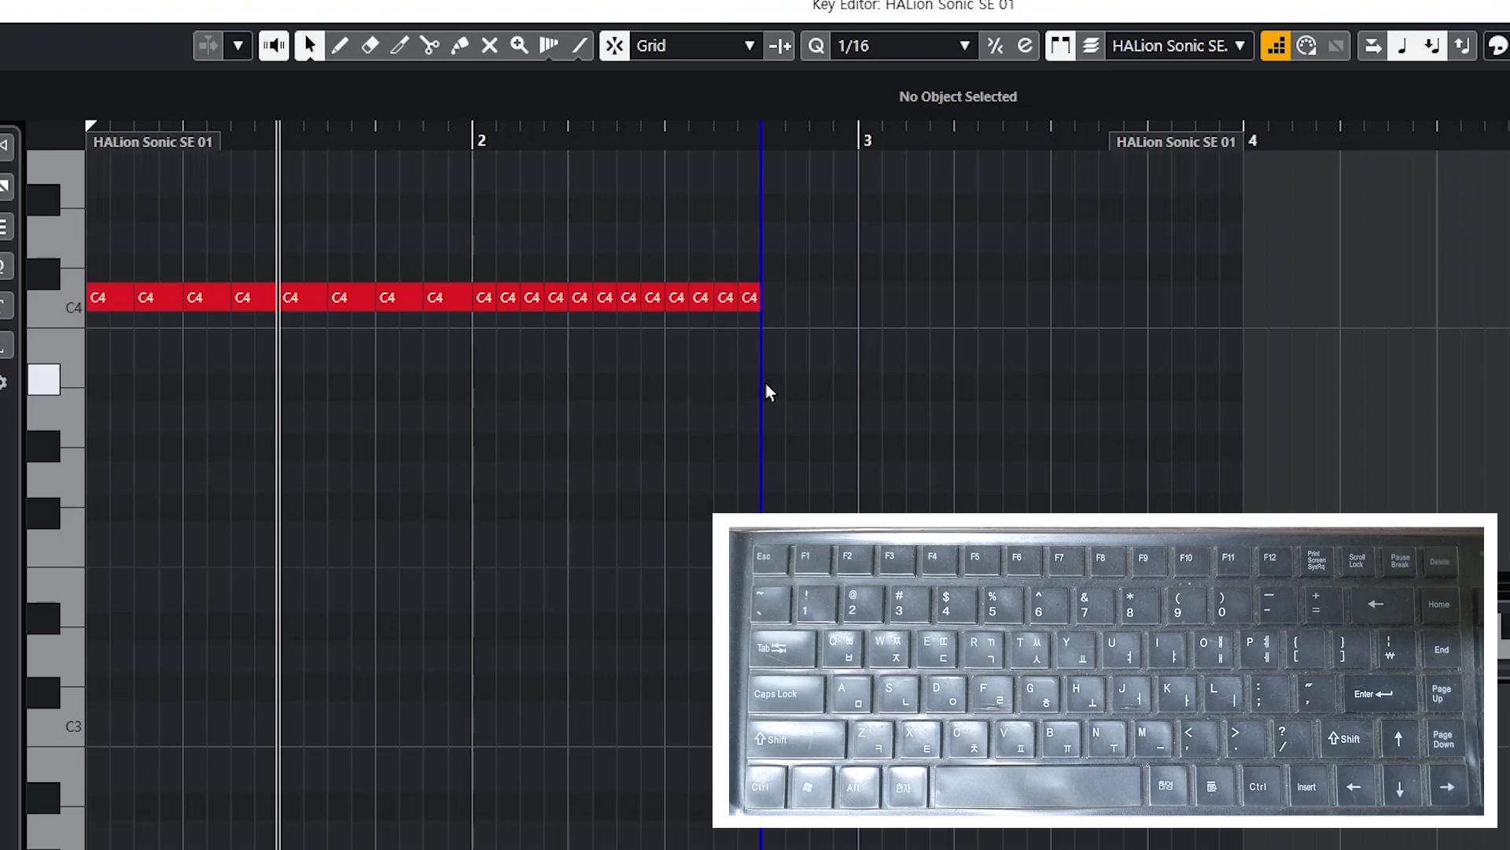
Clear all C4 notes from the part and return the quantize value to 1/8.
left_click_drag(826, 228, 79, 376)
key("Delete")
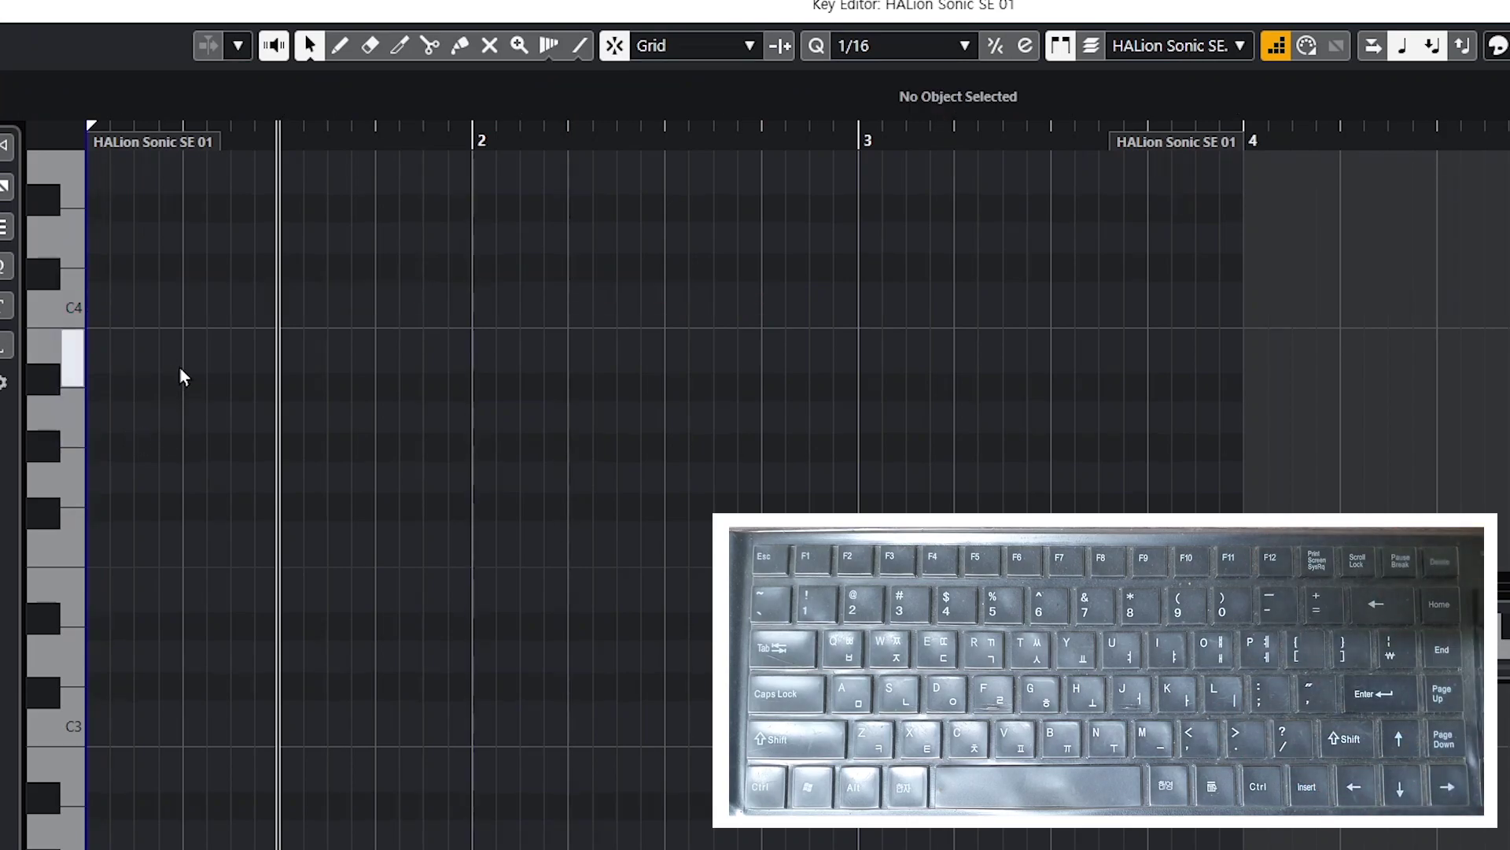
left_click(884, 52)
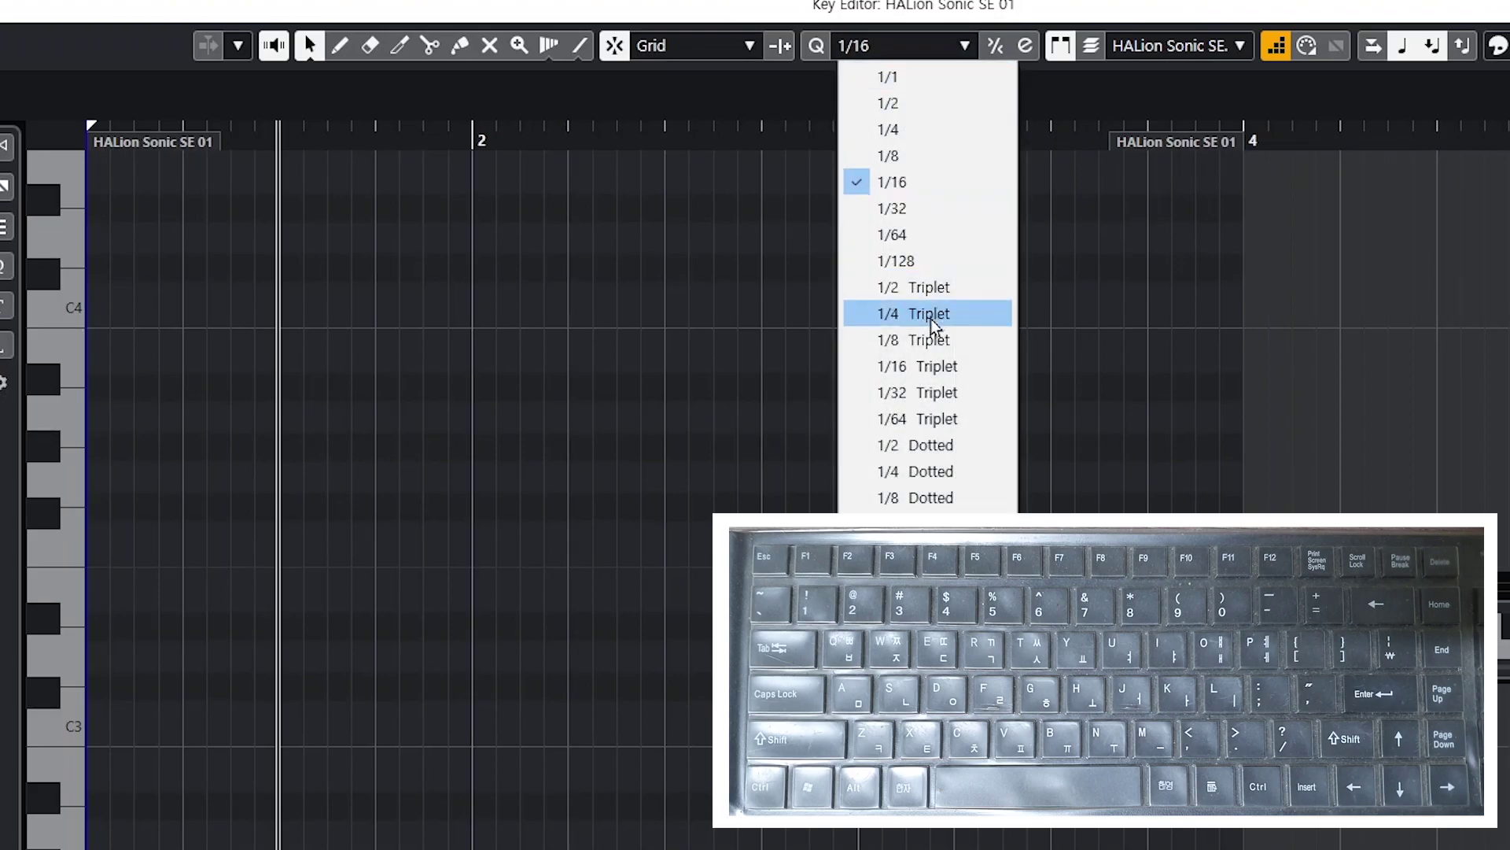
left_click(917, 161)
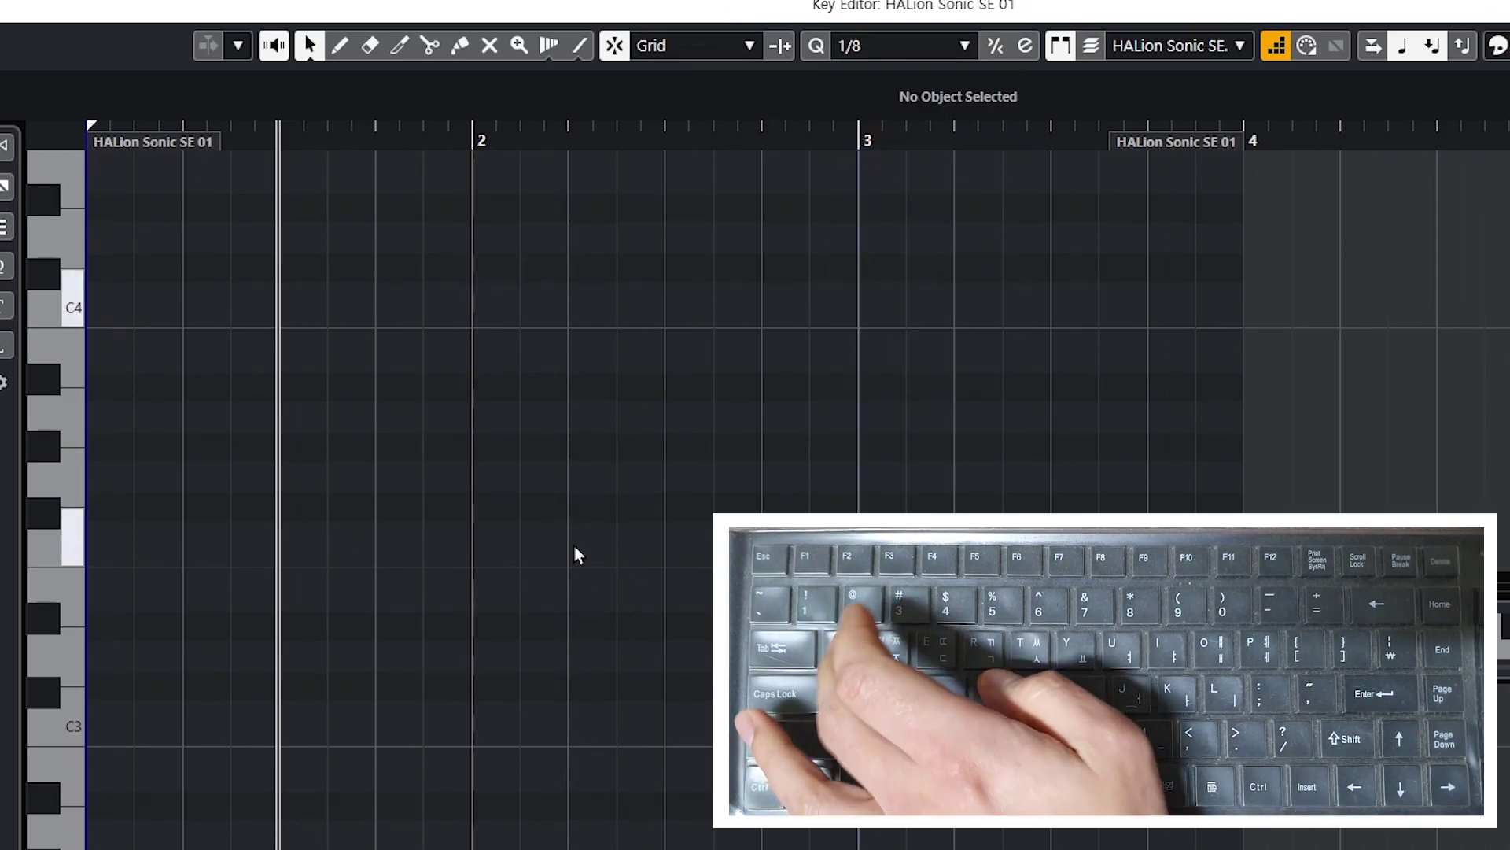
Fill bars 1 and 2 with a repeating C4, G4, E4, G4 eighth-note pattern using Step Input.
key("q")
key("e")
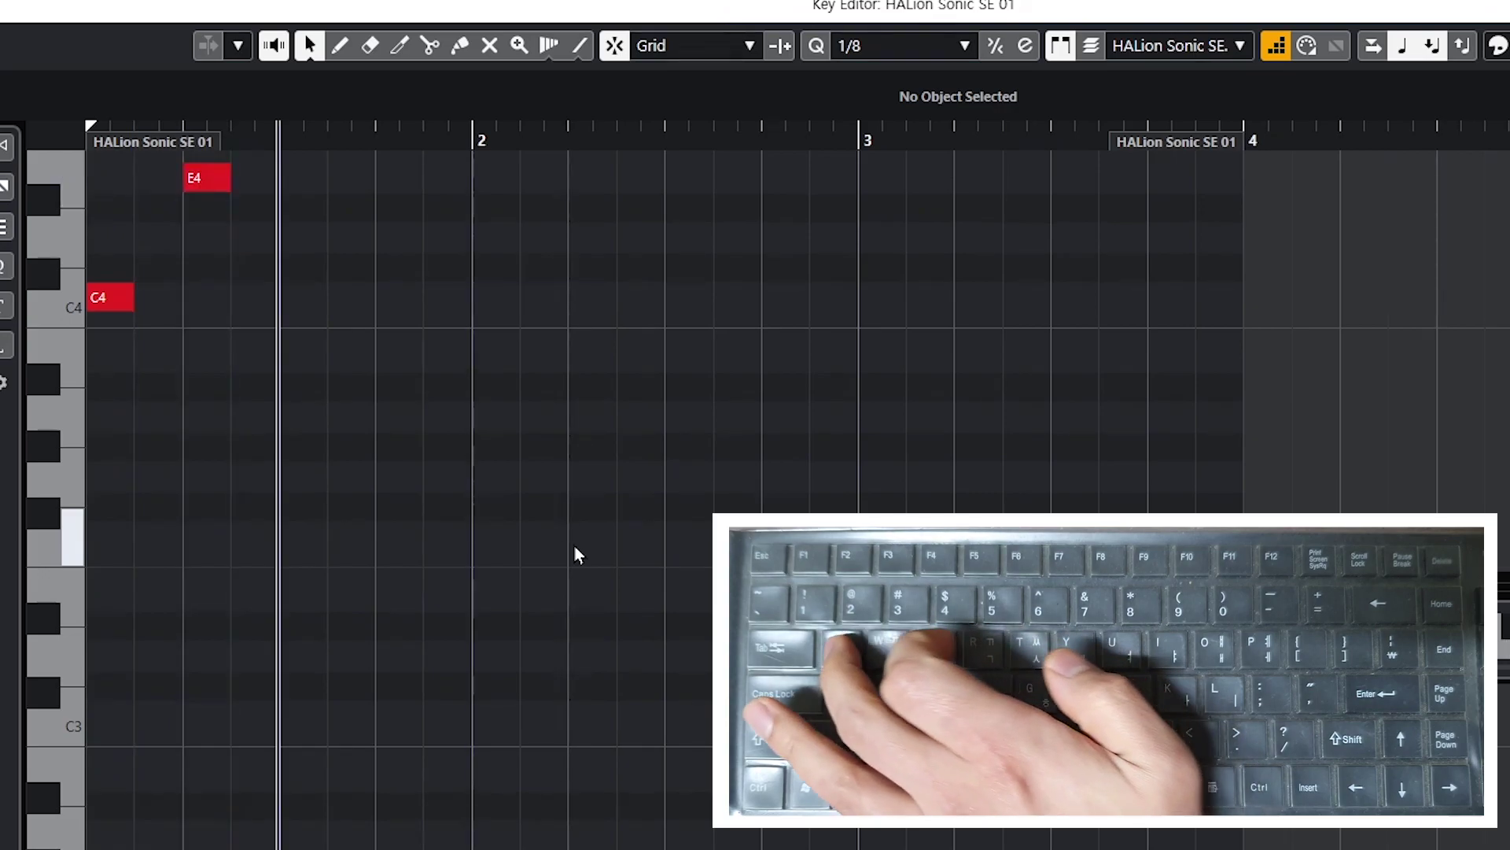
key("q")
key("e")
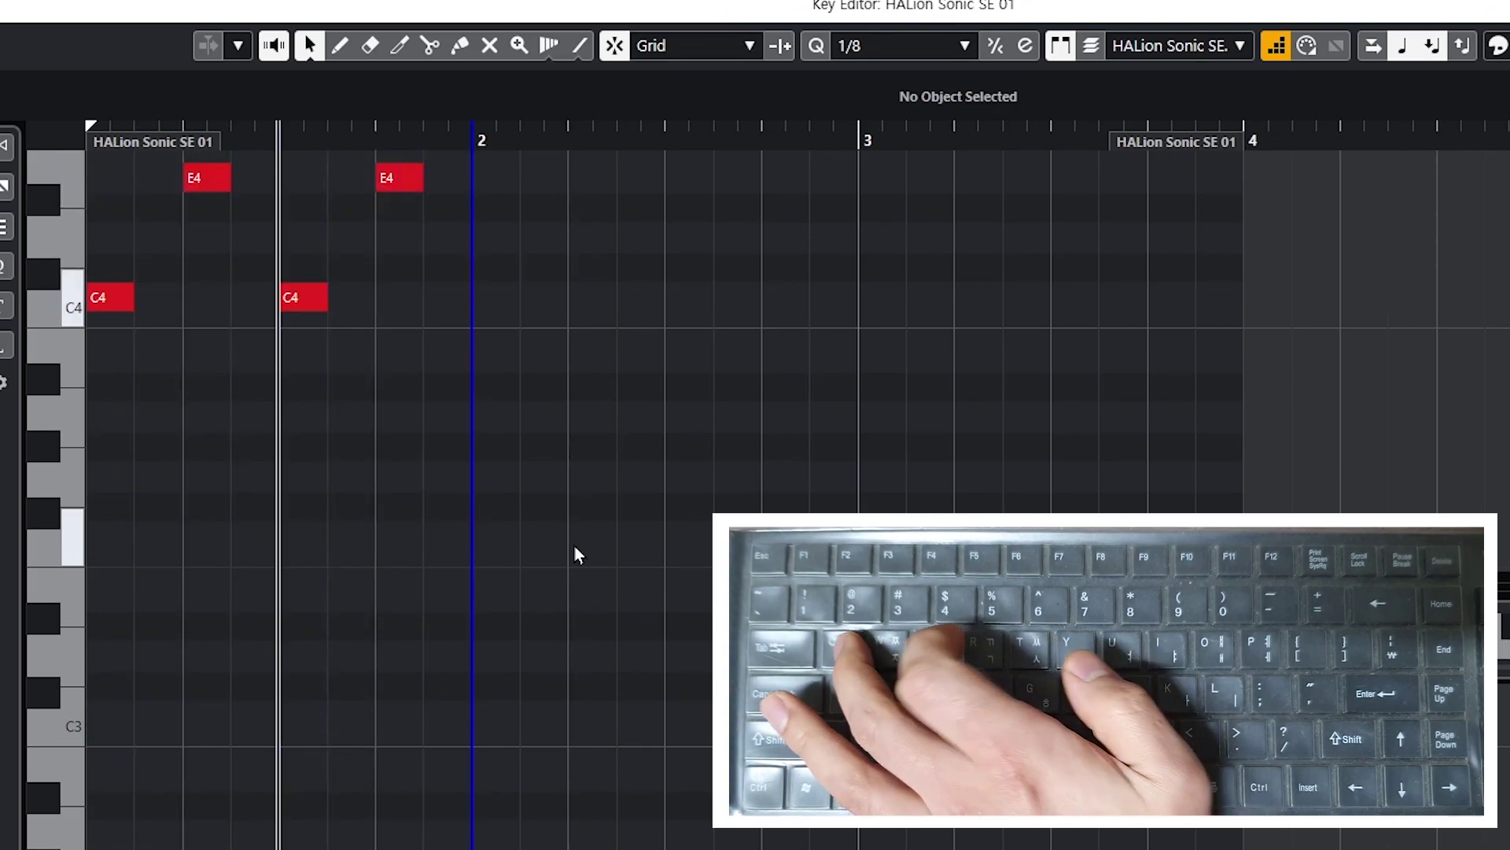
key("q")
key("e")
key("q")
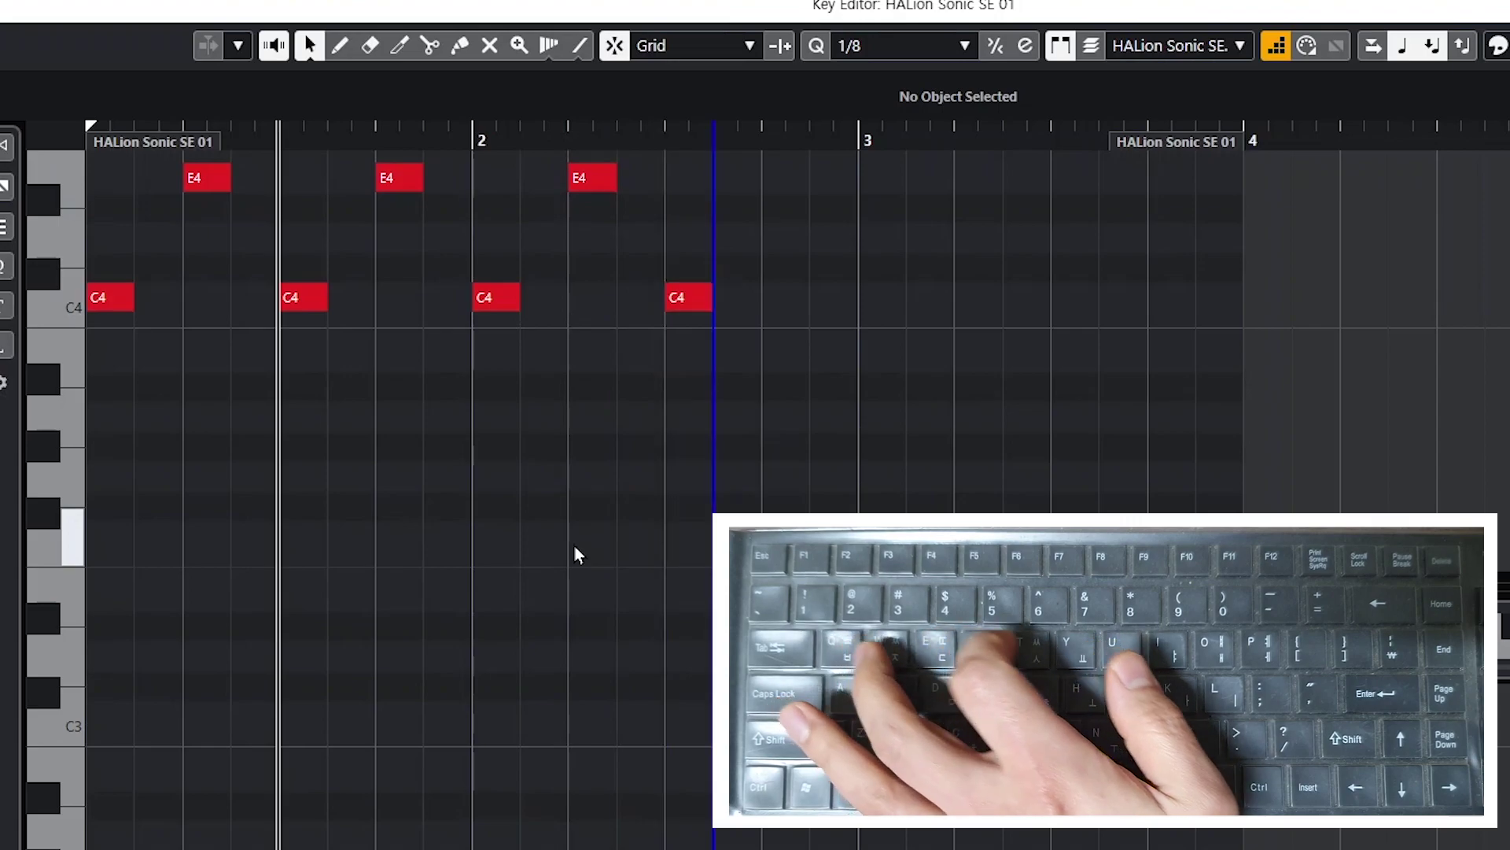
key("e")
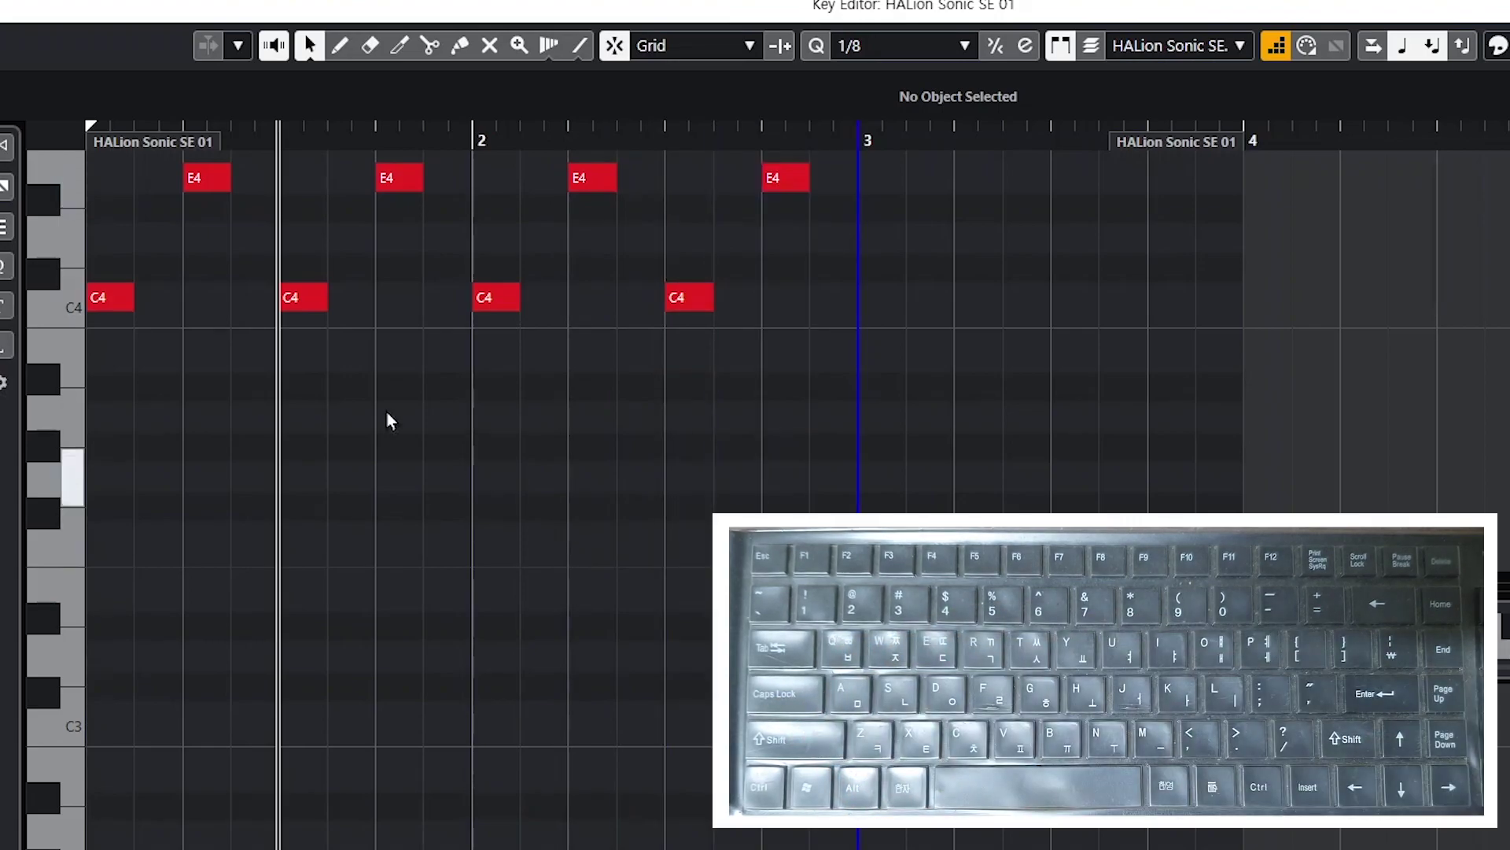
scroll(404, 431, "up", 1)
scroll(405, 431, "up", 4)
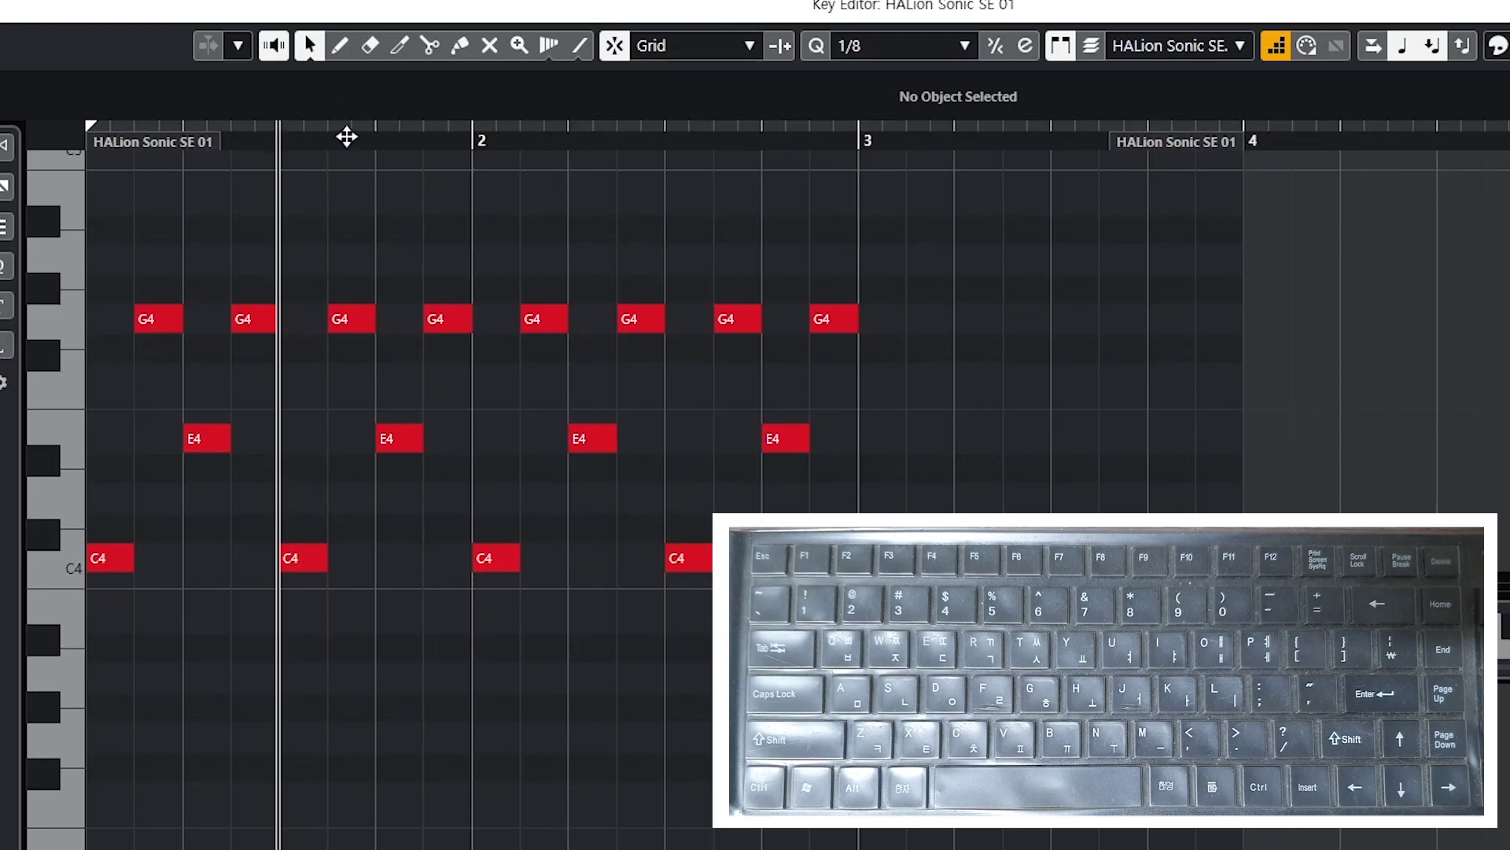
Delete all the C4, E4 and G4 notes in bars 1 and 2.
left_click(854, 136)
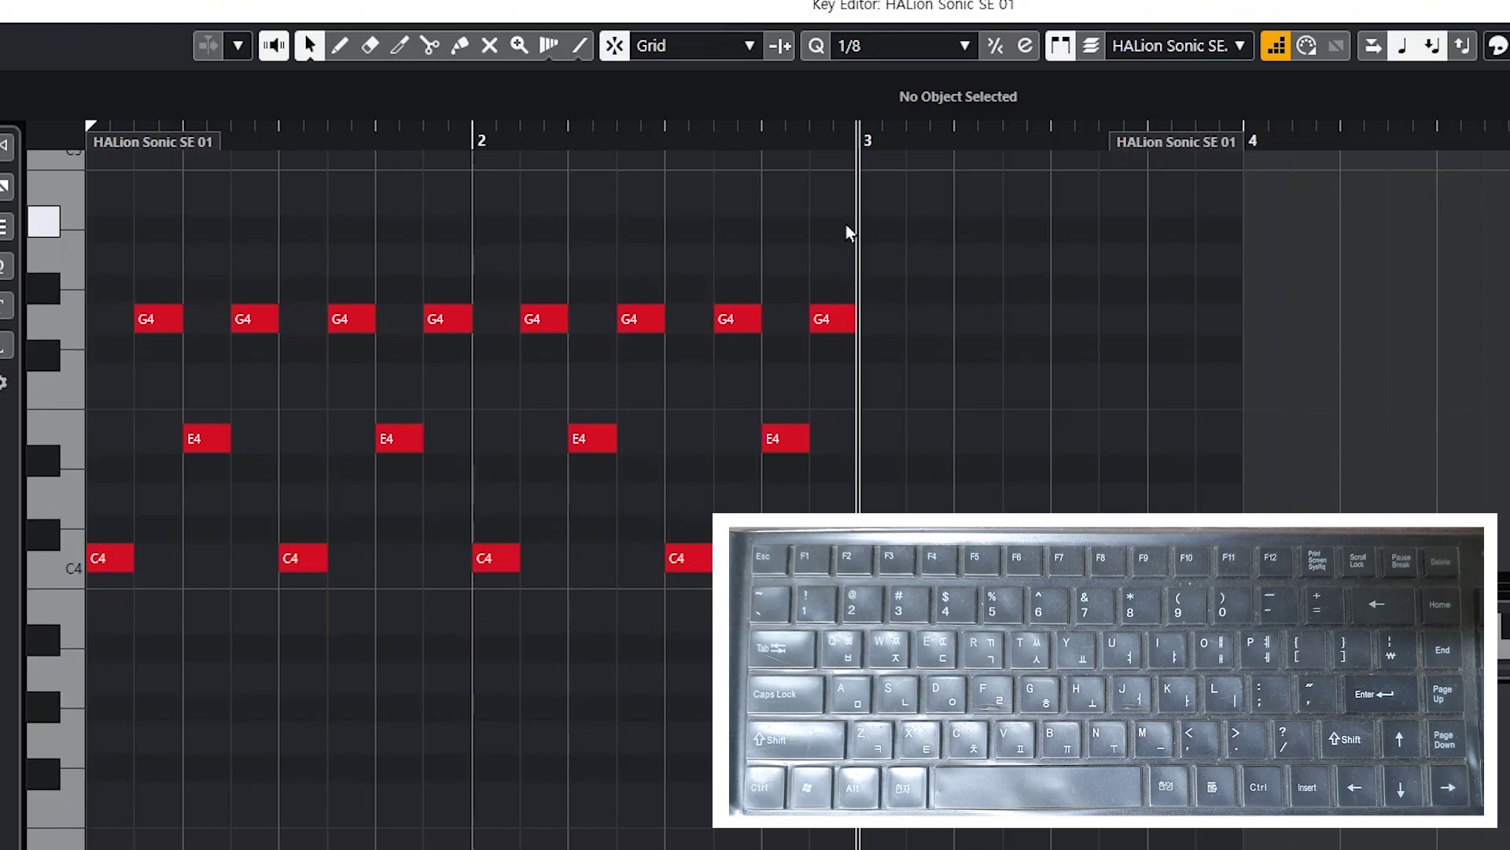
left_click_drag(825, 239, 108, 643)
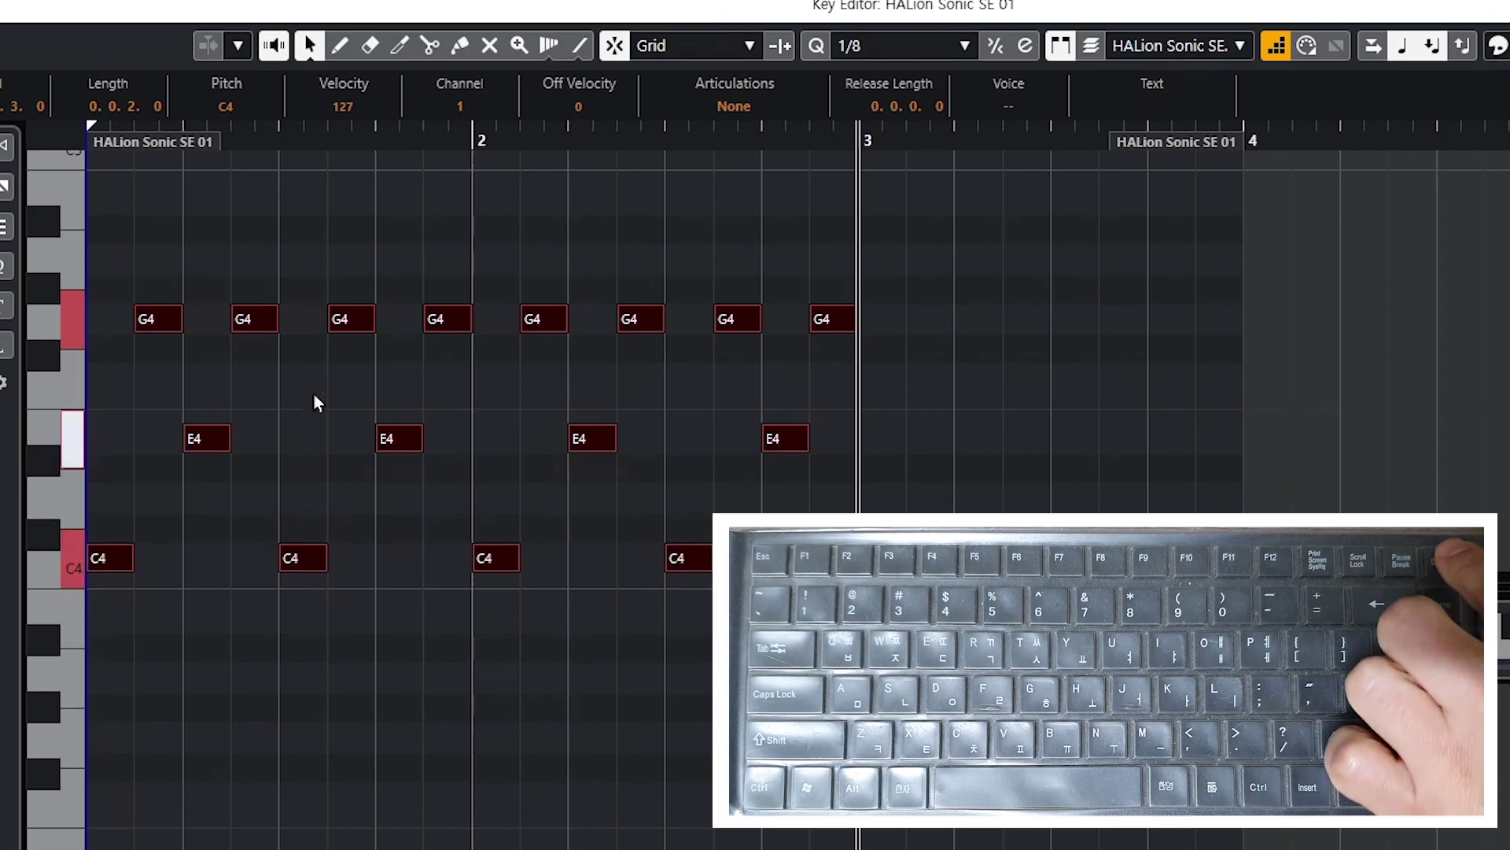
key("Delete")
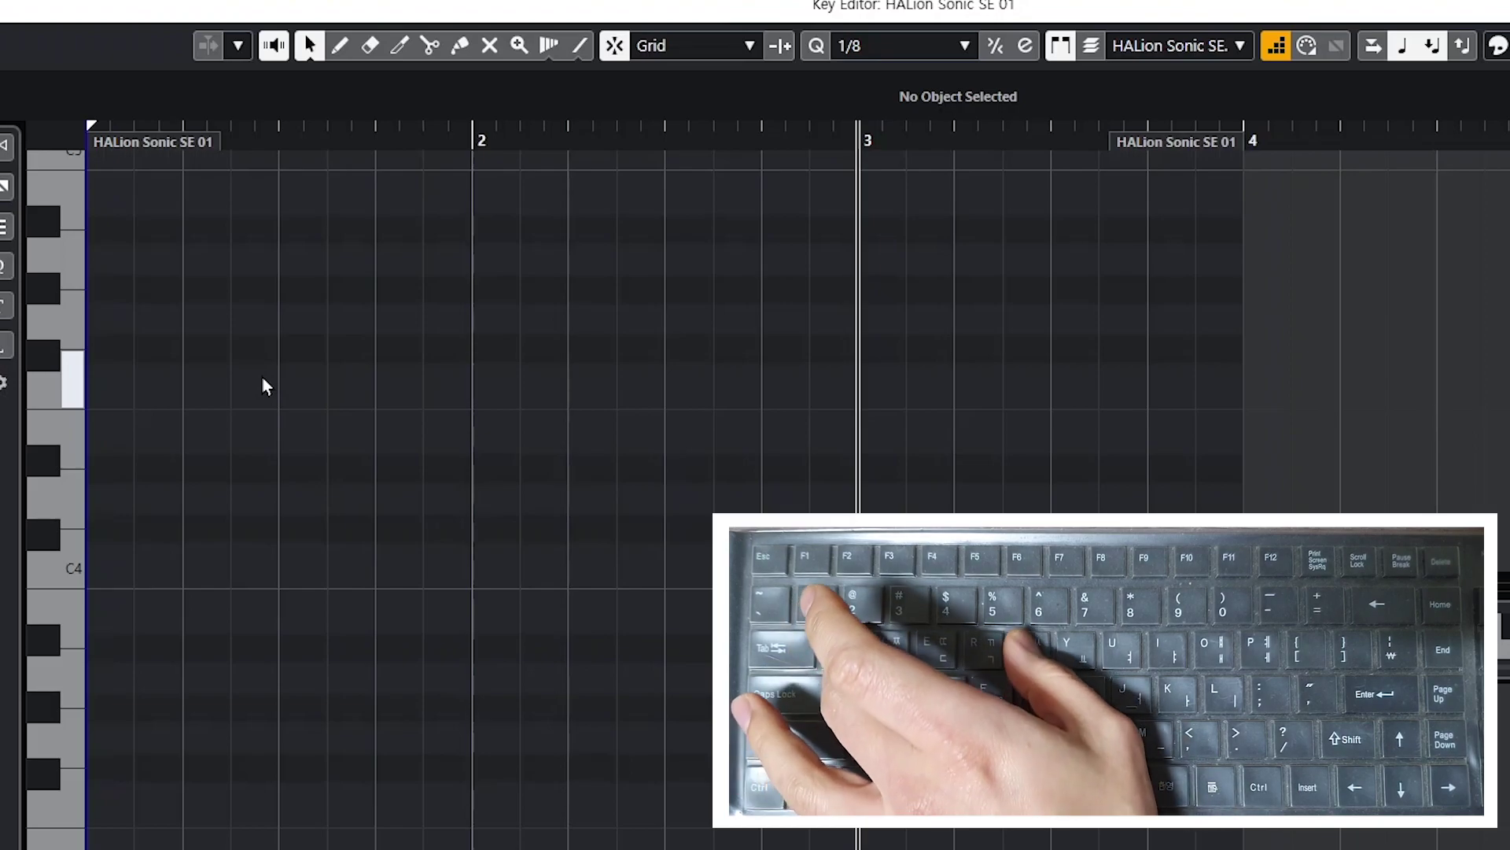
Fill bars 1 and 2 with a repeating rising C4, E4, G4, C5 eighth-note arpeggio using Step Input.
scroll(261, 375, "down", 3)
key("q")
key("e")
key("i")
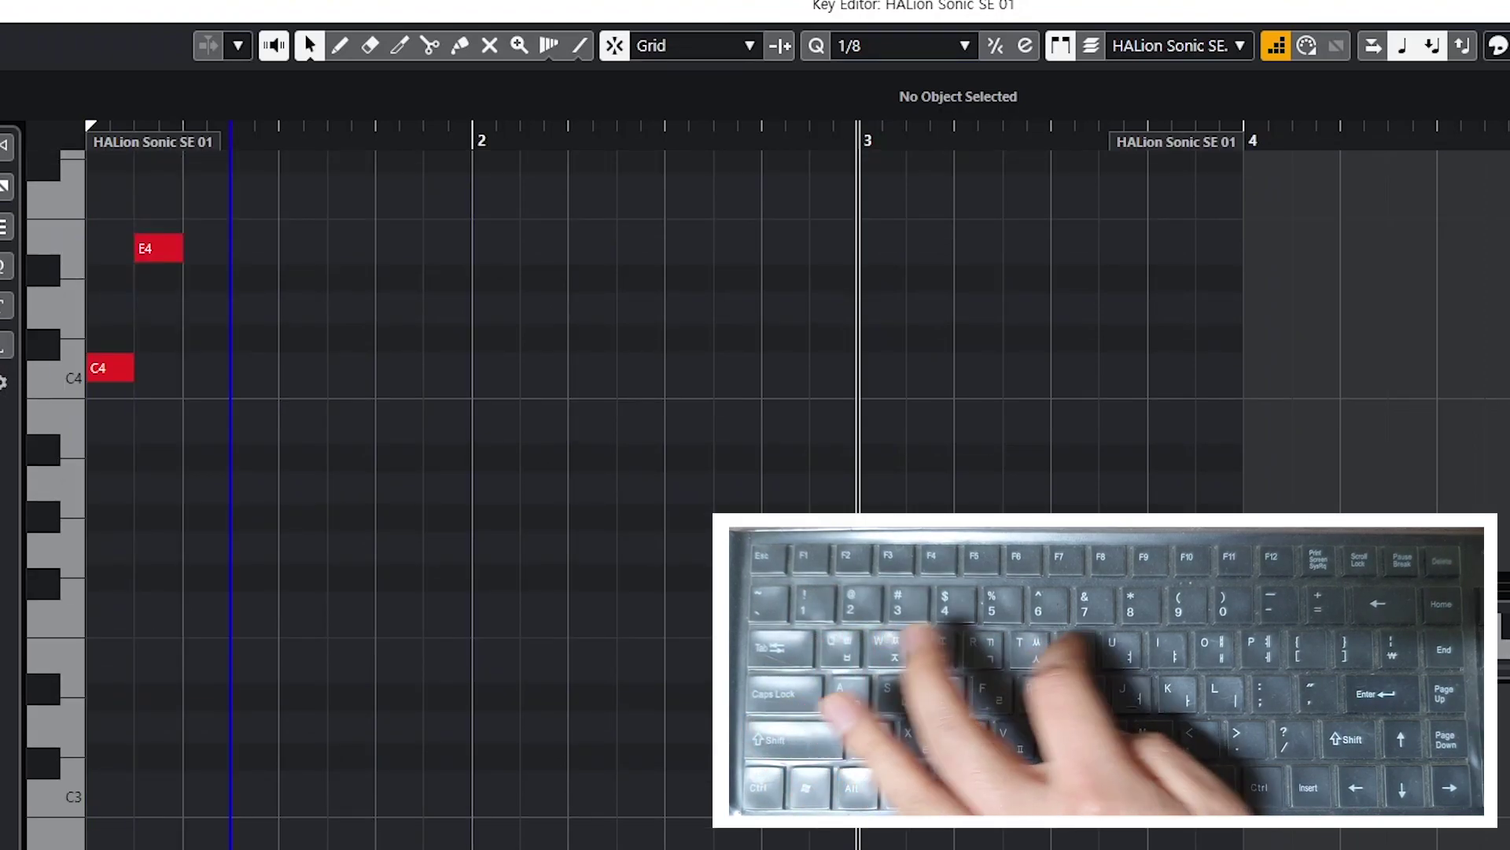
key("i")
key("q")
key("e")
key("i")
key("i")
key("q")
key("e")
key("i")
key("i")
key("q")
key("e")
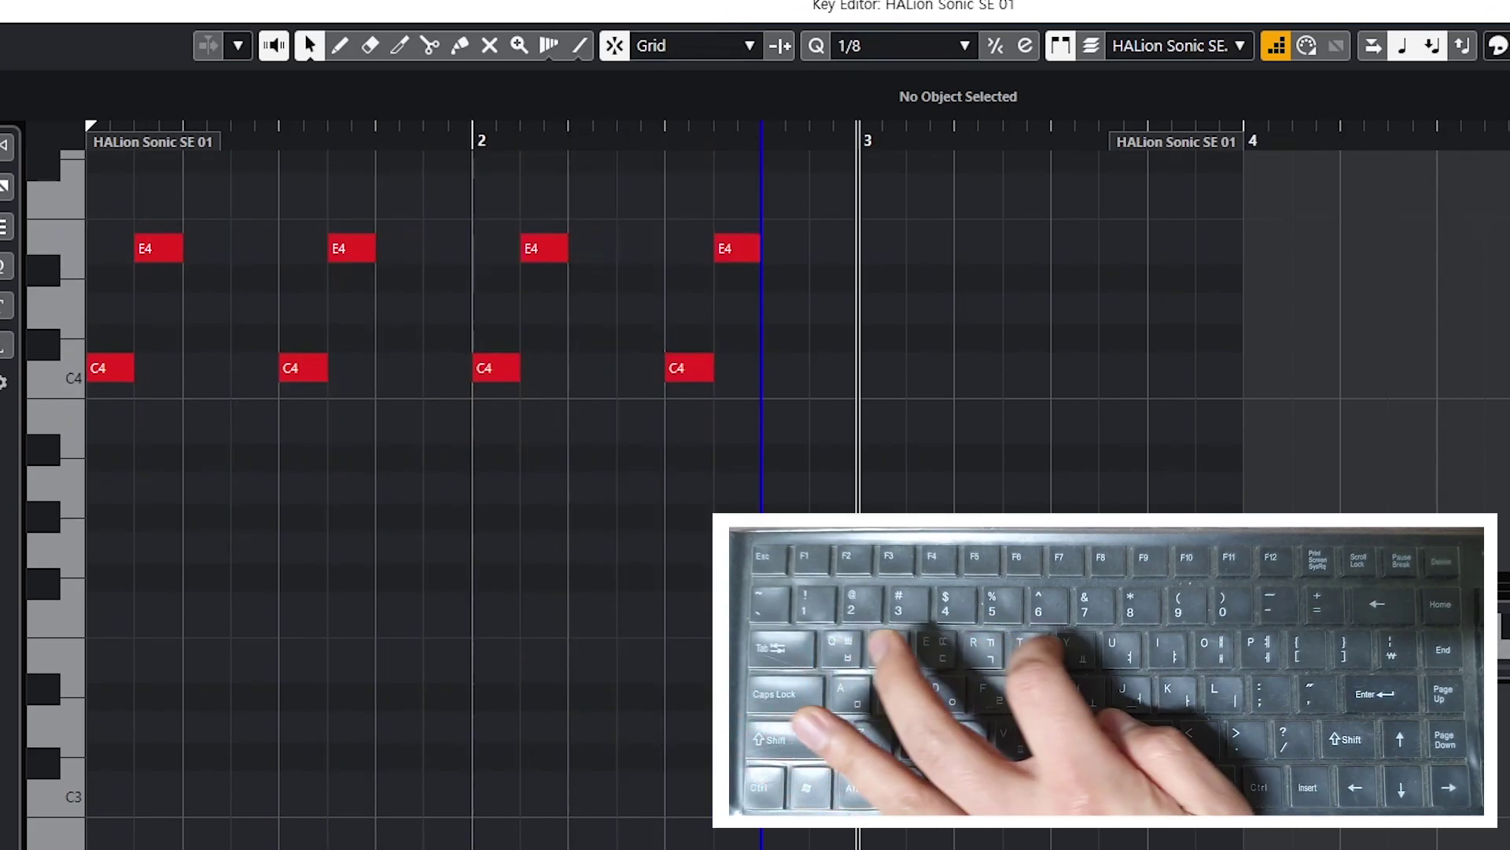
key("i")
key("i")
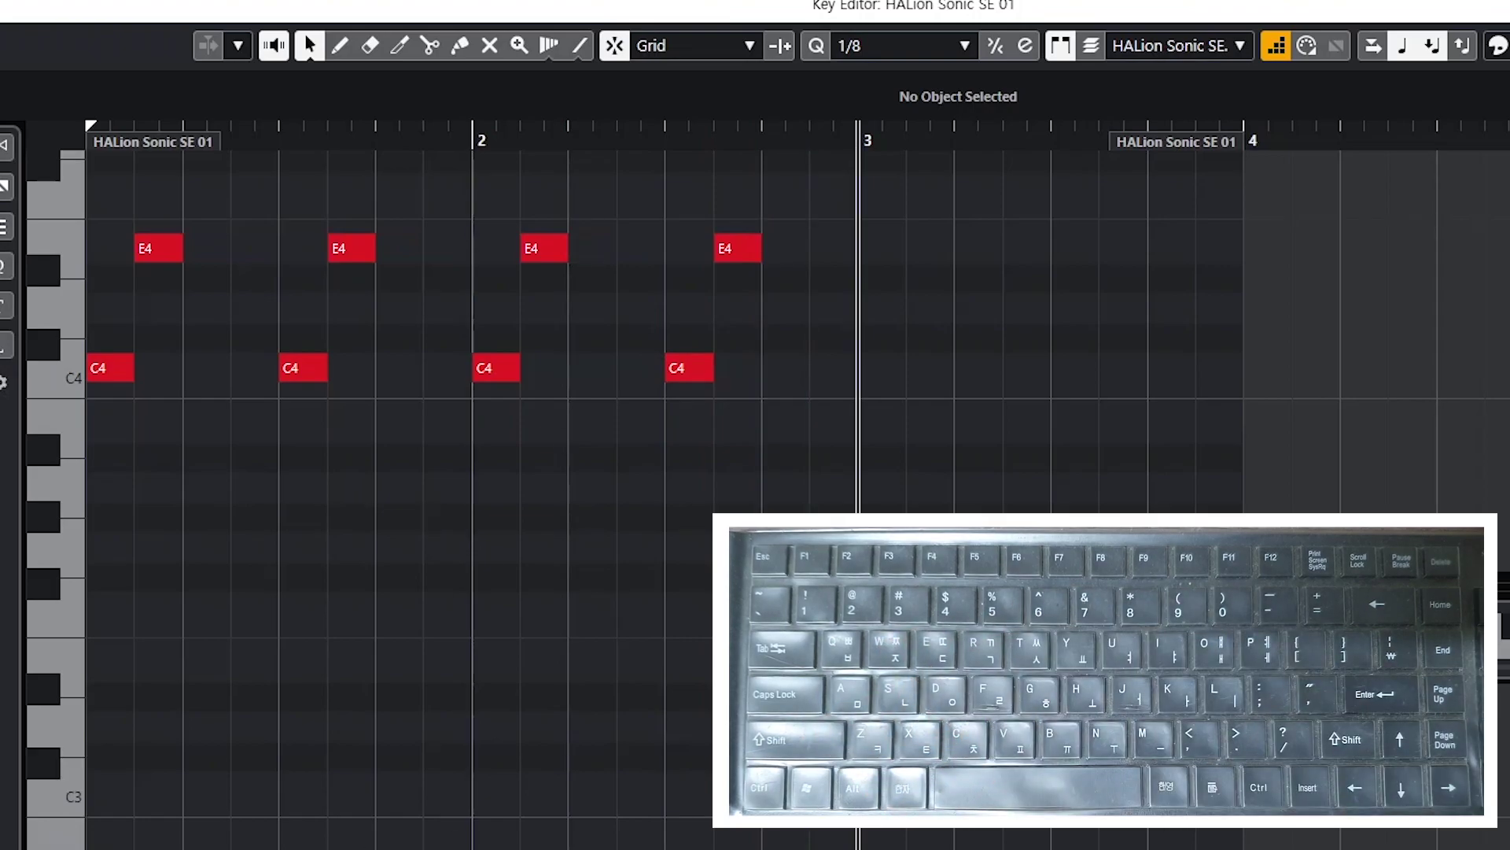
Play the rising arpeggio back from the start of bar 1.
scroll(936, 409, "up", 5)
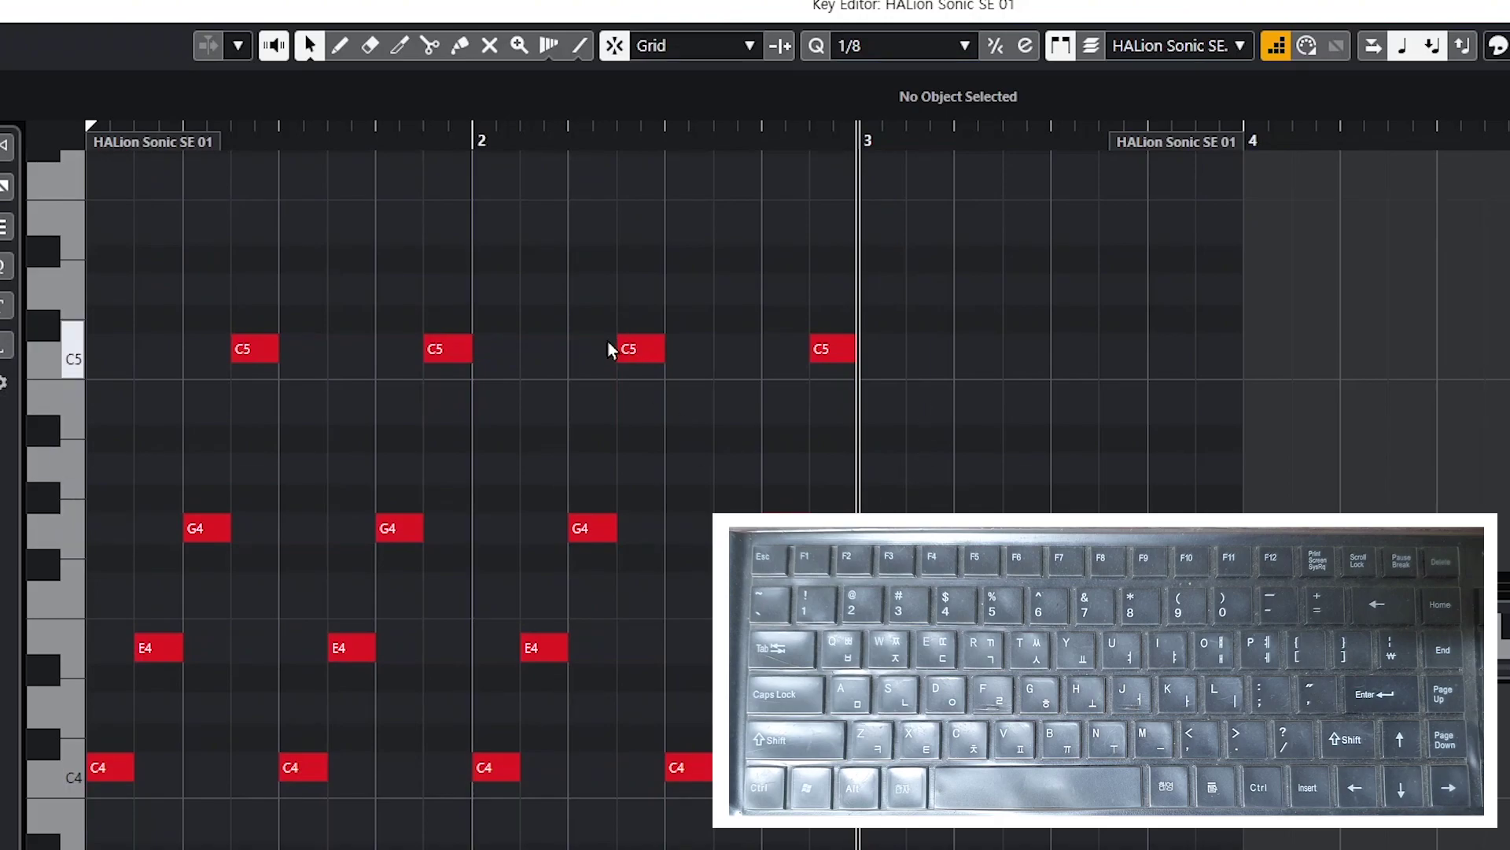
left_click_drag(782, 145, 70, 155)
key("space")
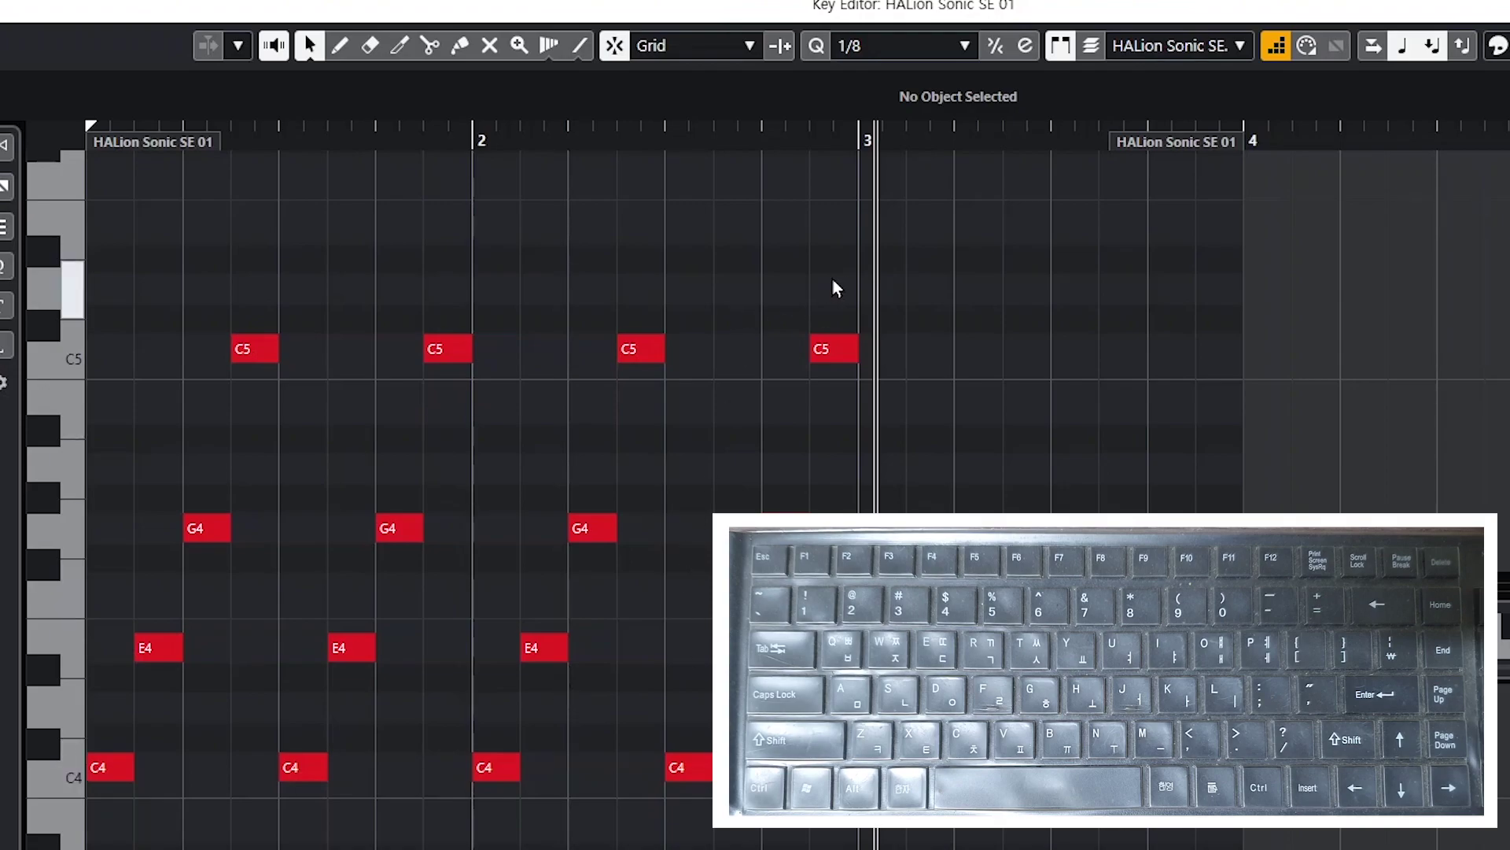
Delete every note of the C4 to C5 arpeggio from the part.
left_click_drag(832, 257, 743, 566)
left_click_drag(743, 767, 101, 836)
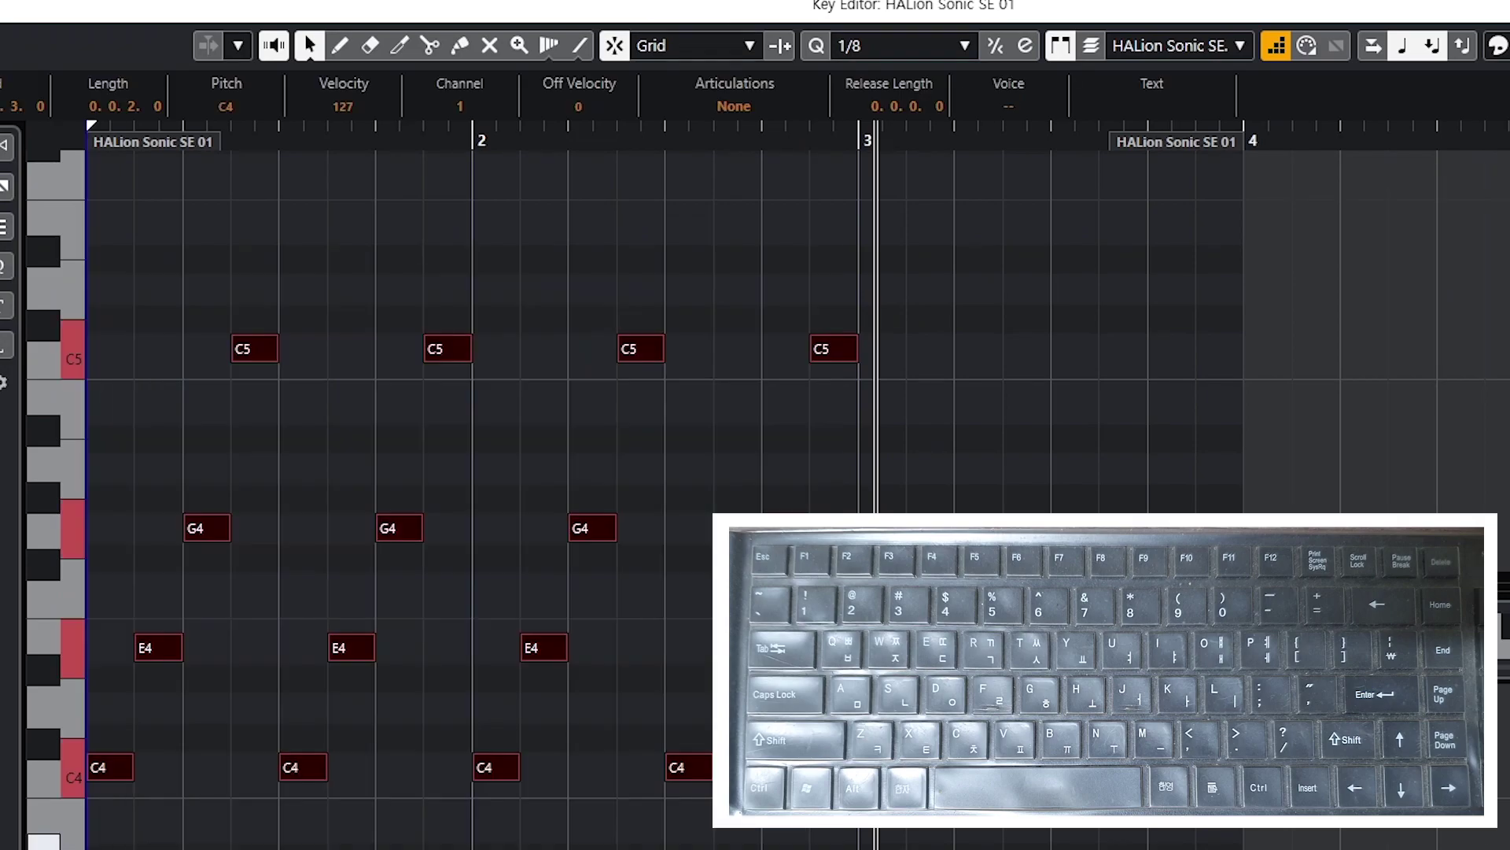
key("Delete")
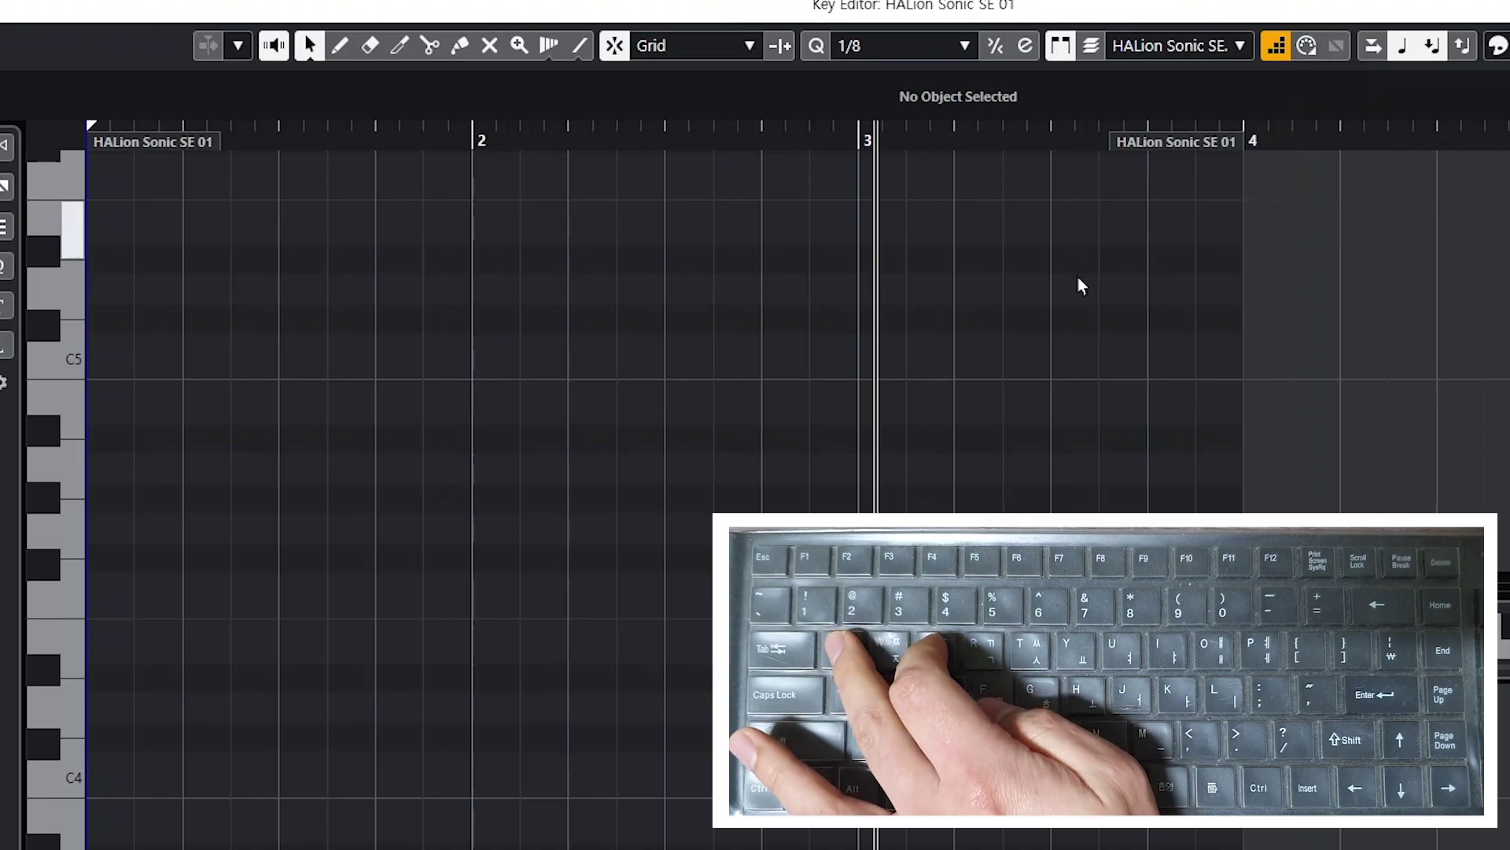
Step-enter a repeating C4, E4, G4, E4 eighth-note pattern across bars 1 and 2, with F4 as the last note.
key("q")
key("e")
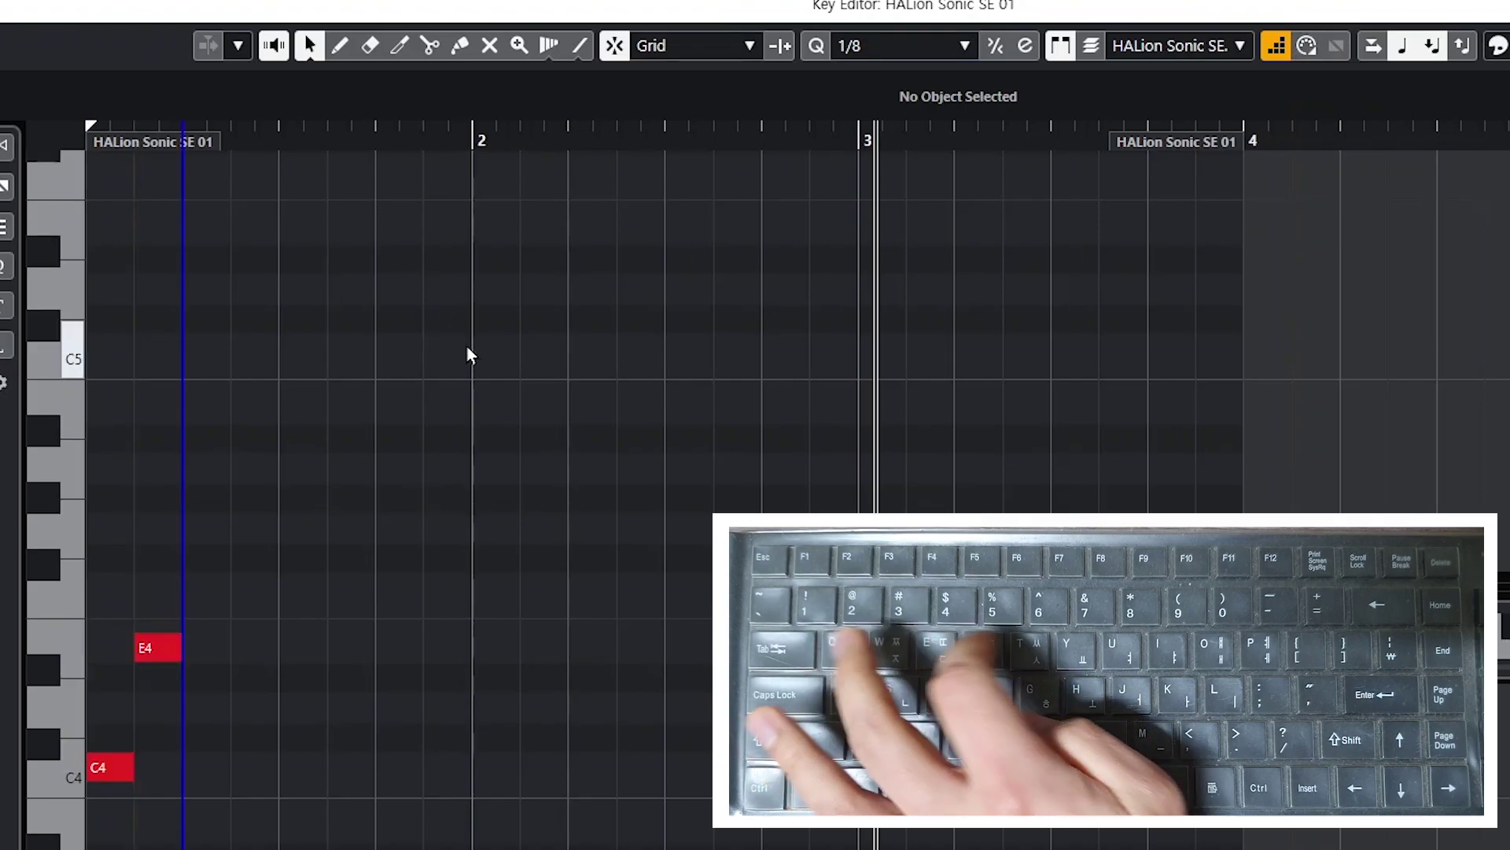
key("t")
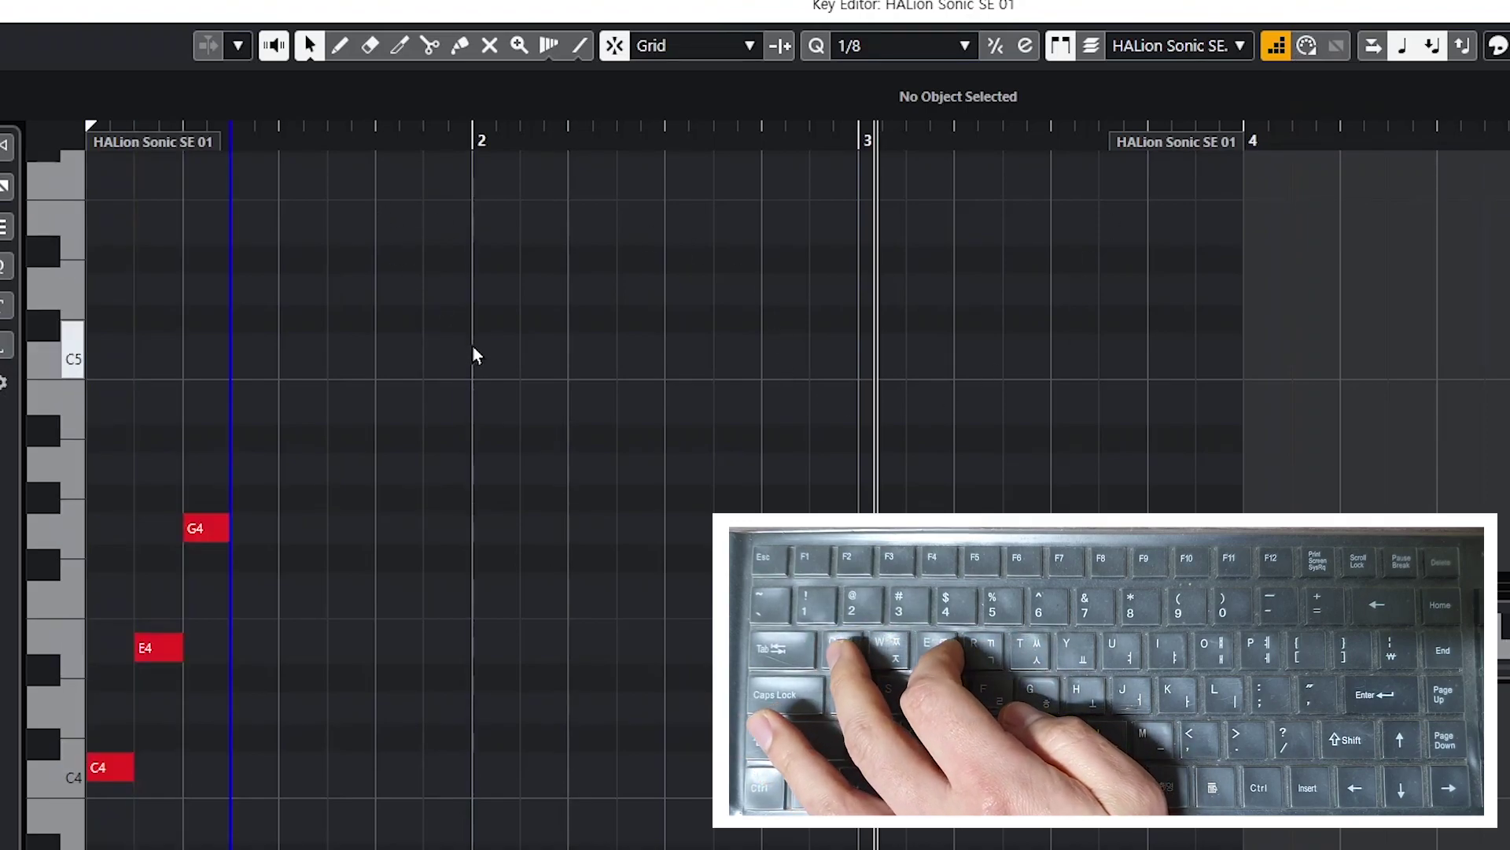
key("e")
key("q")
key("e")
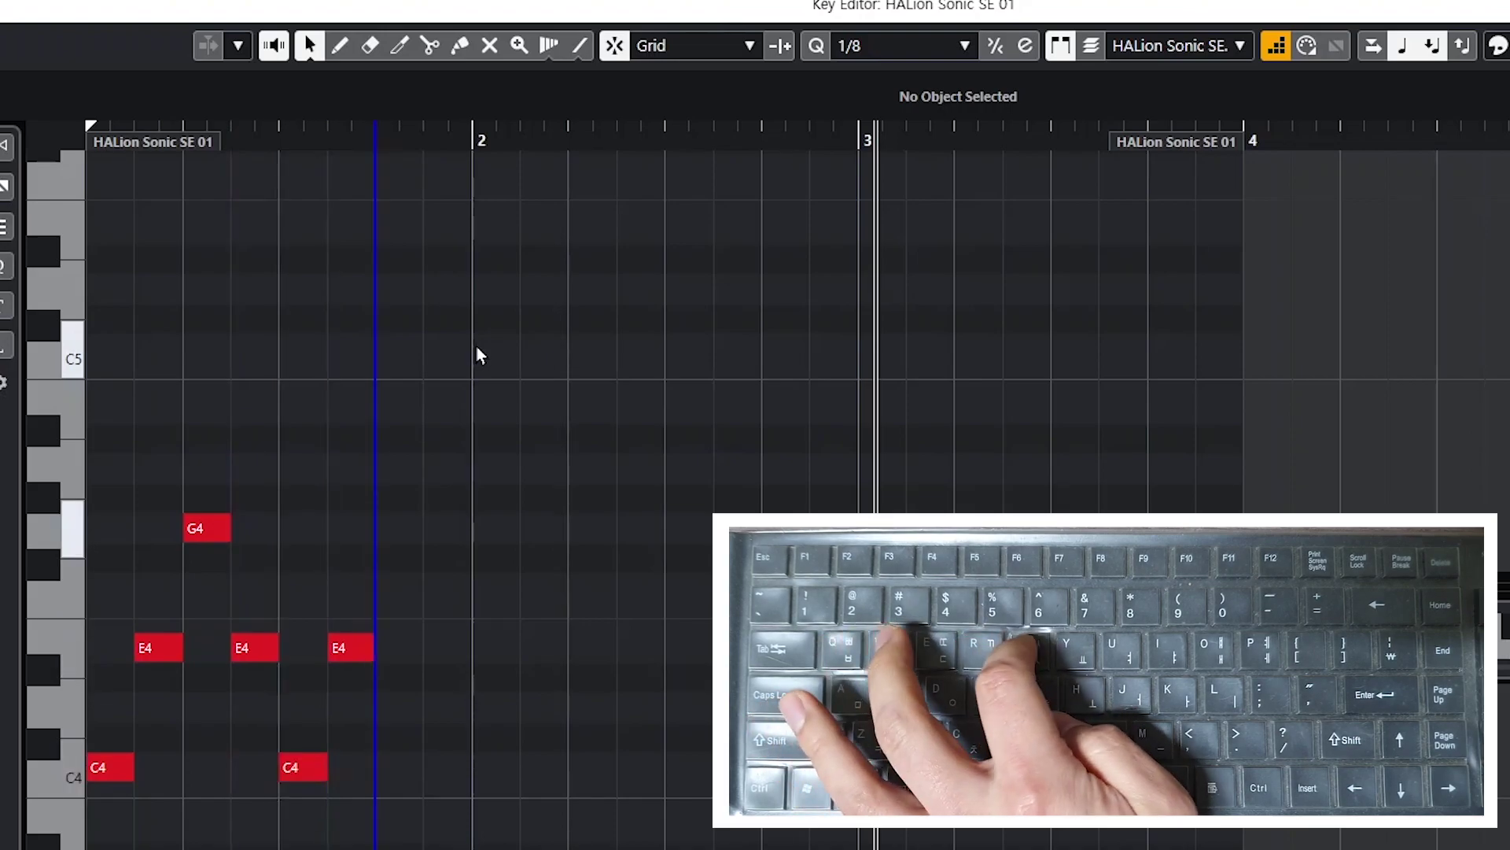
key("t")
key("e")
key("q")
key("e")
key("t")
key("e")
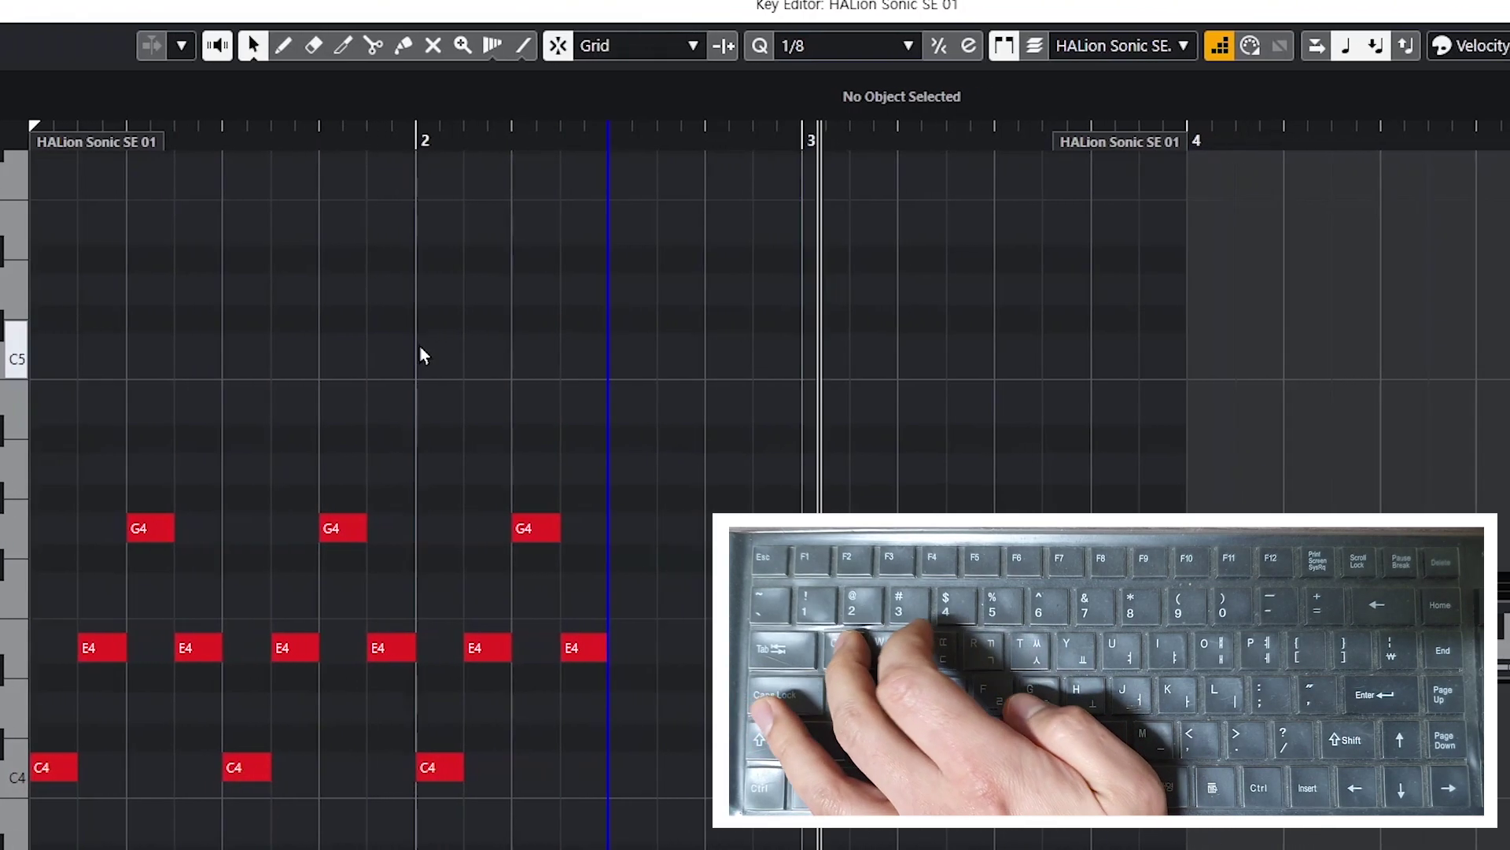
key("q")
key("e")
key("t")
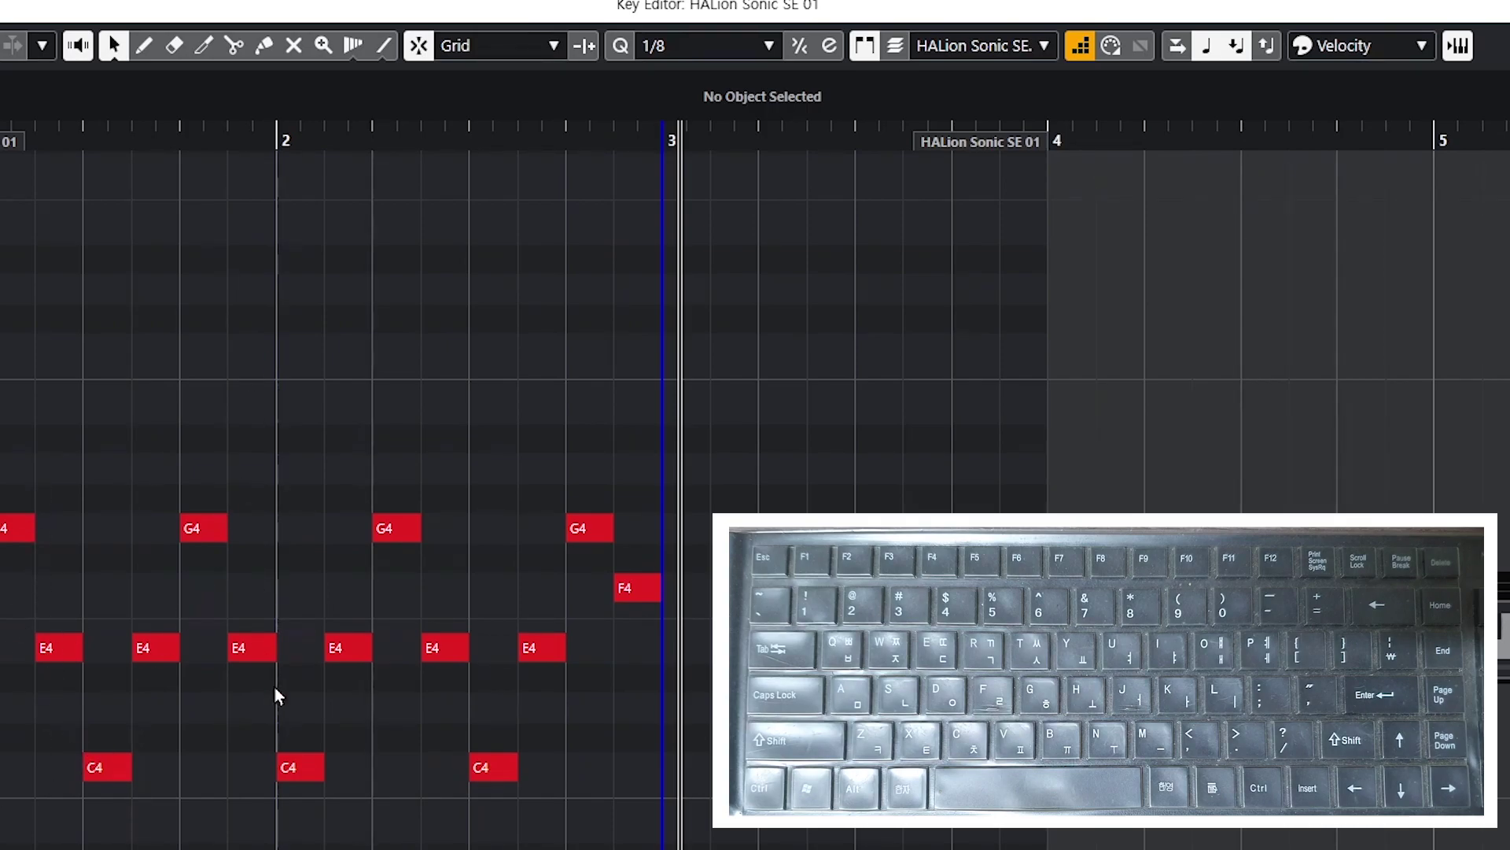
Move the last note of bar 2 down to E4 and back up to F4.
left_click(650, 591)
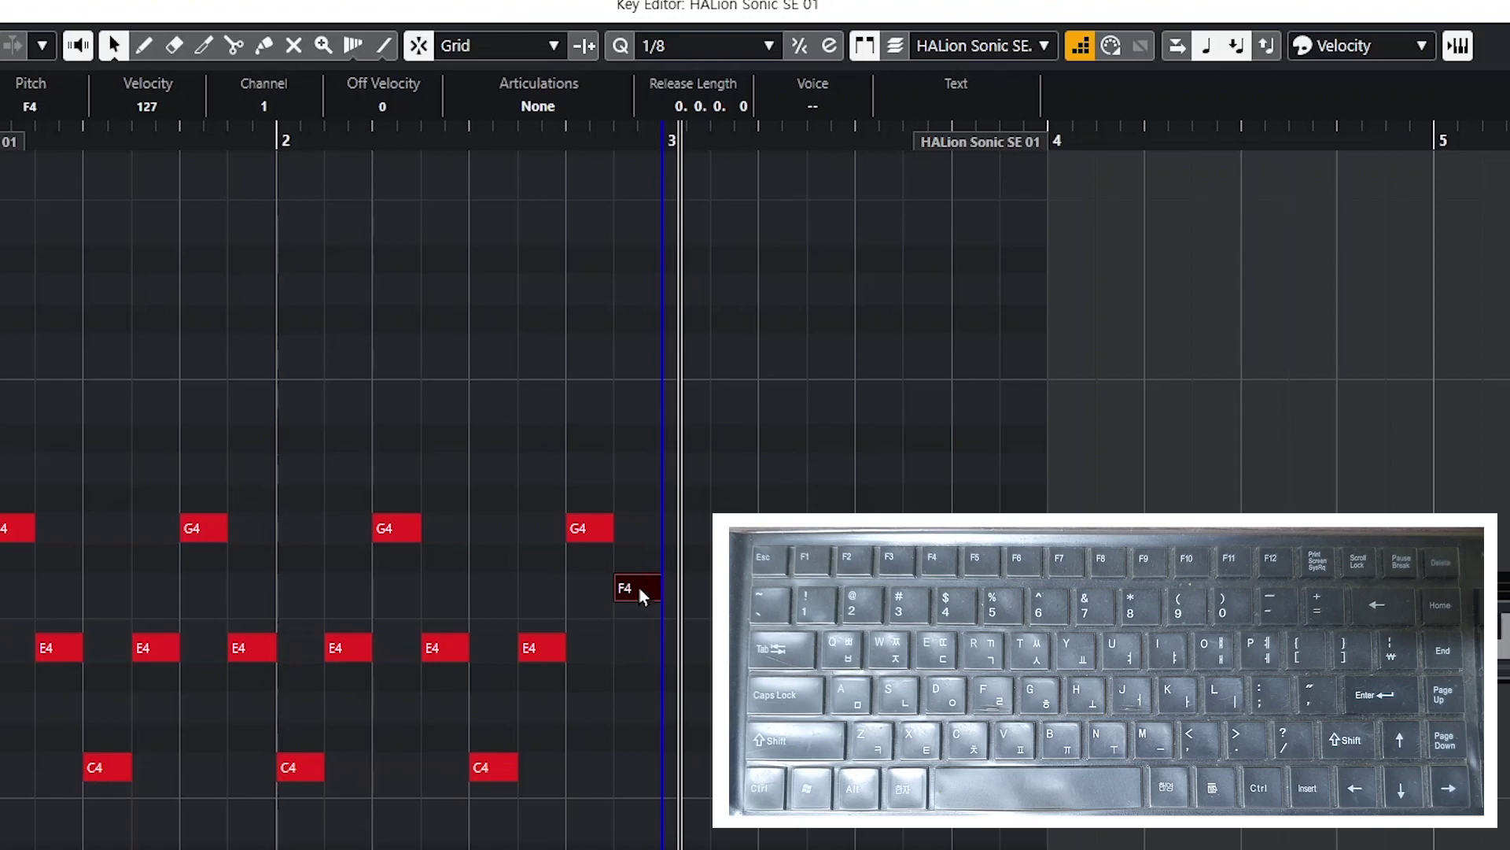
left_click_drag(639, 587, 619, 647)
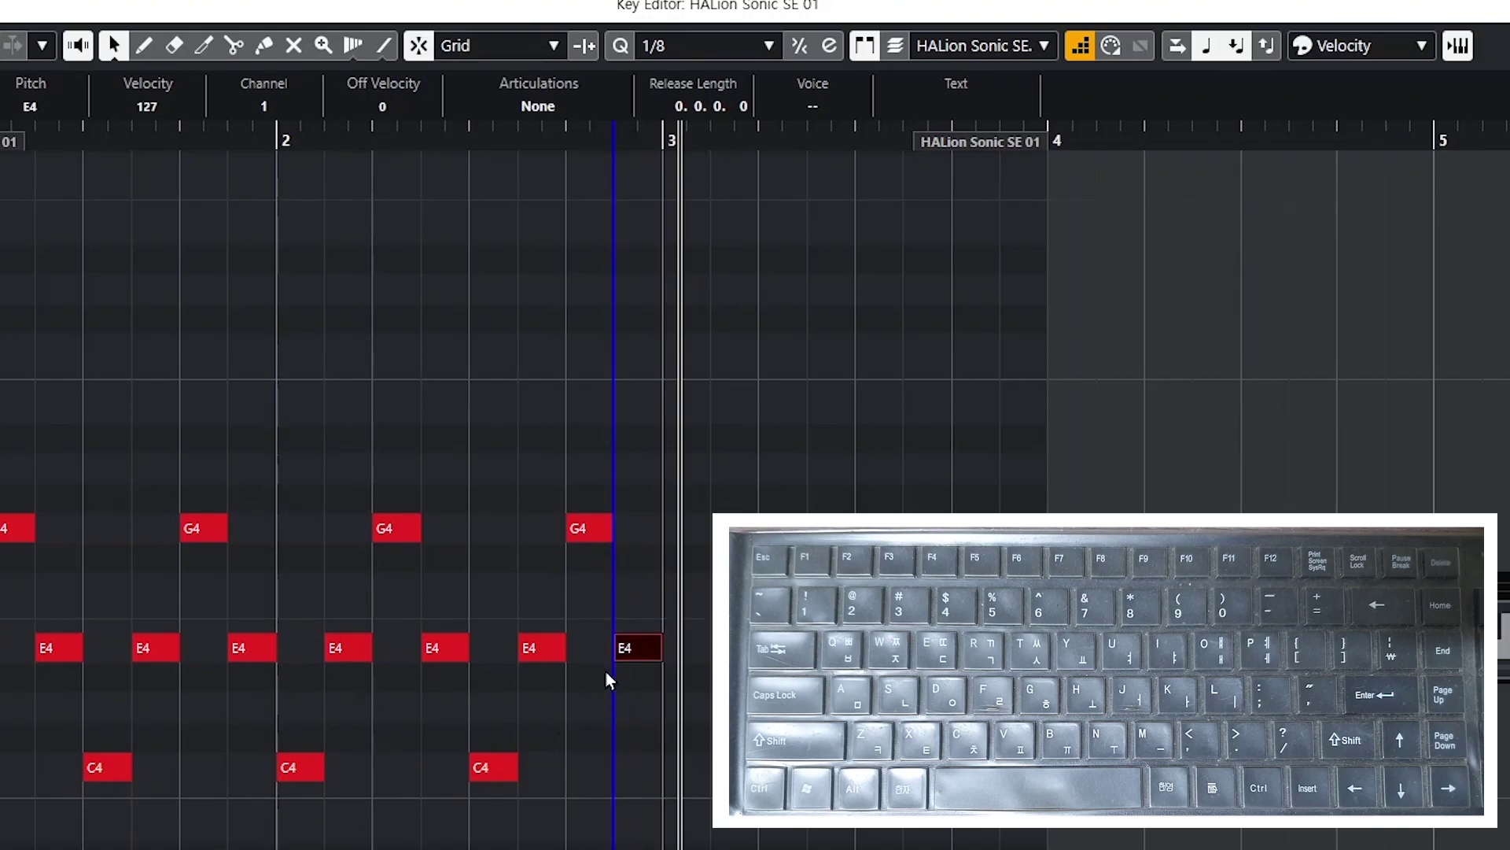
left_click_drag(637, 646, 637, 590)
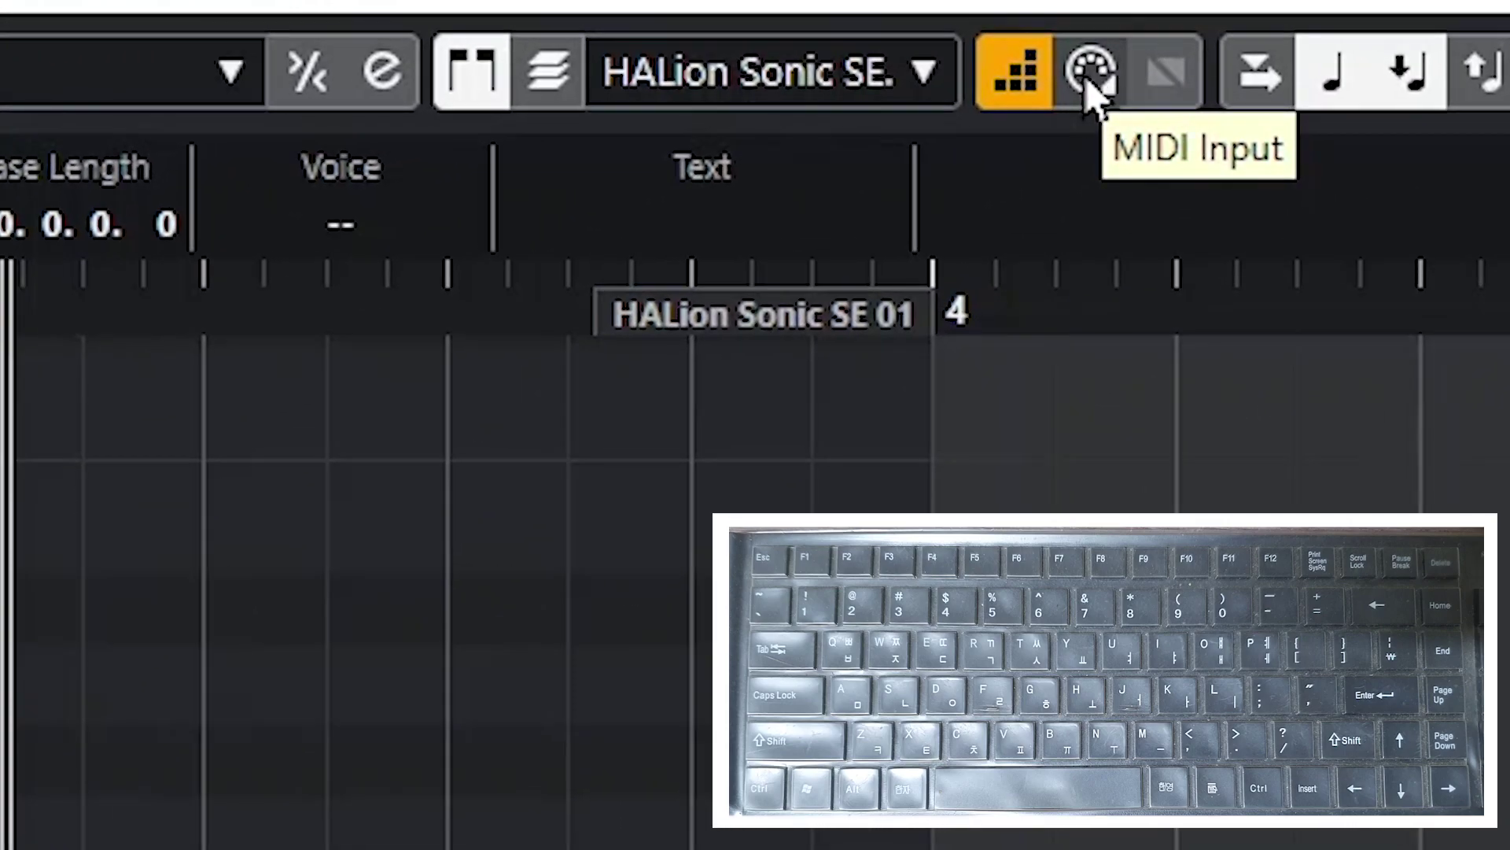
Turn on MIDI Input to change the last note of bar 2 to E4, and raise it back to F4.
left_click(1087, 80)
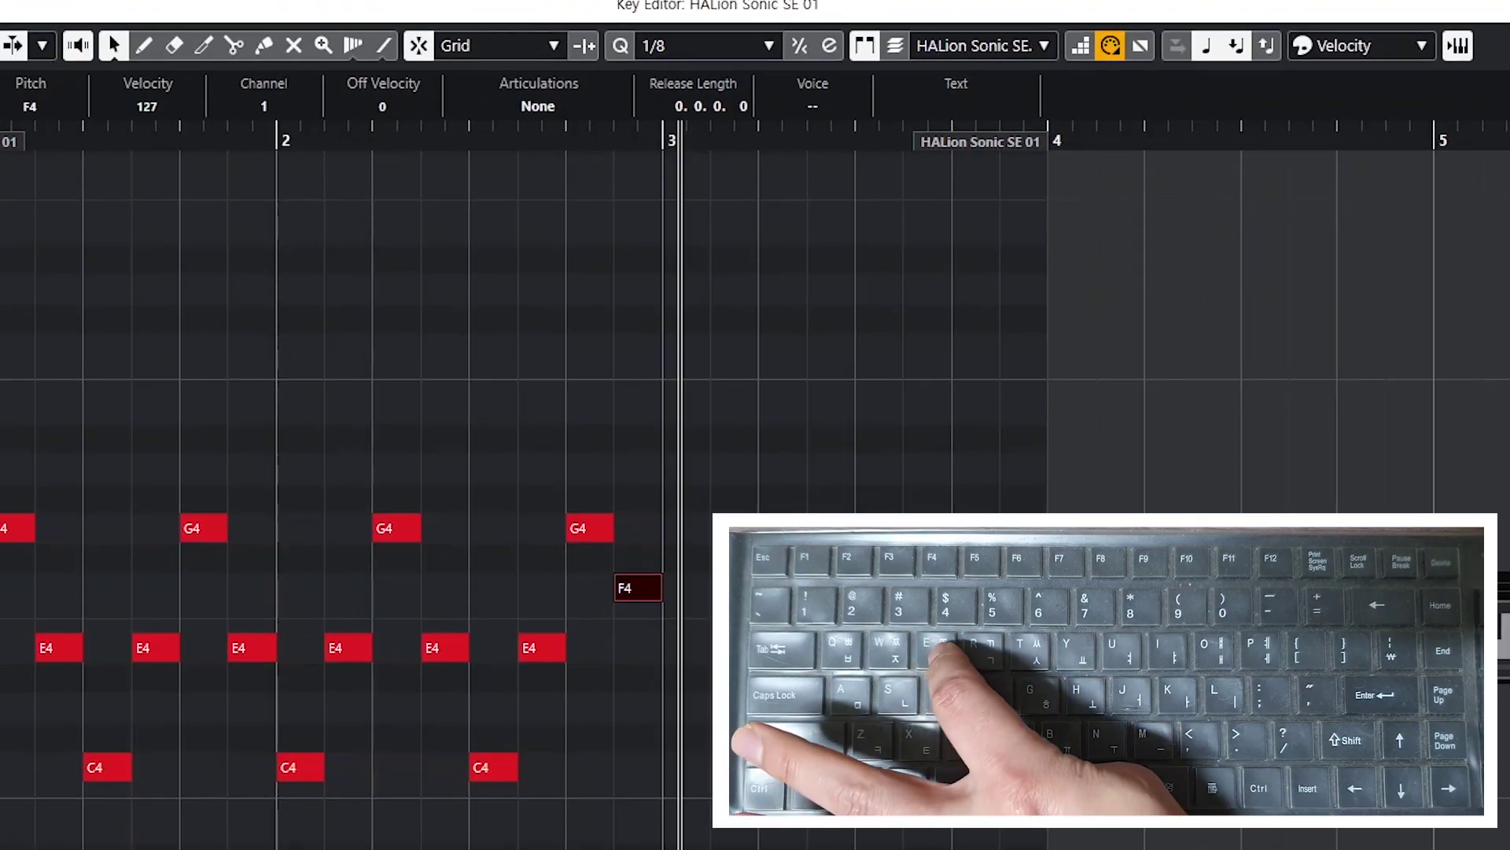
key("e")
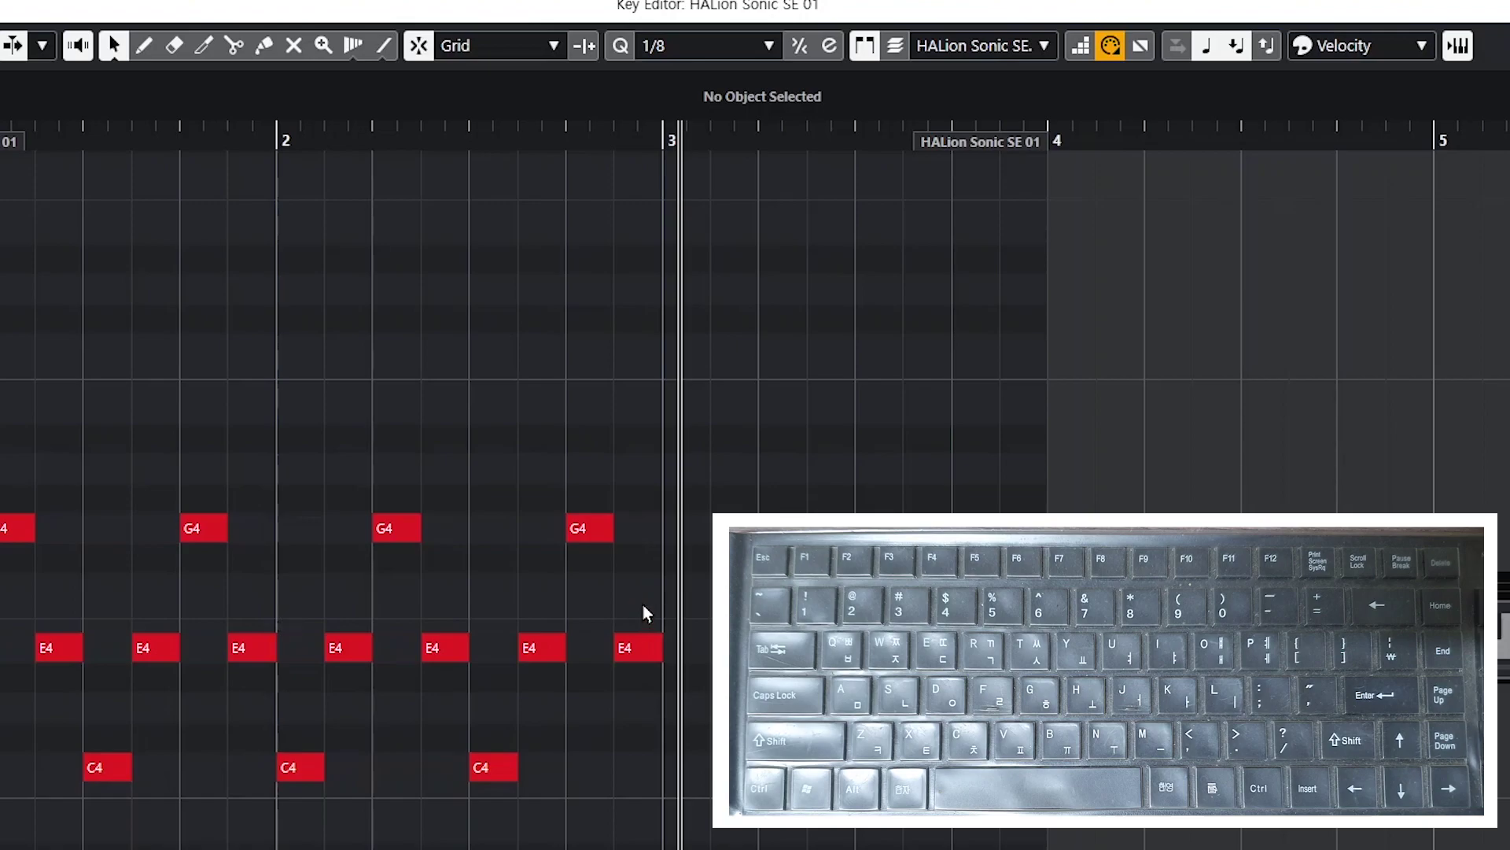
left_click(638, 650)
key("Up")
Switch to Step Input, add an E4 at the same position as the last F4, and delete that E4 again.
left_click(1080, 45)
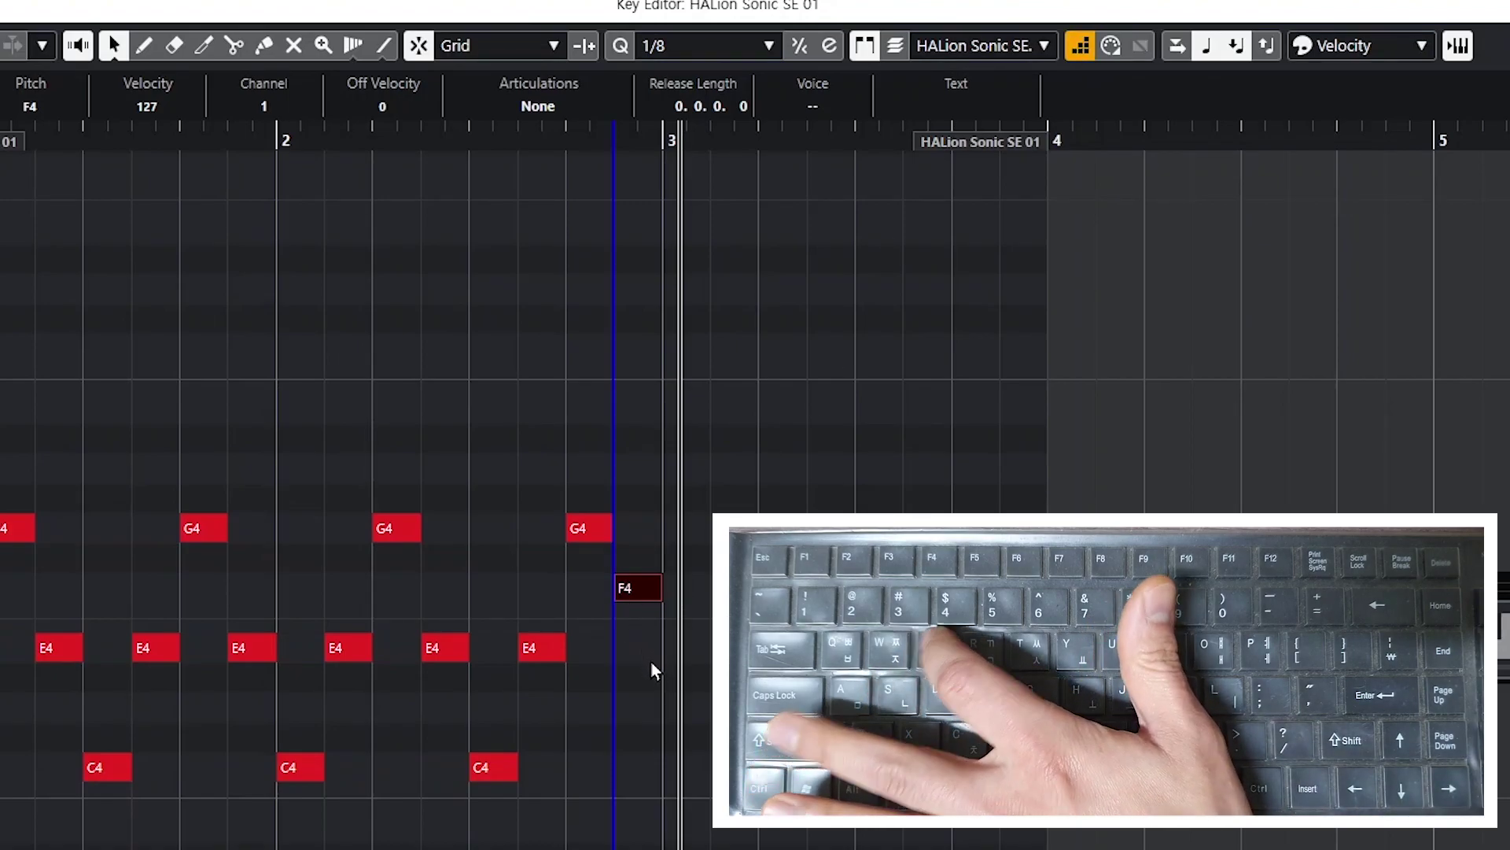
key("e")
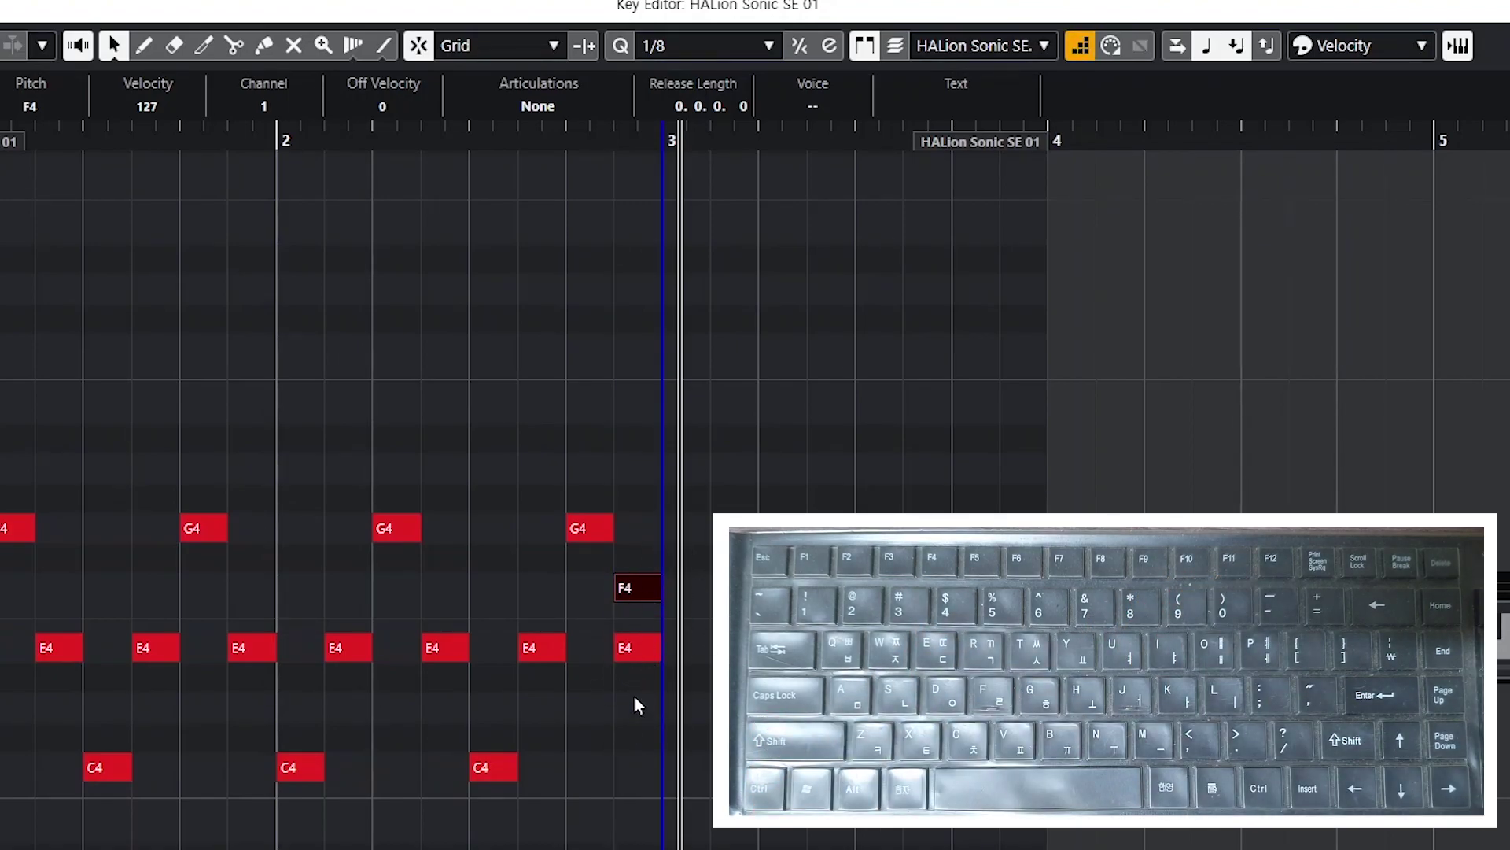
left_click(634, 655)
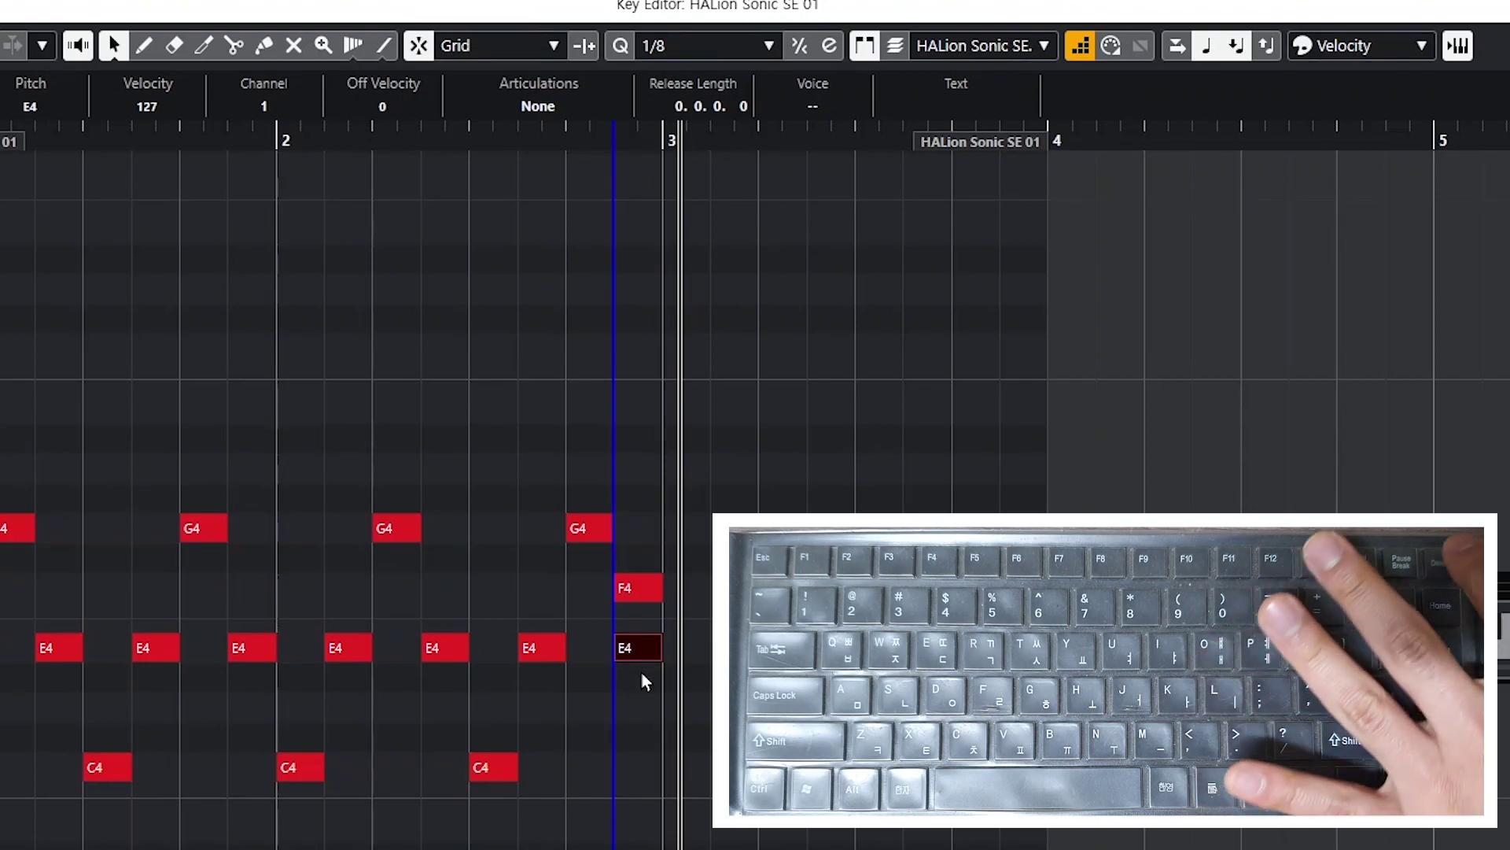
key("Delete")
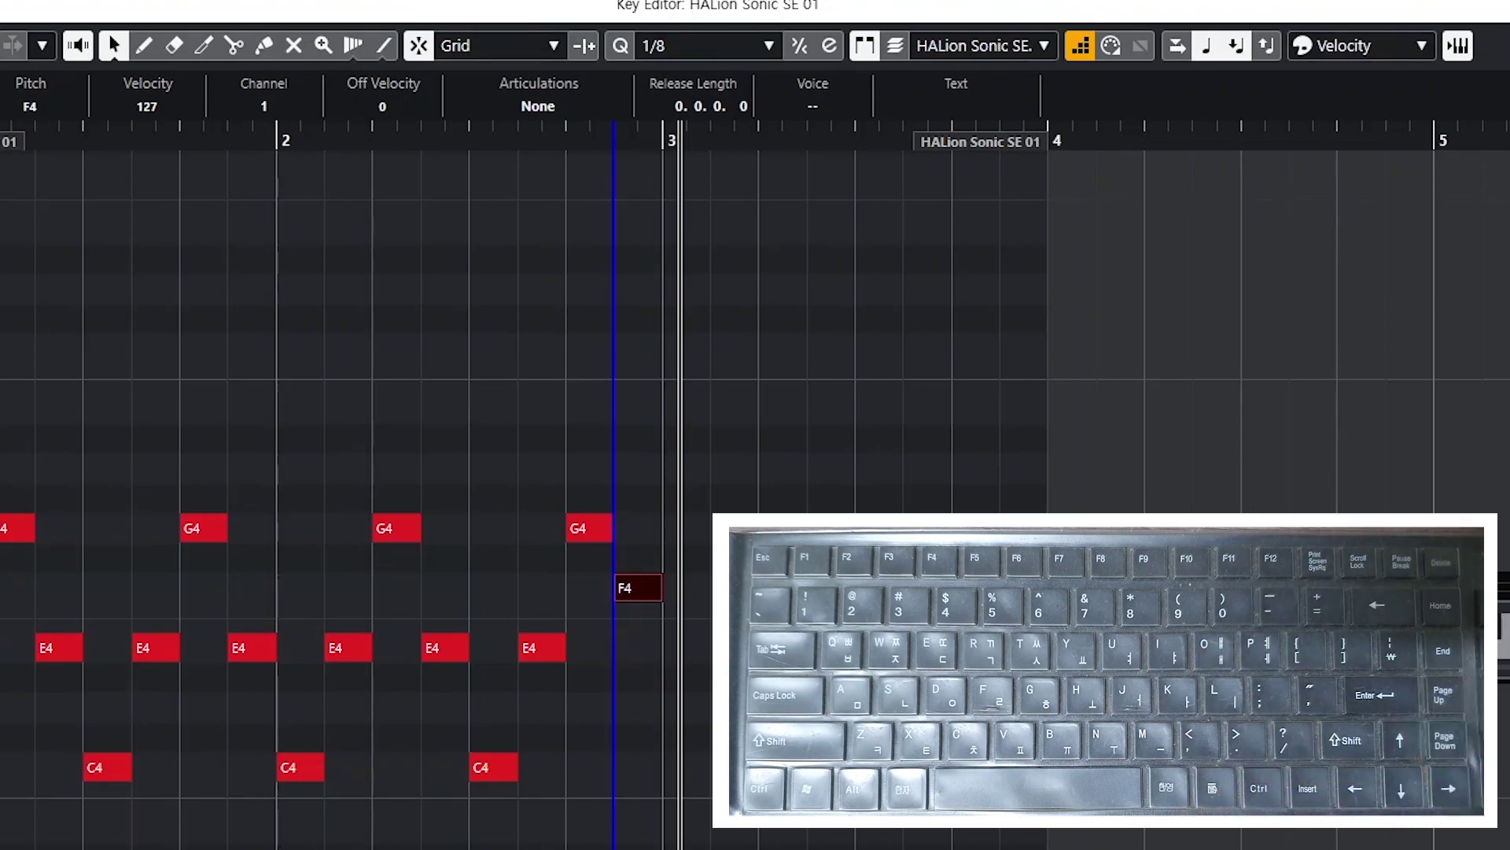
Switch back to MIDI Input and change the selected F4 at the end of bar 2 to E4.
left_click(1112, 49)
left_click(612, 138)
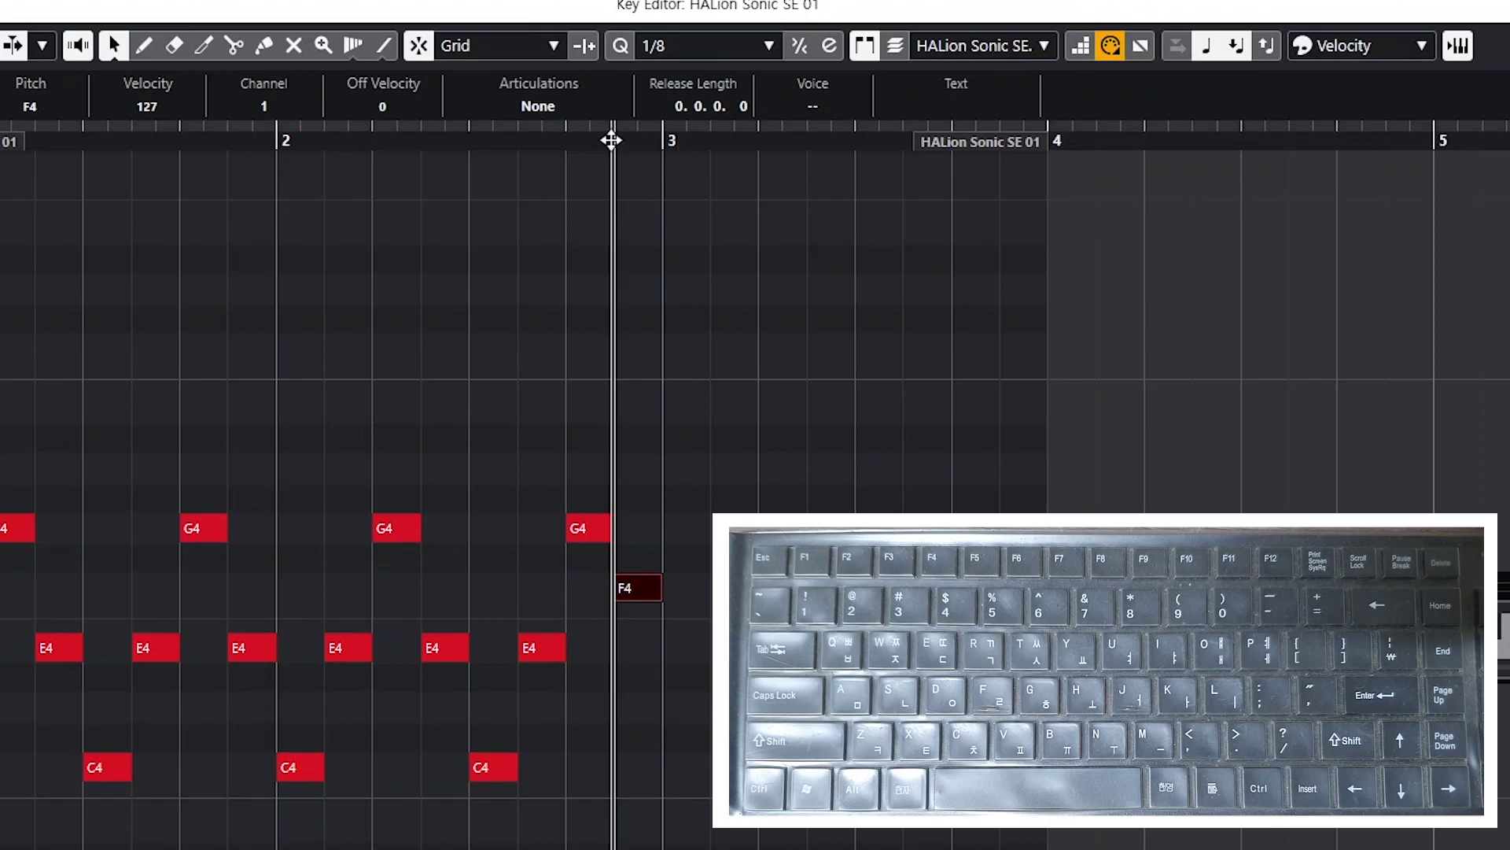
key("e")
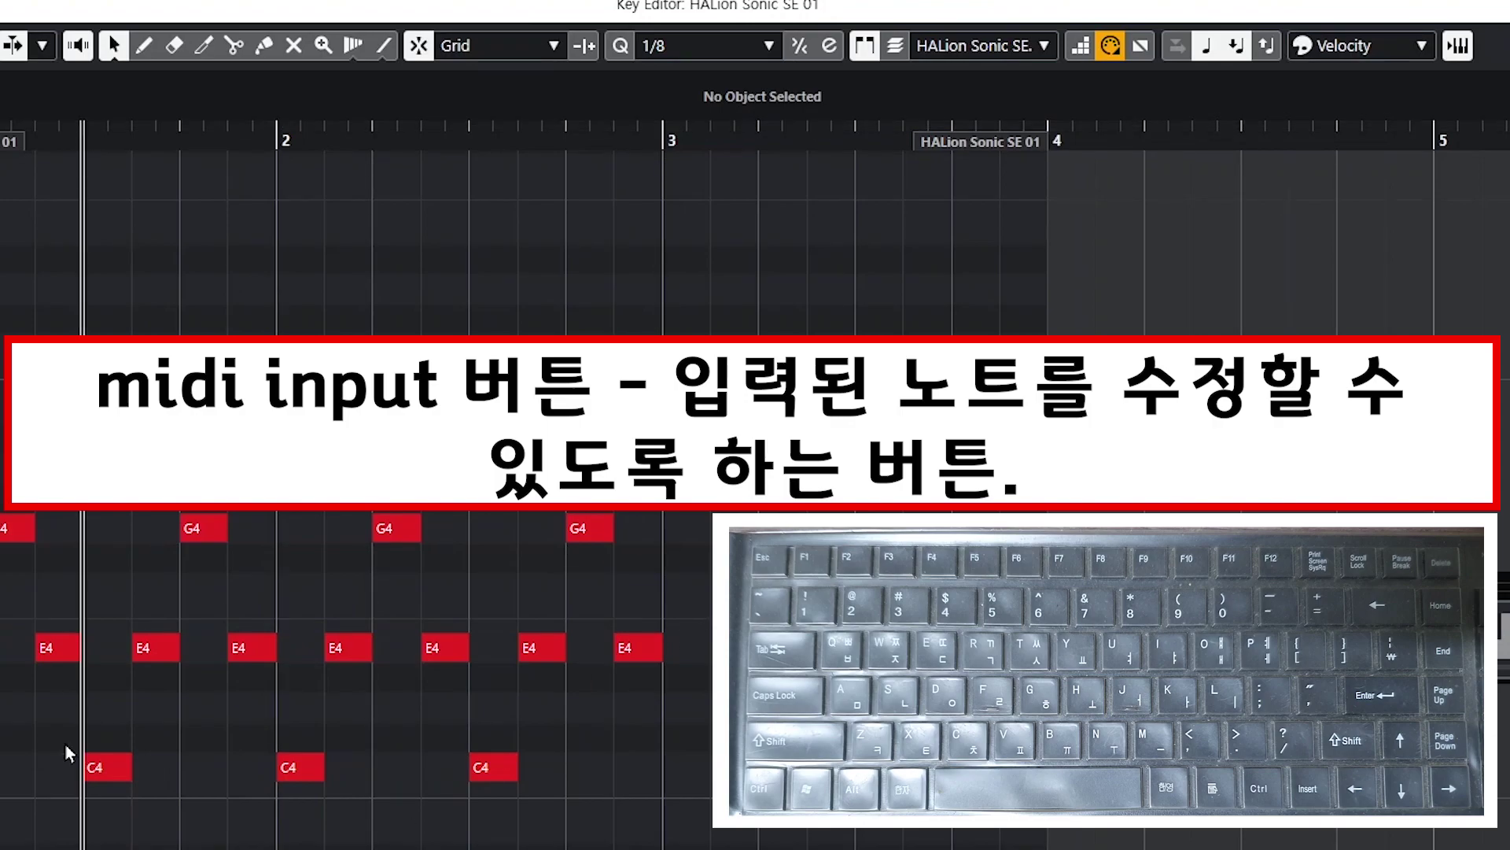
Use MIDI Input to change the first note of bar 1 to G4 and return it to C4.
left_click_drag(317, 134, 139, 142)
left_click(168, 769)
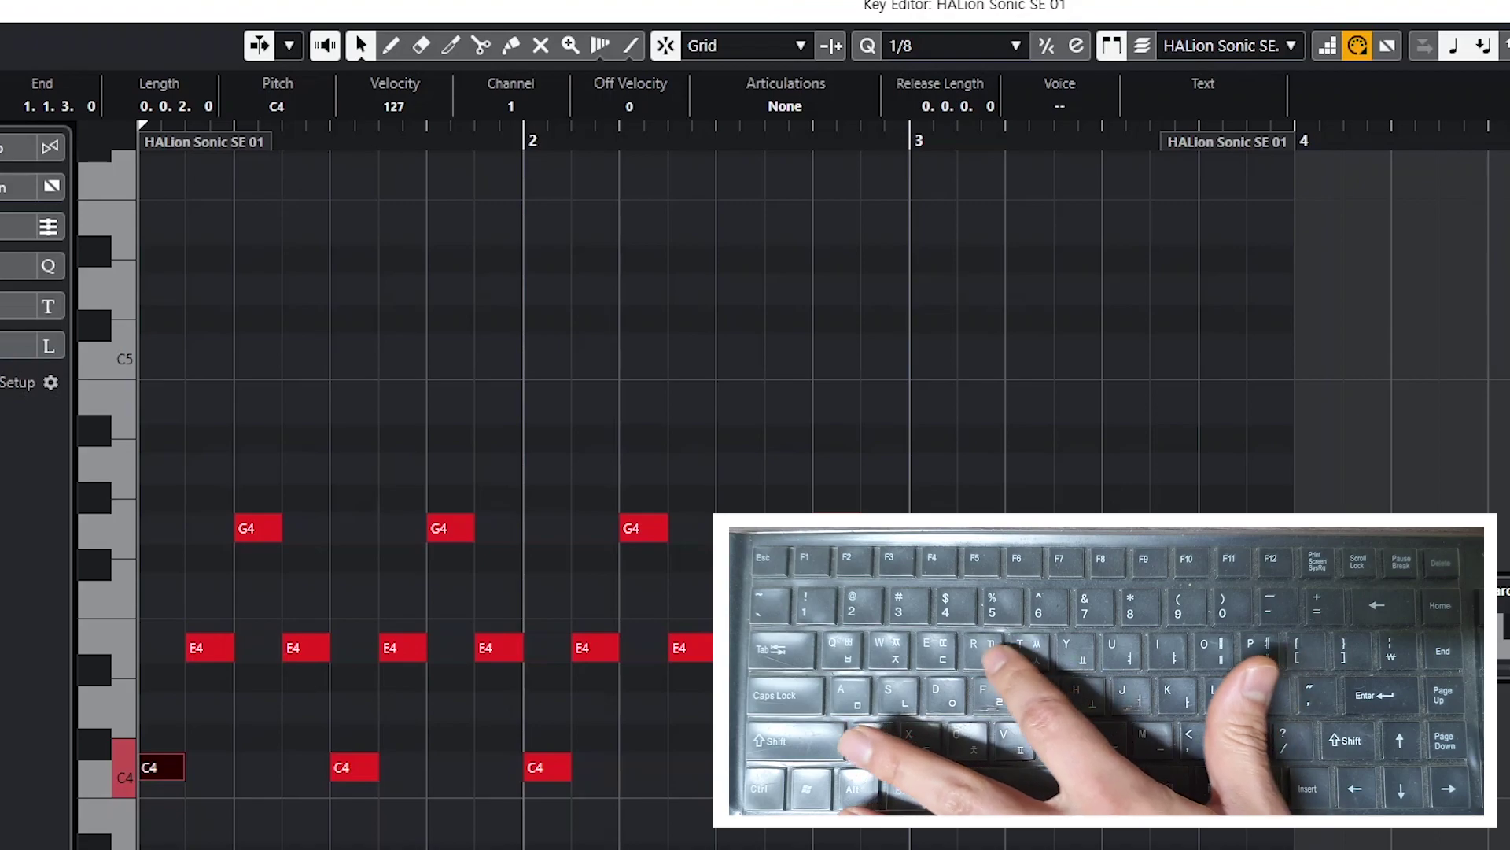
key("t")
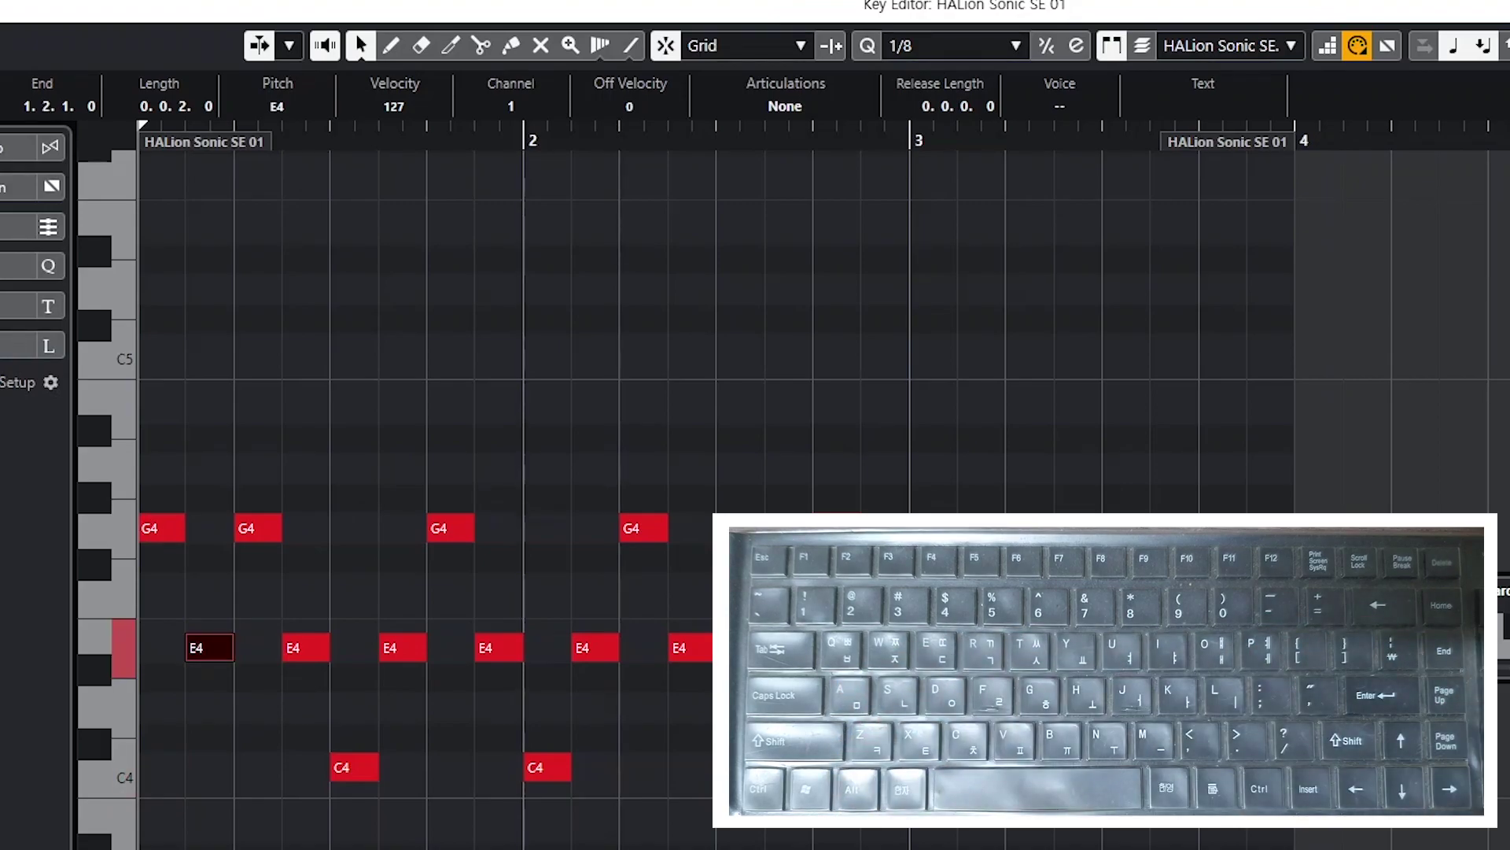
key("q")
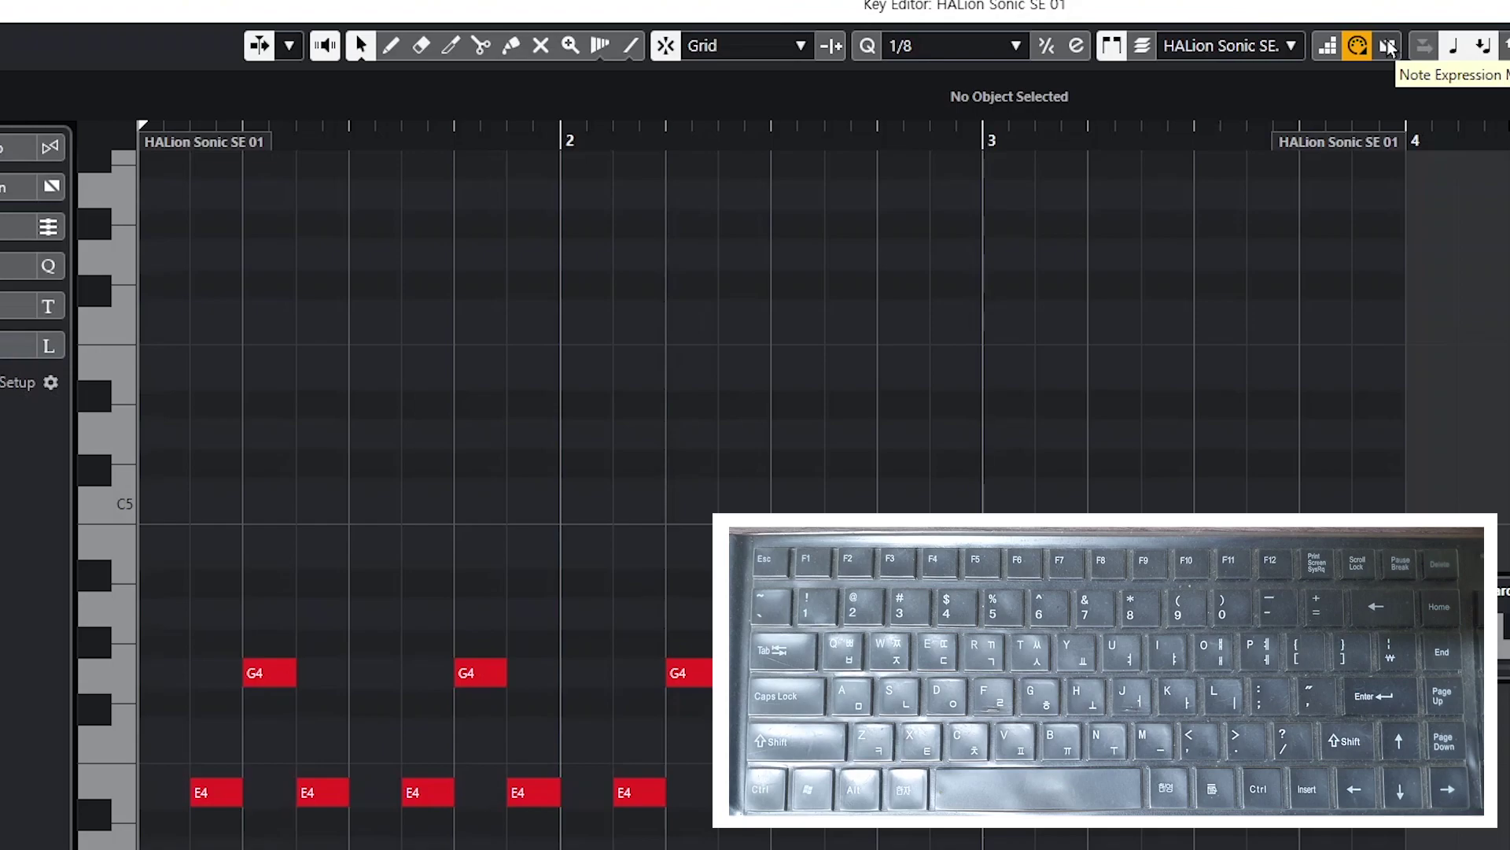
Turn on Note Expression MIDI Input.
left_click(1388, 46)
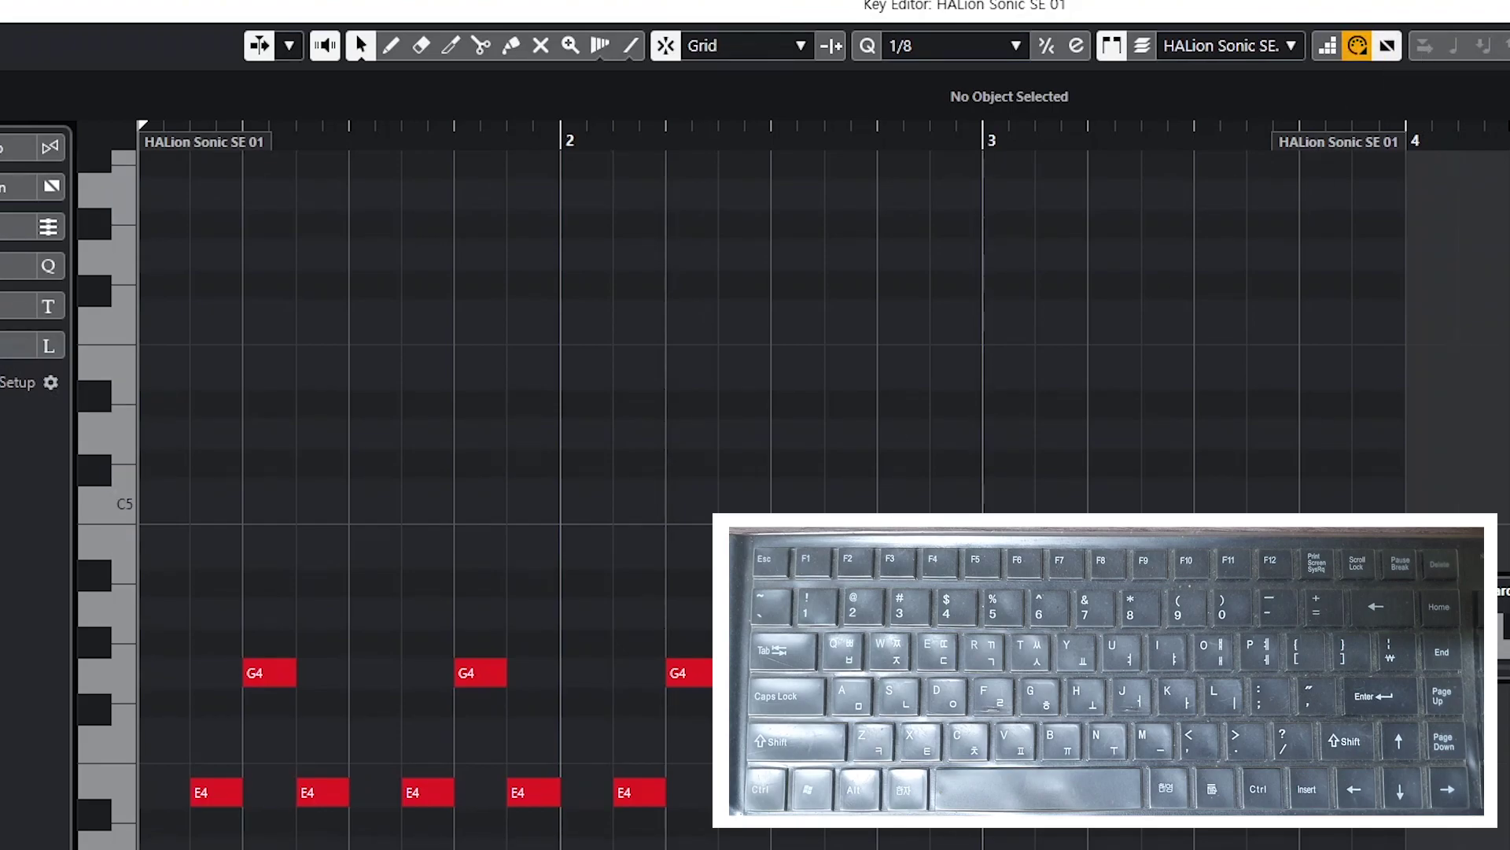
Turn off Note Expression MIDI Input and switch from MIDI Input to Step Input.
left_click(1388, 47)
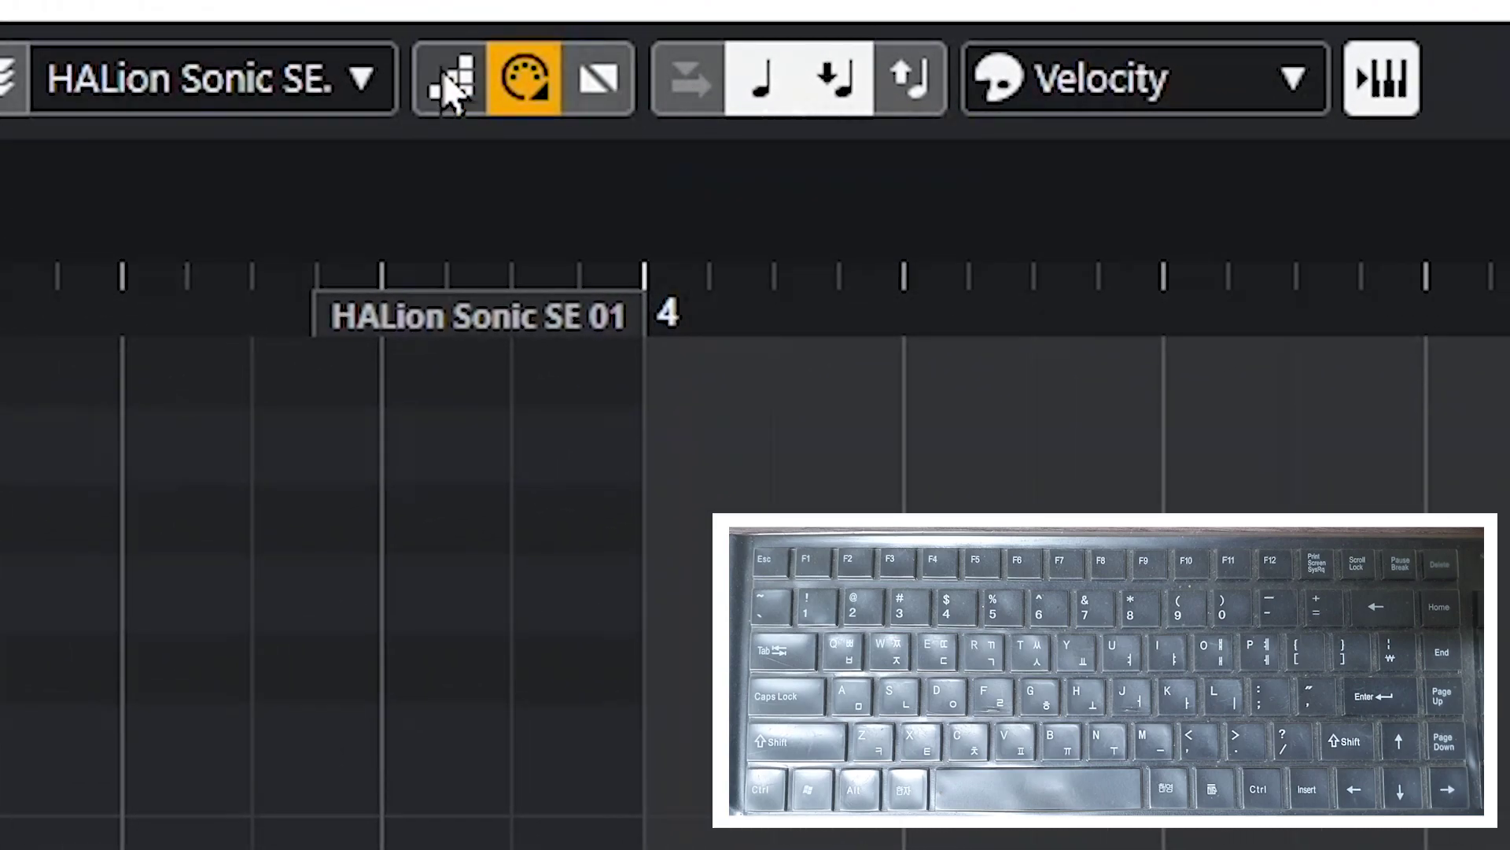
left_click(452, 83)
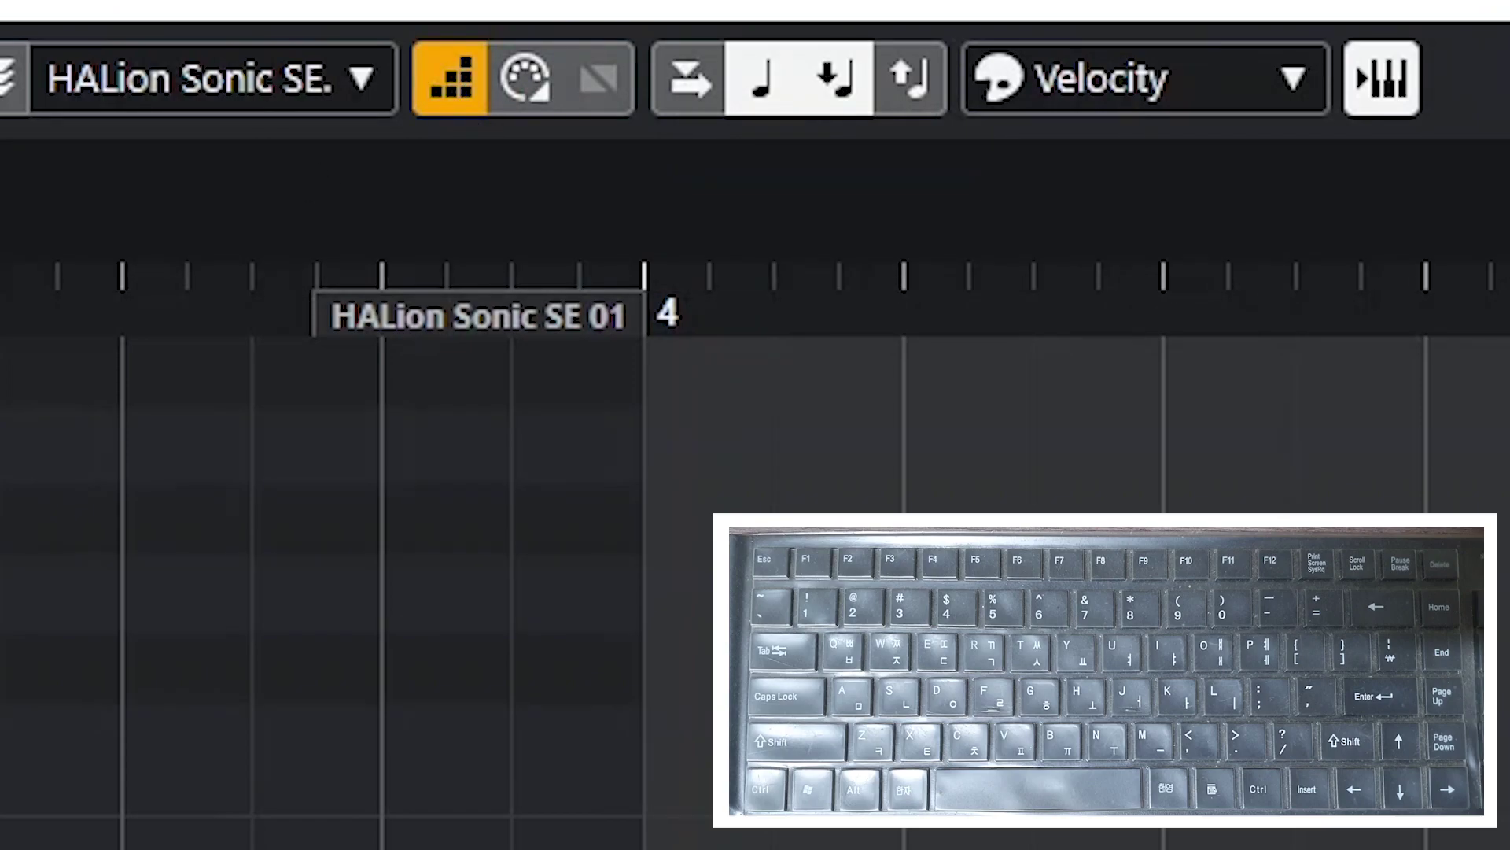
left_click(695, 88)
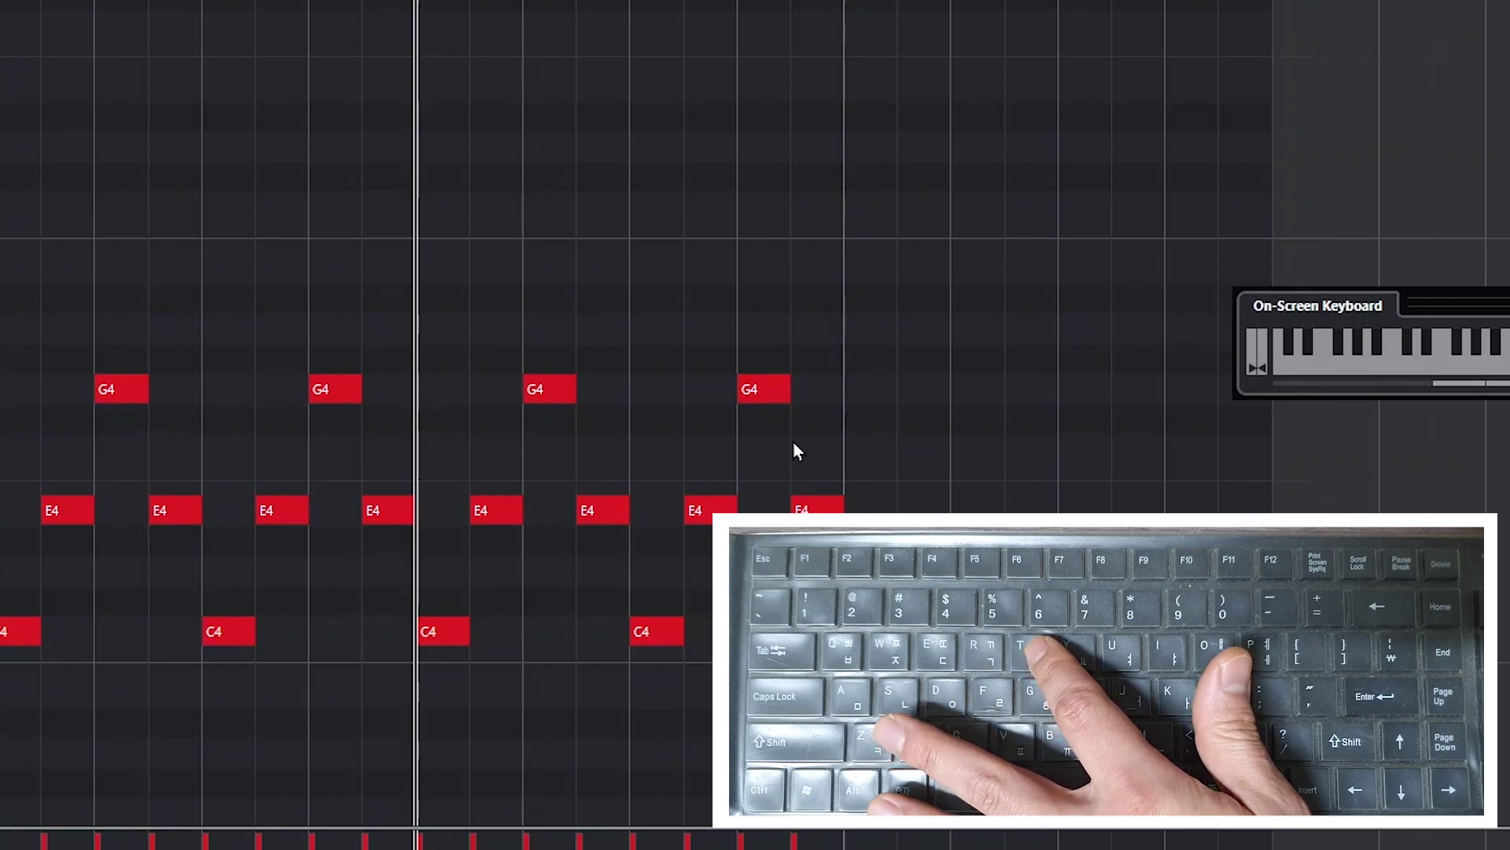
With Move Insert Mode off, add a G4 over the first note of bar 1 and of bar 2, deleting each again.
key("t")
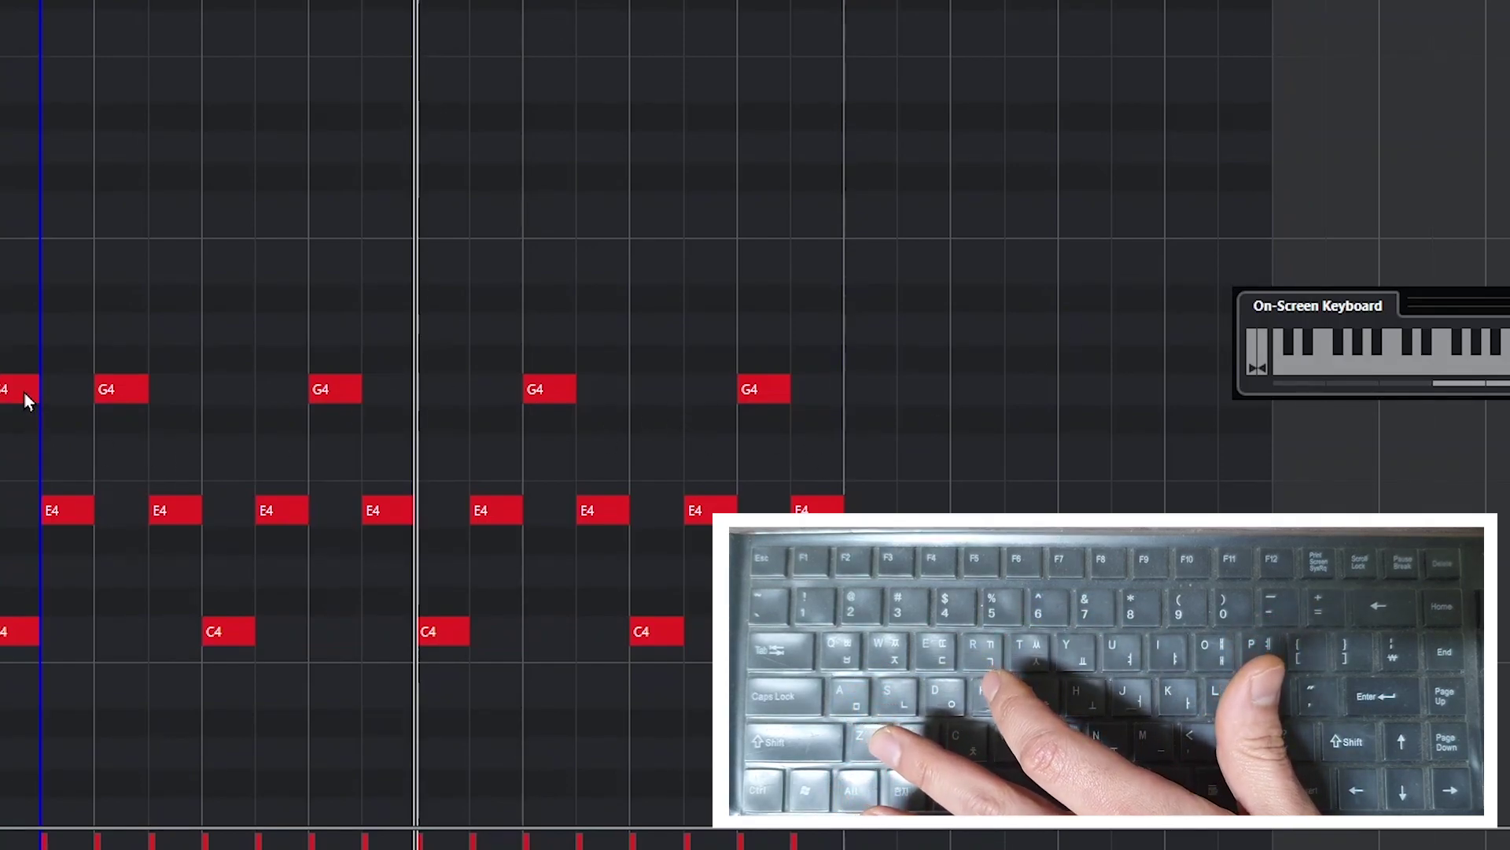
key("Delete")
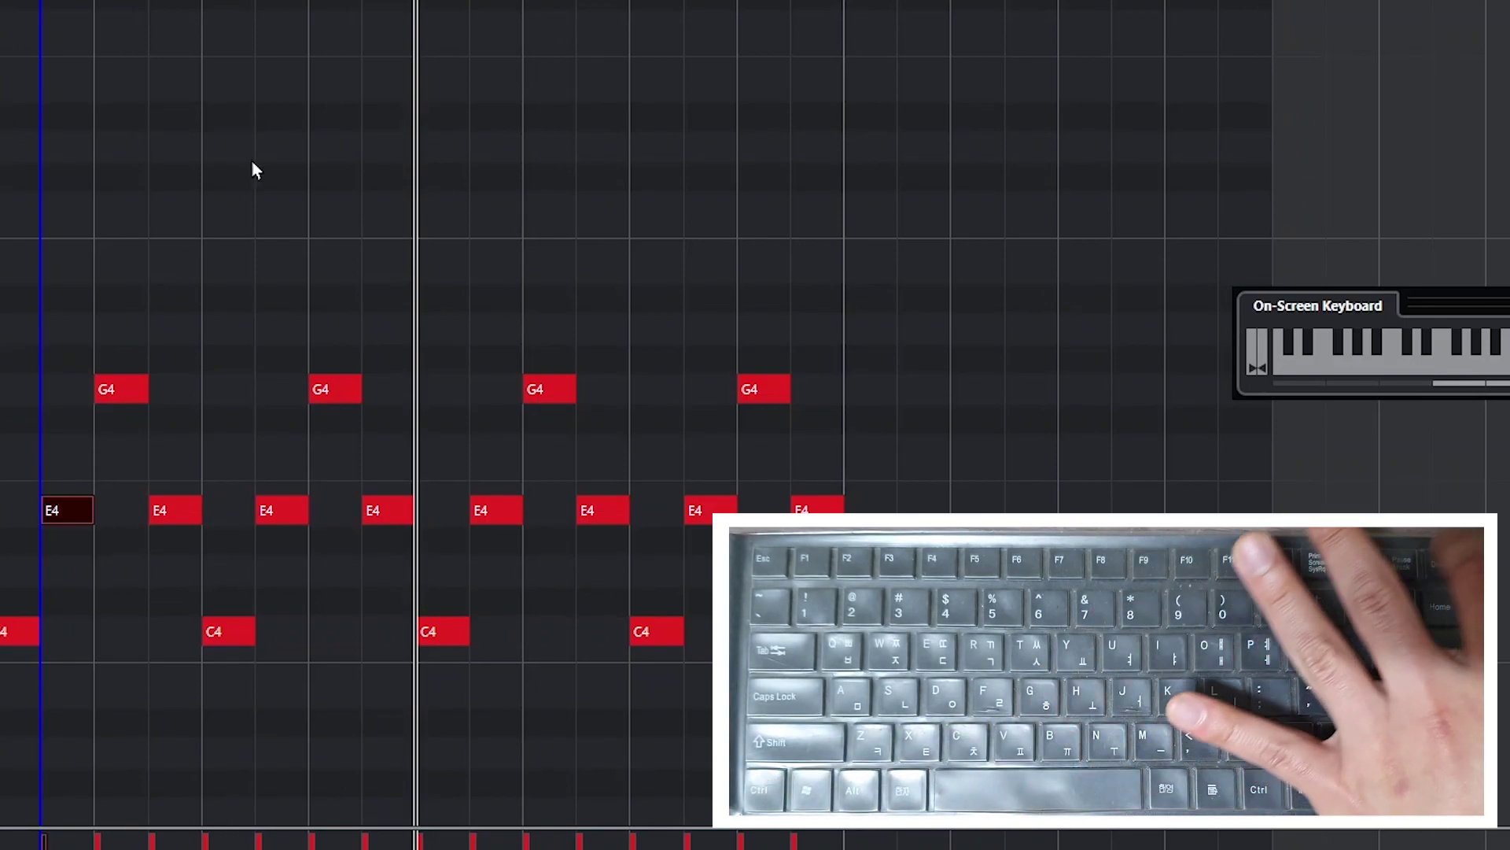
left_click(347, 37)
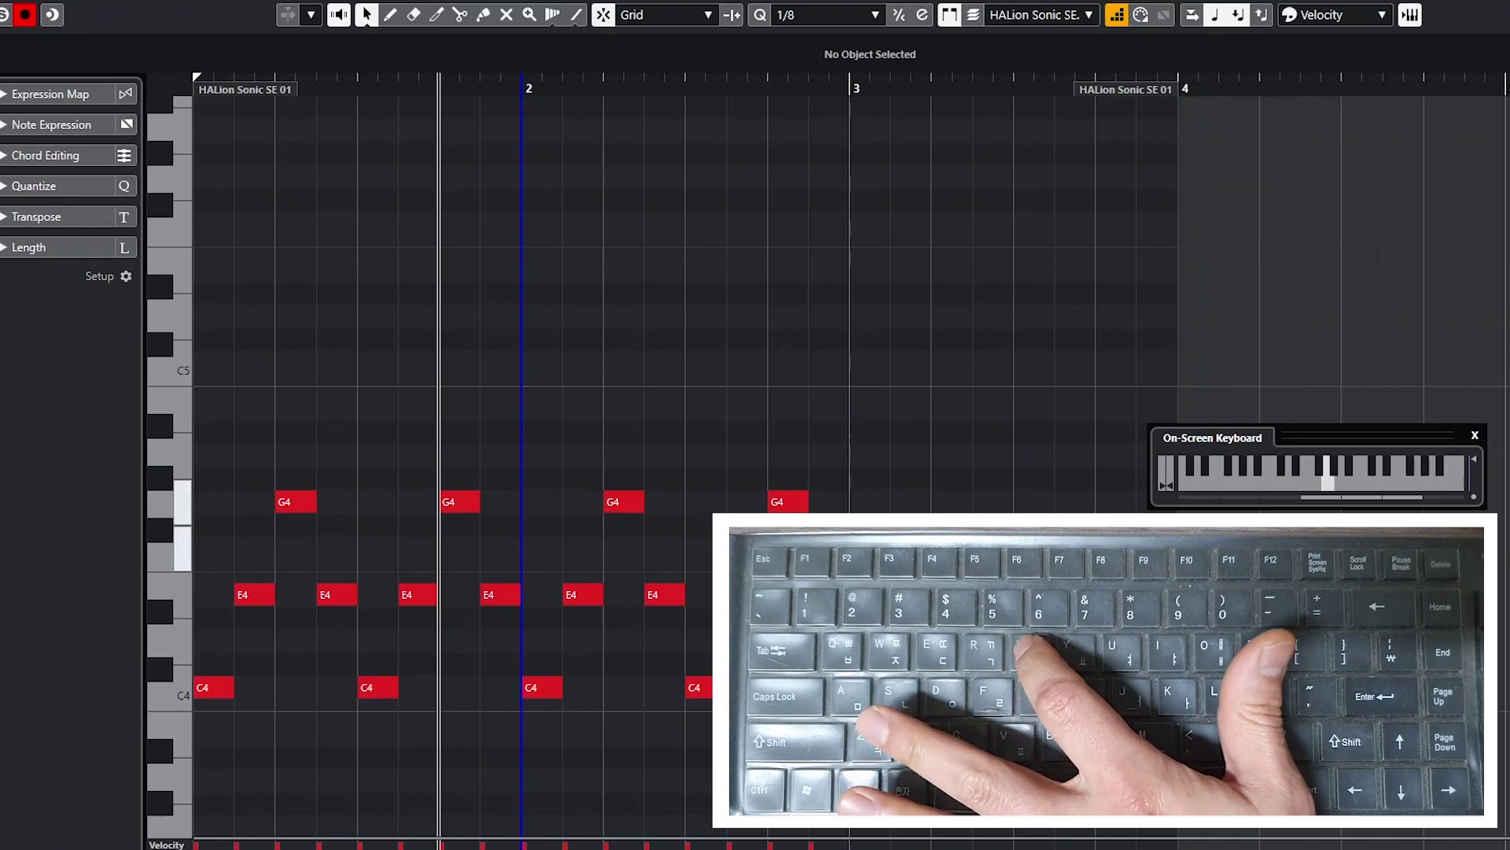
key("t")
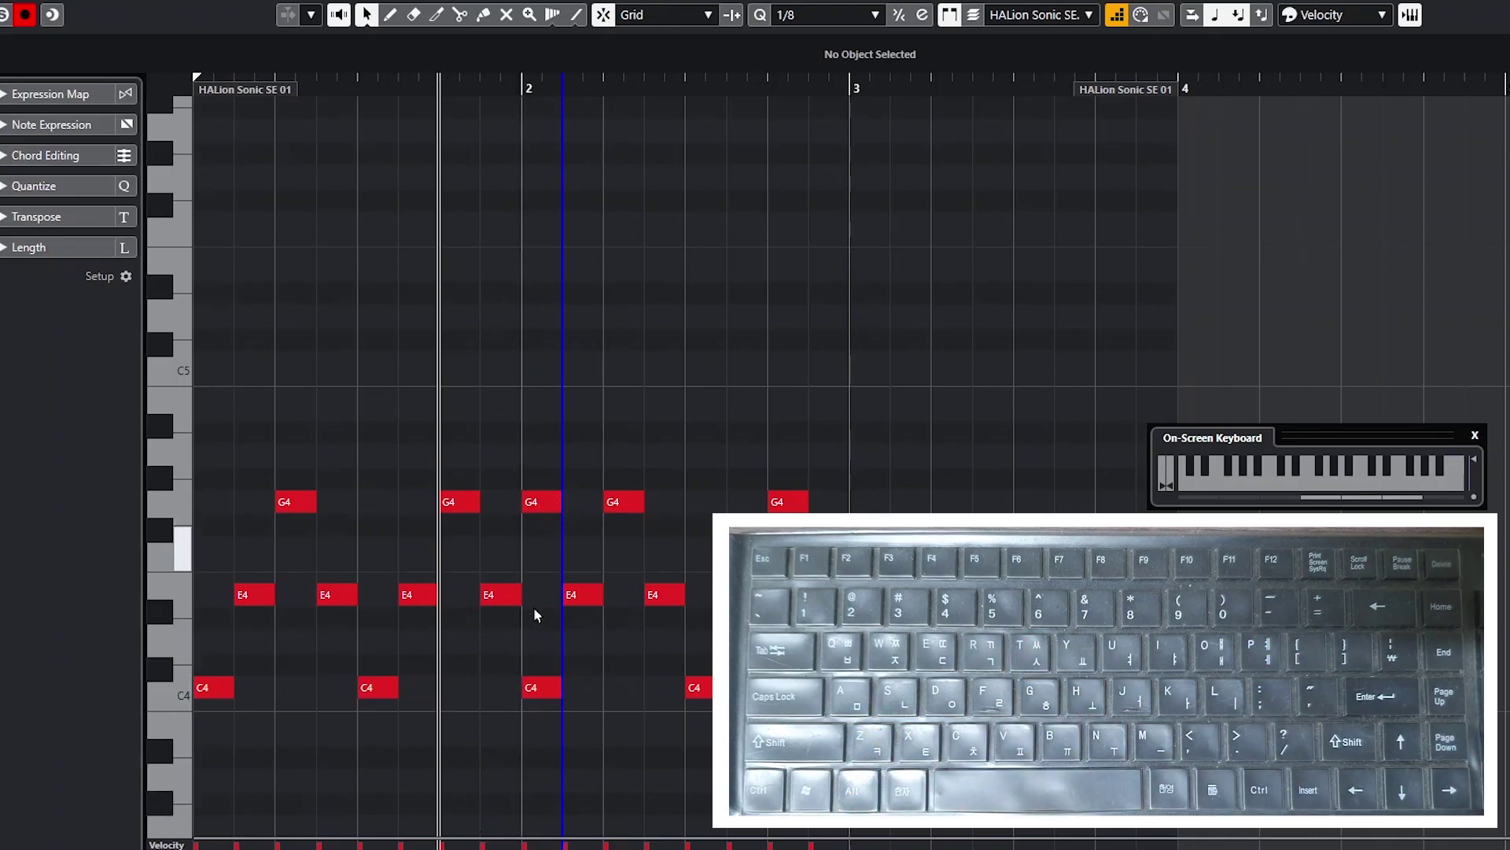
left_click(533, 501)
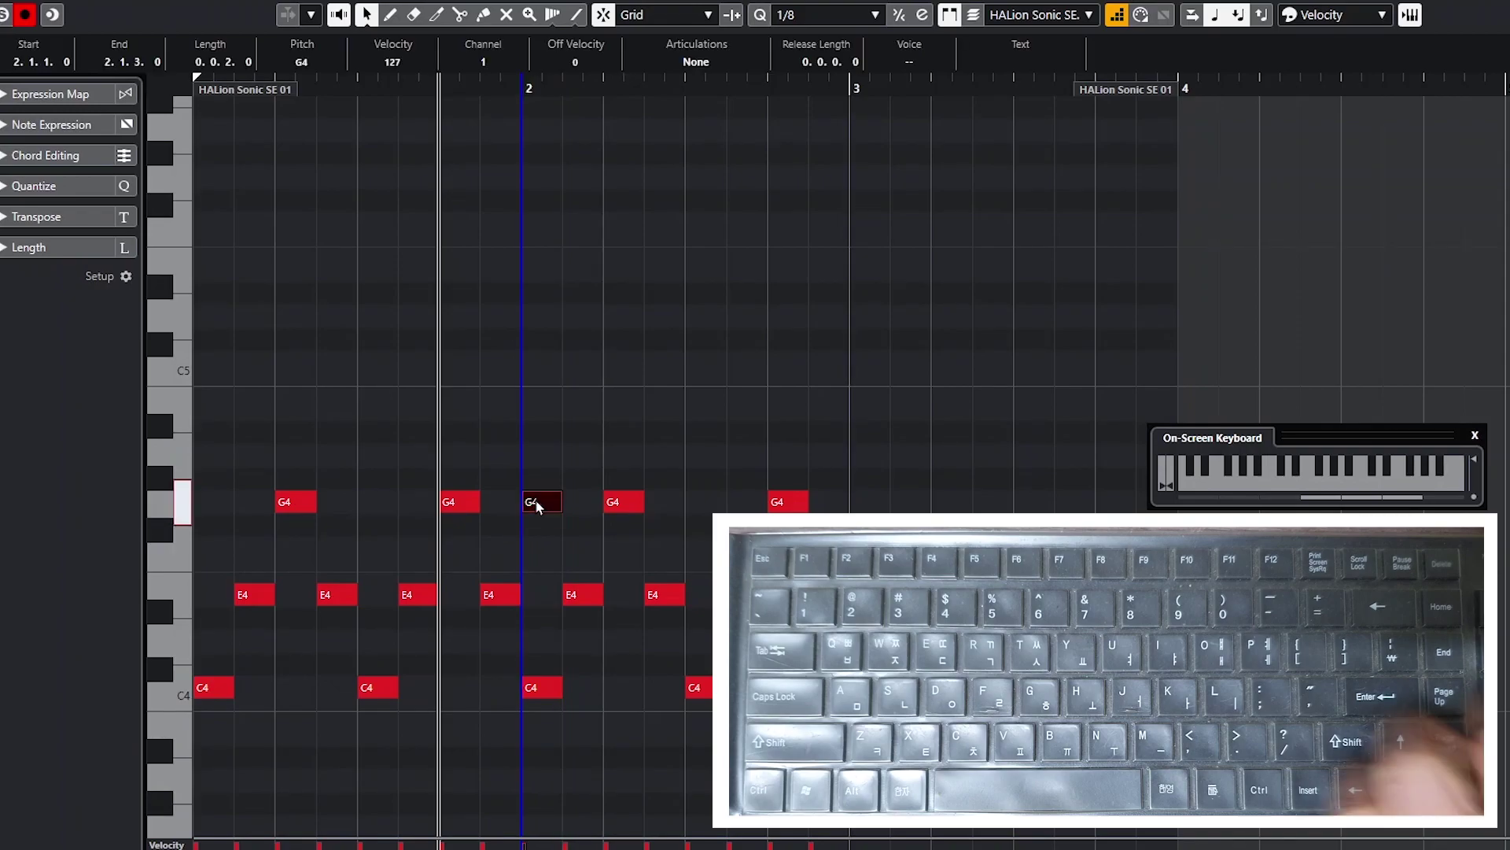
key("Delete")
Turn on Move Insert Mode and insert a G4 at the start of bar 2, pushing the following notes back.
left_click(521, 81)
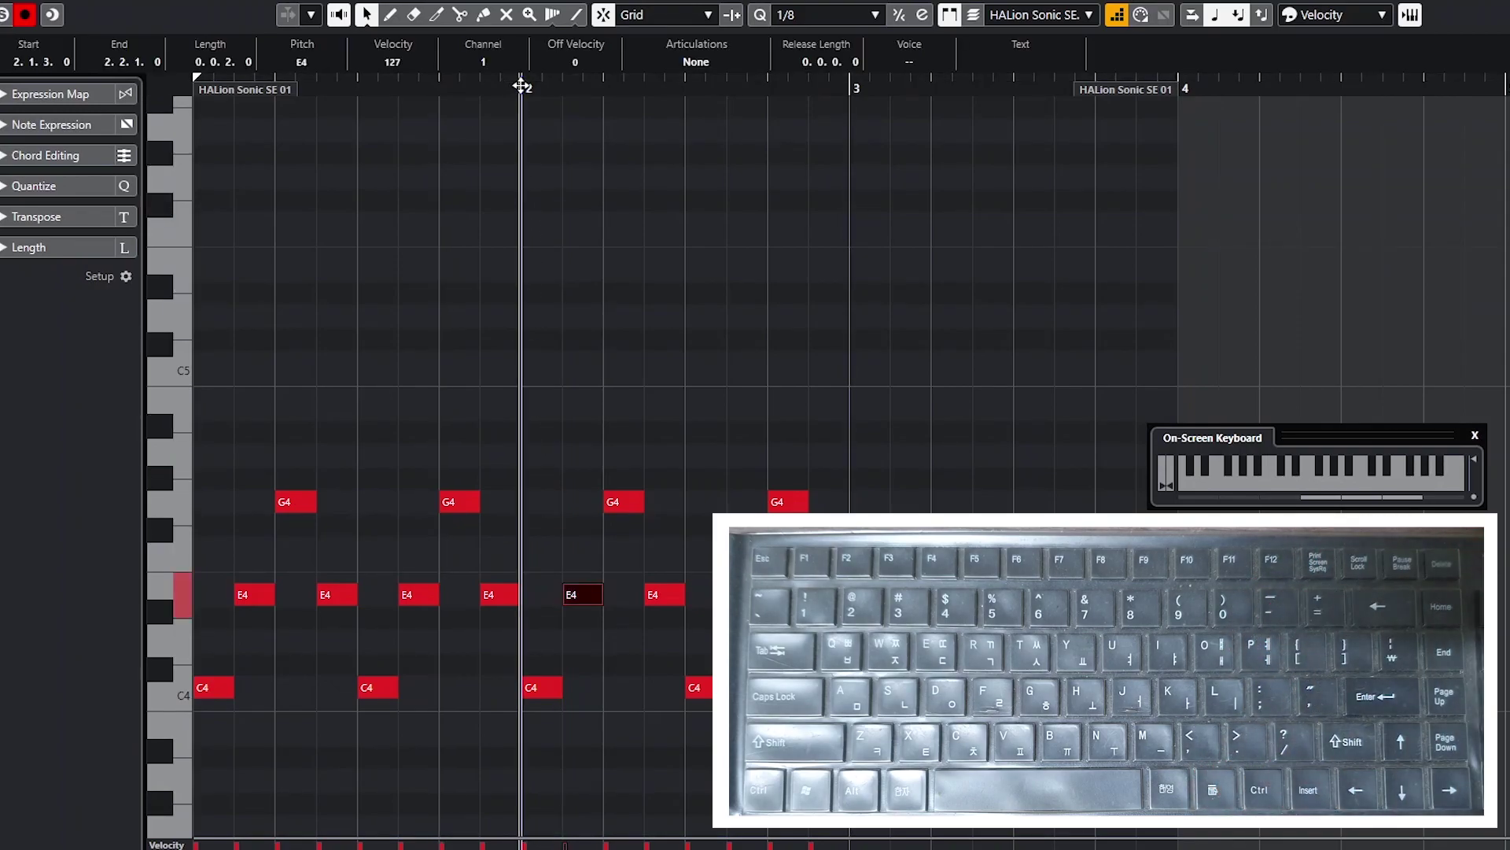
left_click(439, 79)
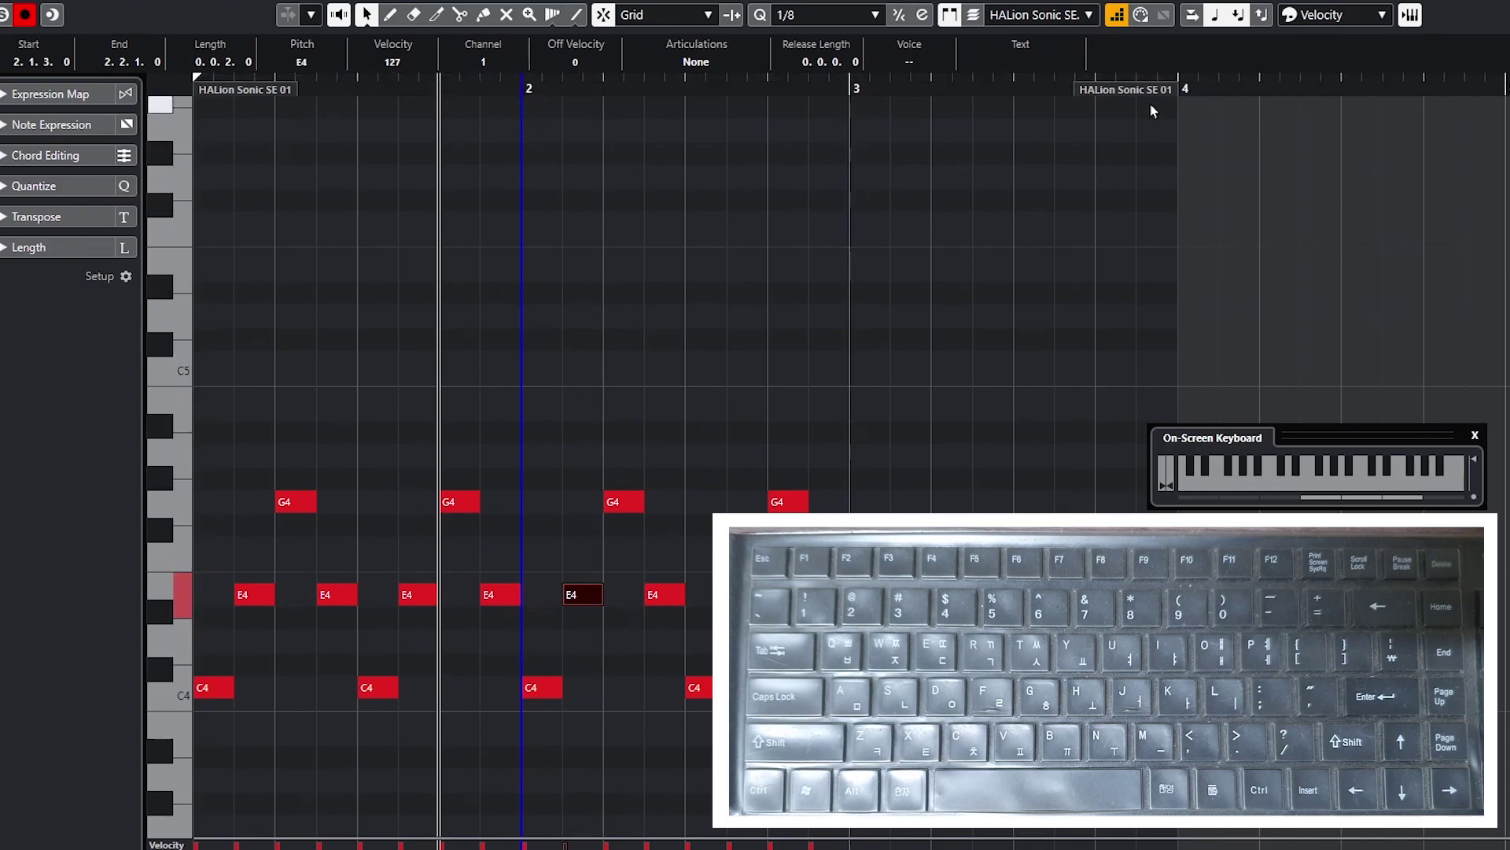
left_click(1190, 17)
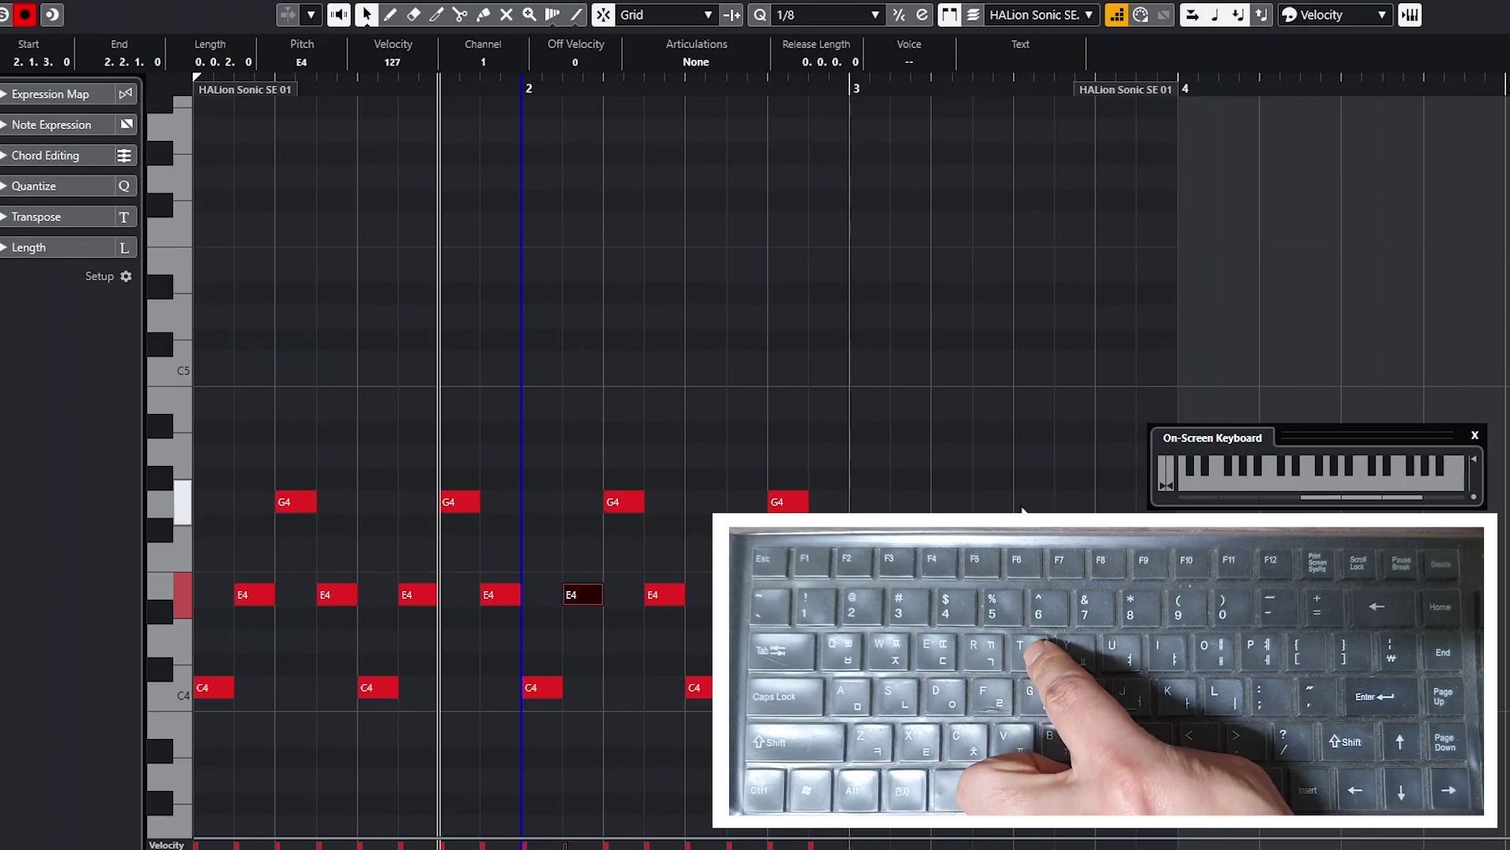
key("t")
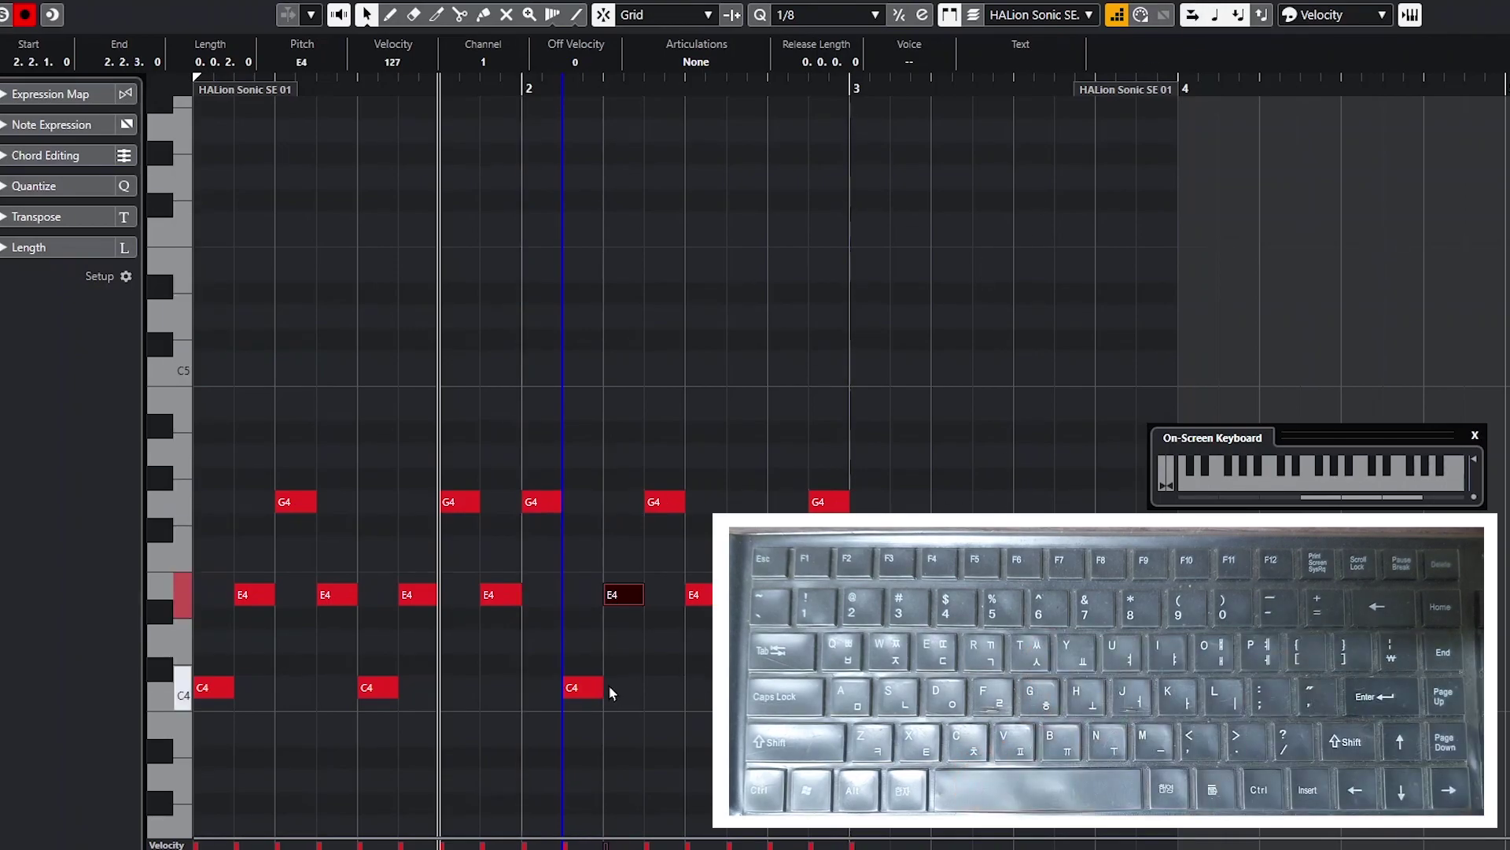
Select the inserted G4 and the notes behind it to examine how Move Insert Mode shifted them.
left_click_drag(586, 446, 932, 724)
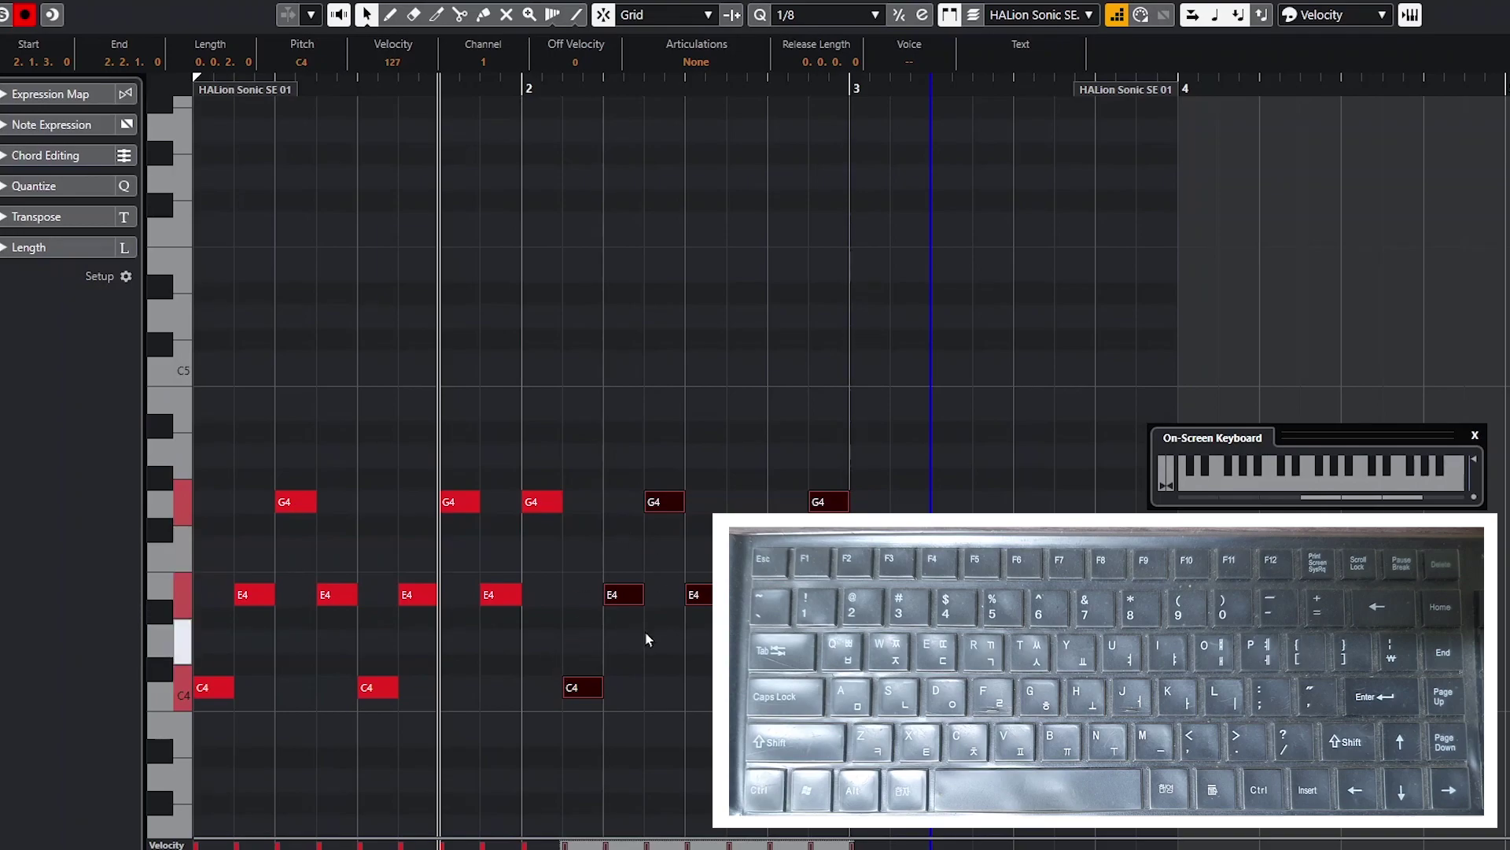
left_click(549, 507)
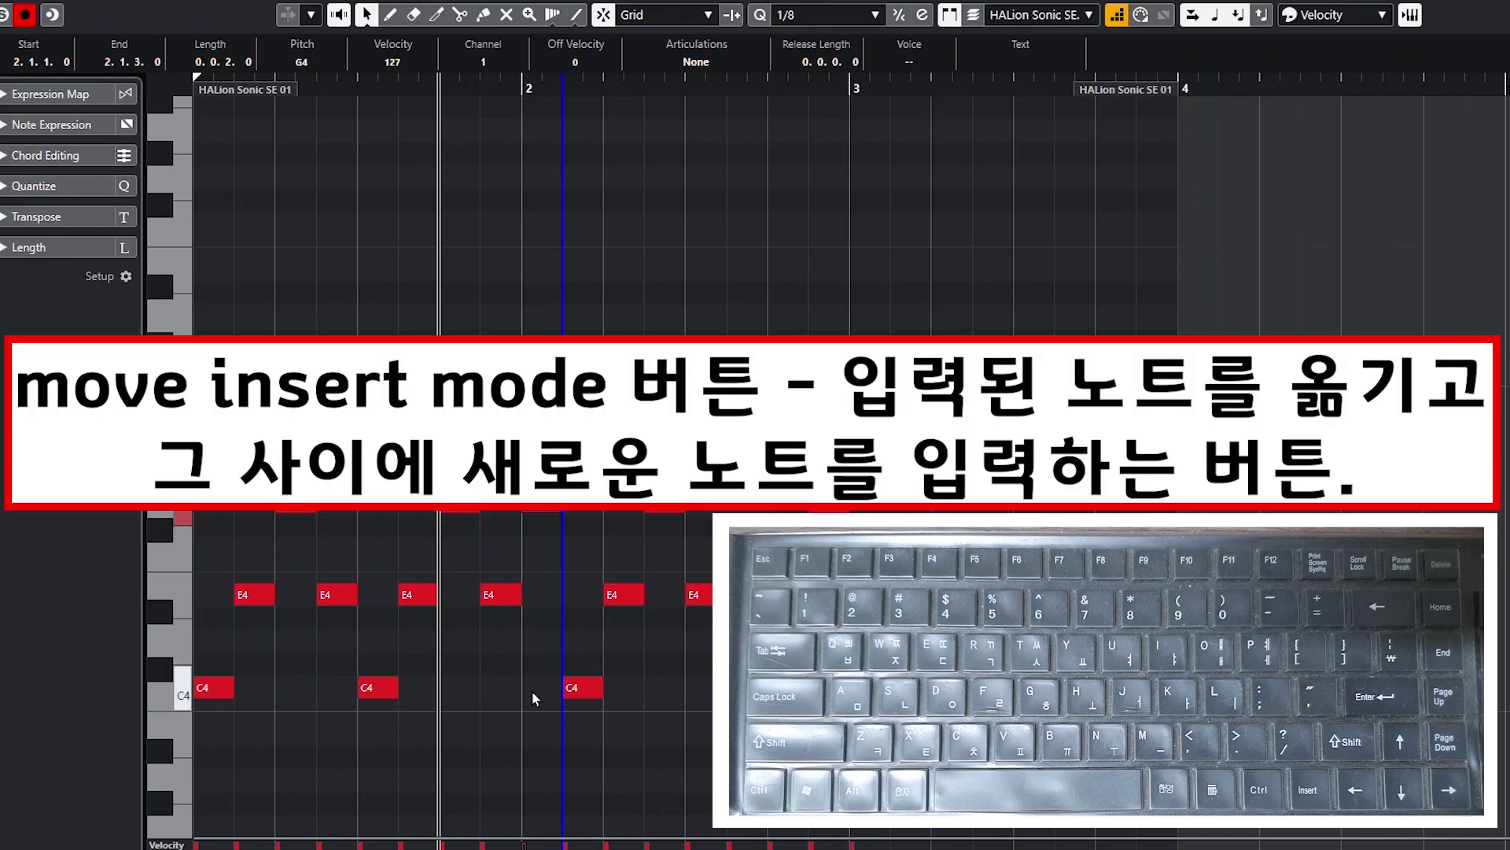
left_click(549, 564)
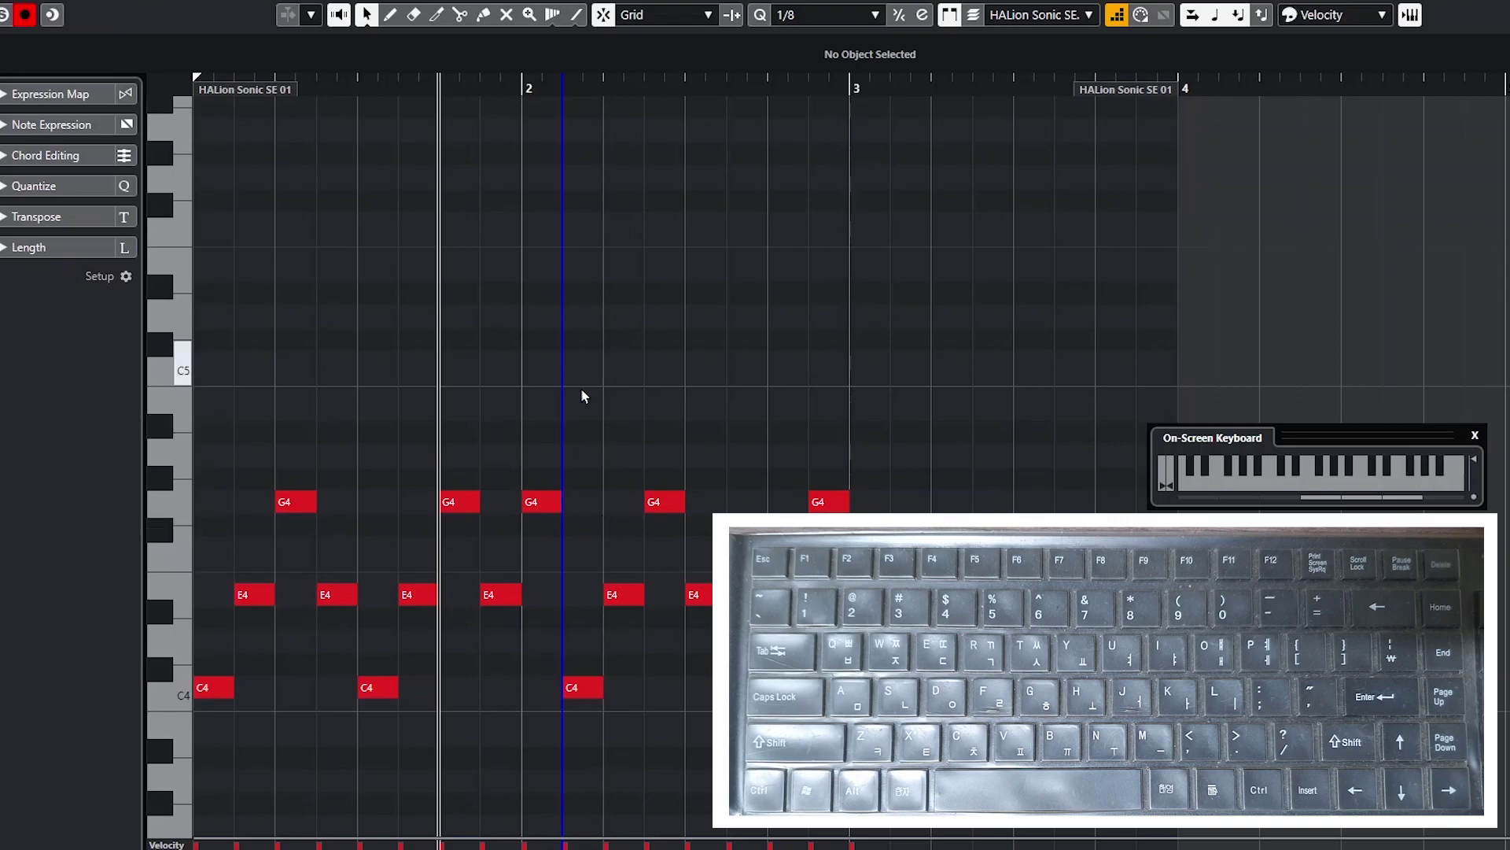
left_click_drag(587, 399, 973, 708)
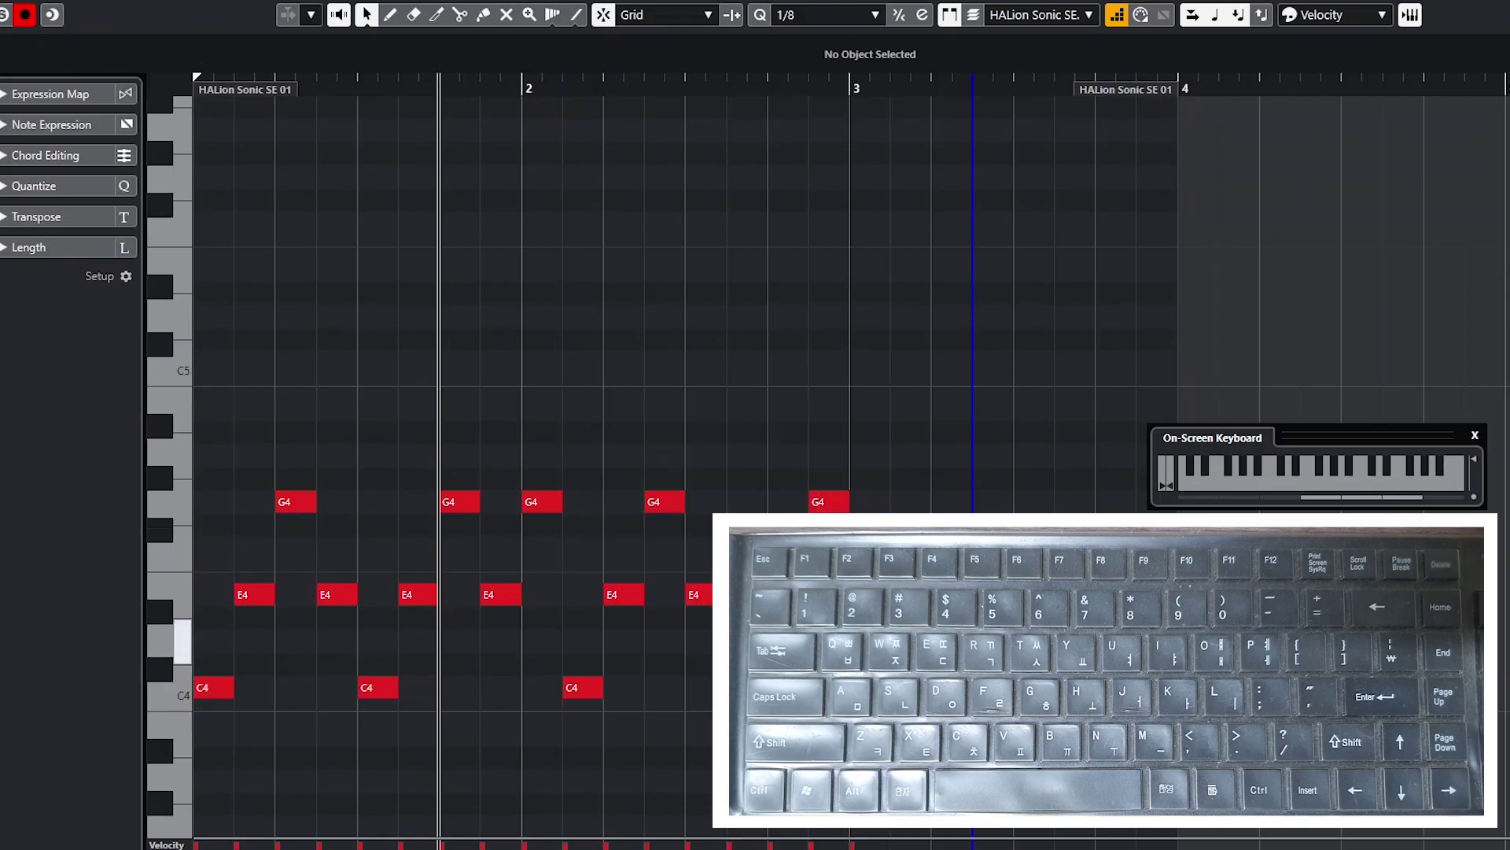
key("u")
key("e")
key("7")
key("y")
key("e")
key("t")
key("e")
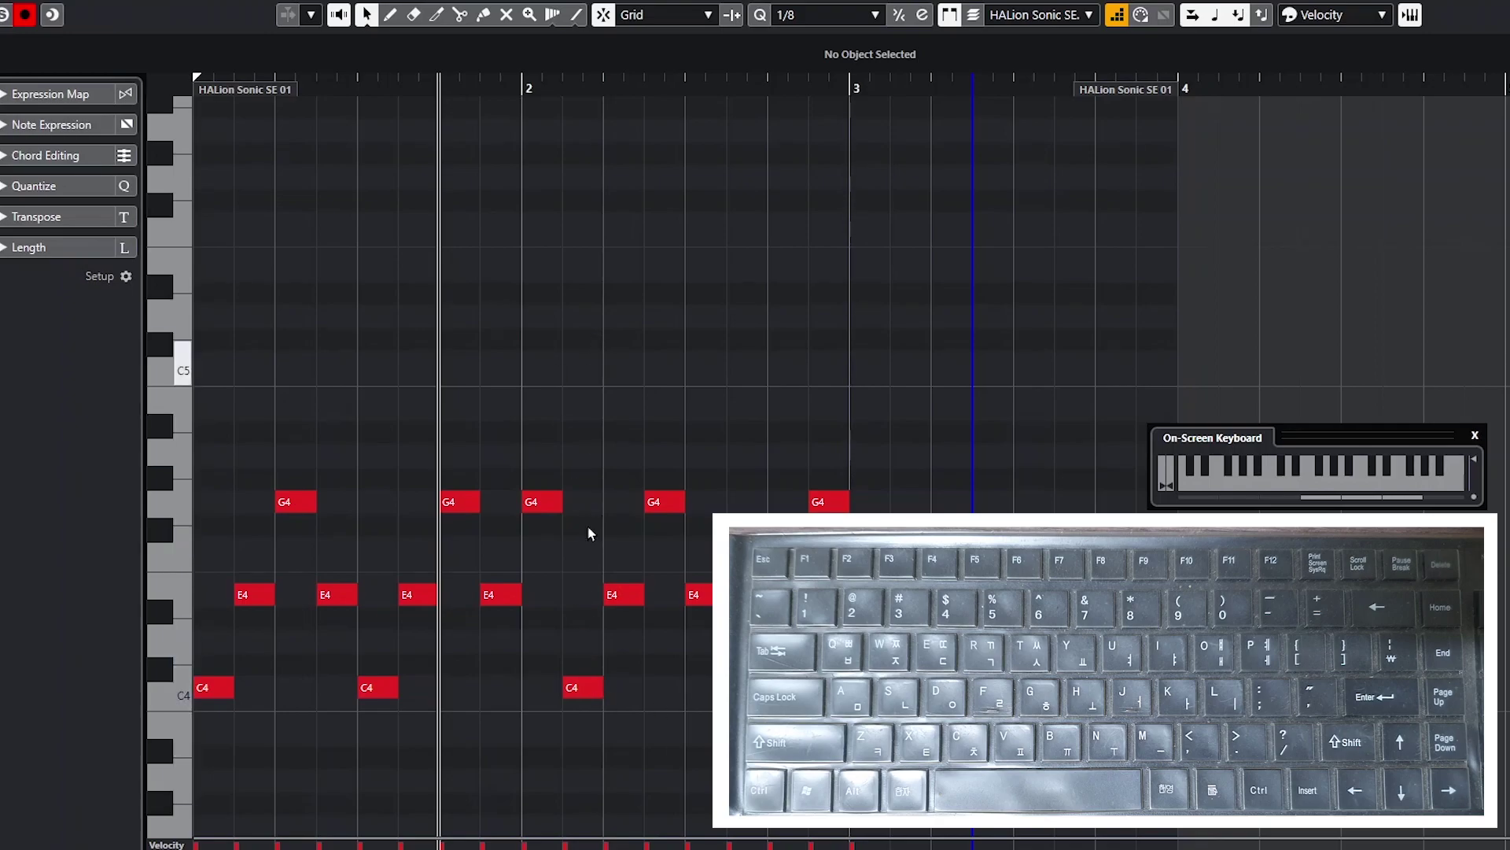
left_click_drag(579, 422, 1114, 719)
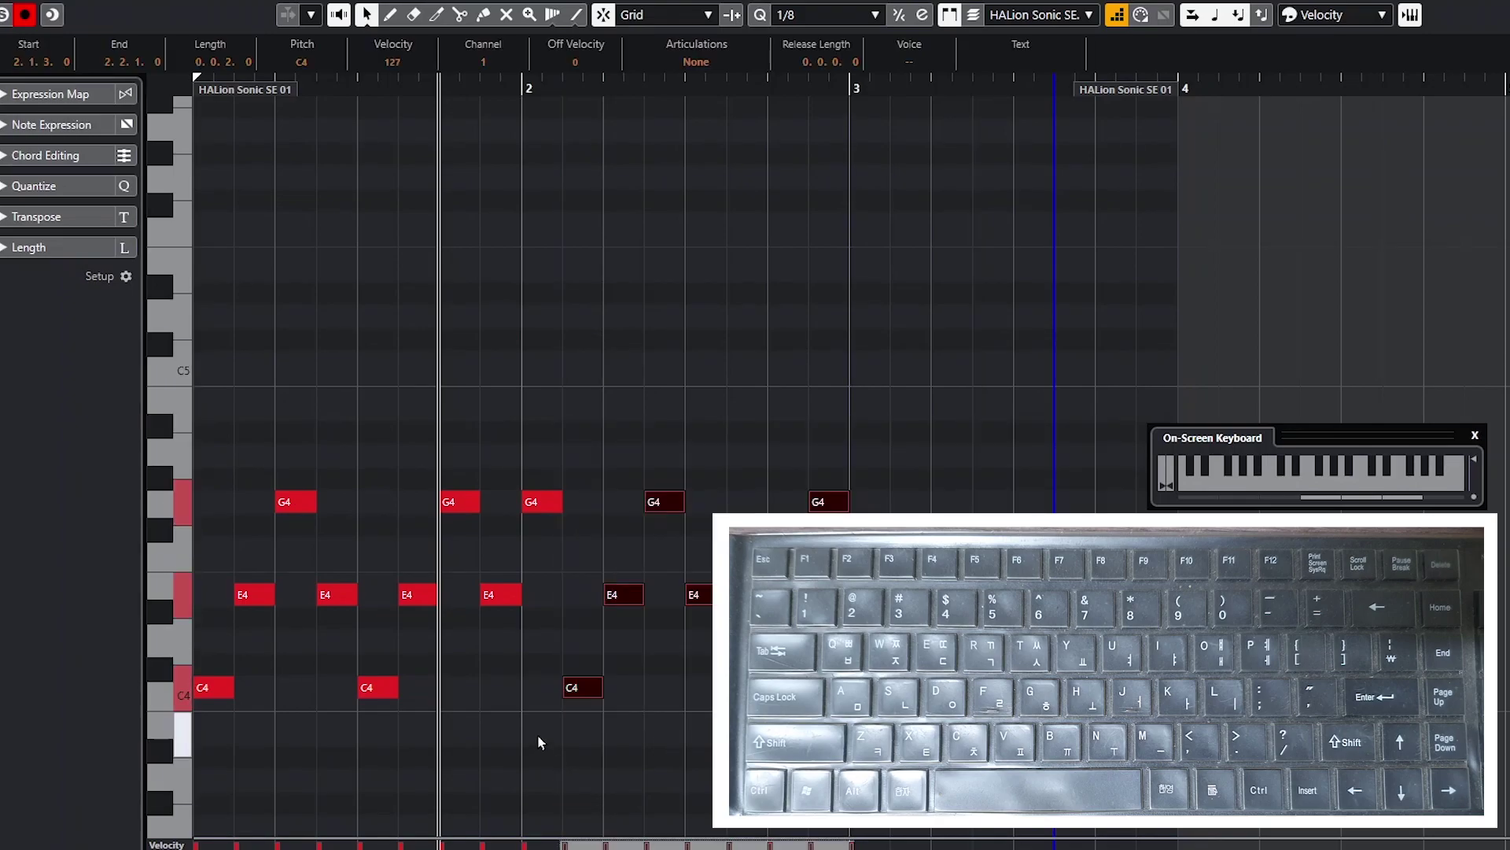
mouse_move(583, 689)
left_mouse_down()
mouse_move(624, 689)
mouse_move(593, 687)
left_mouse_up()
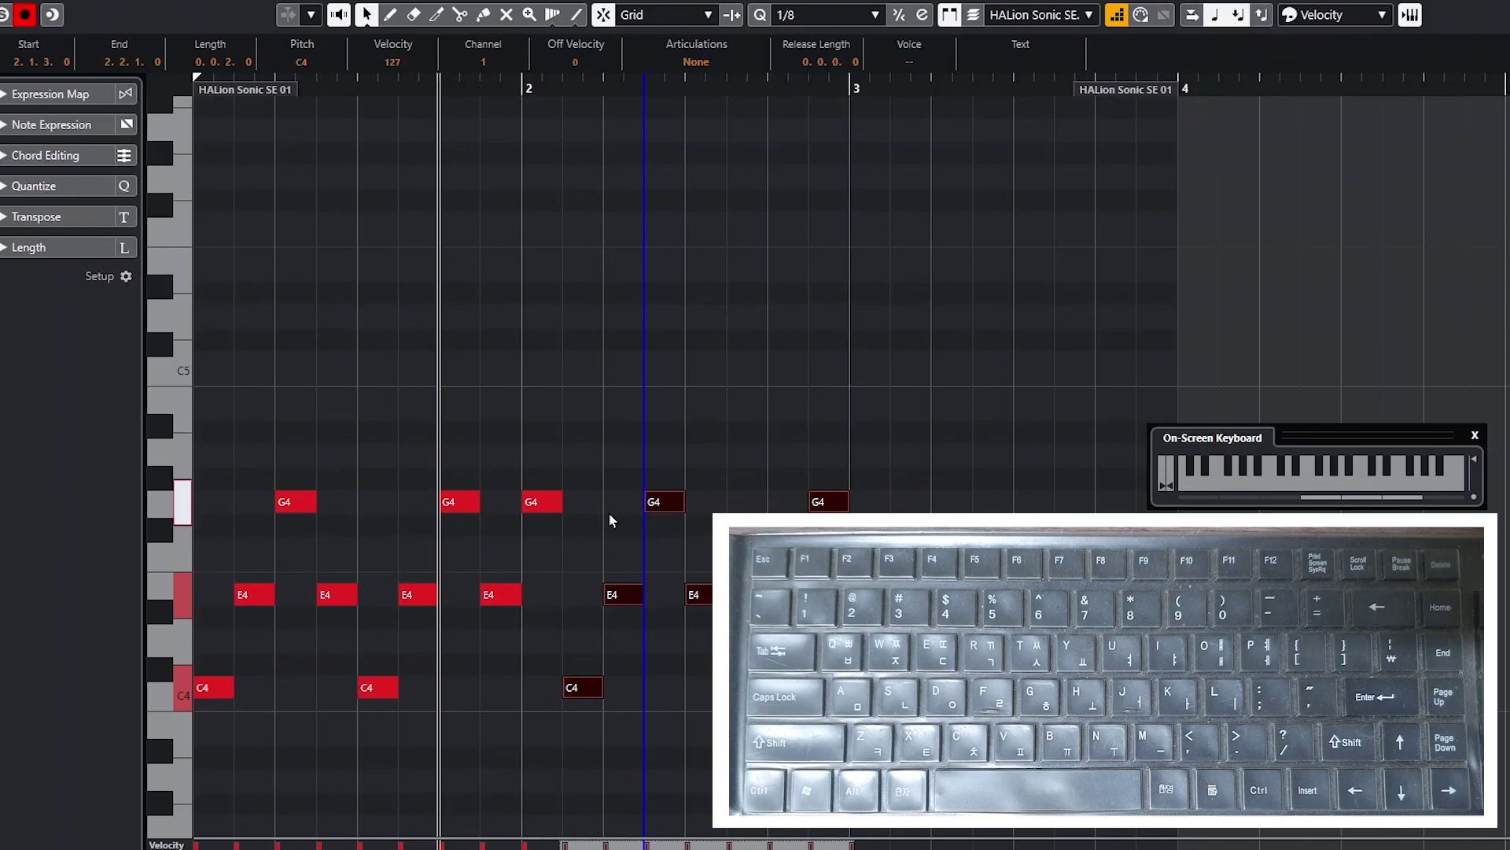
Delete the inserted G4 and move the notes after it back by an eighth note to the start of bar 2.
left_click(545, 503)
key("Delete")
left_click_drag(573, 354, 582, 696)
key("space")
key("ctrl+Left")
With Record Pitch off, step in seventeen C3 eighth notes from the second eighth of bar 2, and delete the run.
left_click(571, 468)
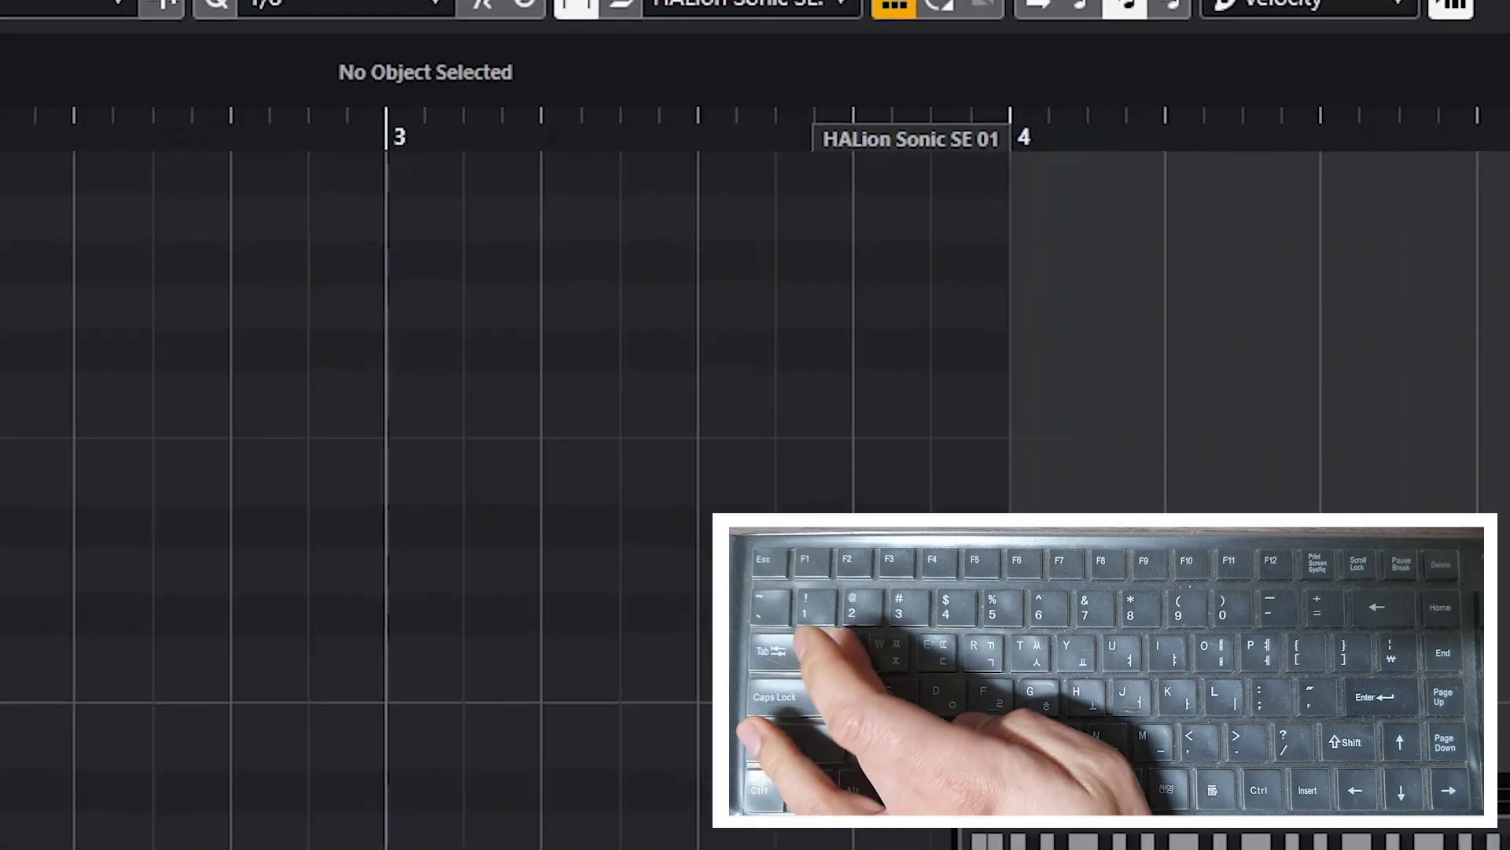
scroll(684, 338, "down", 4)
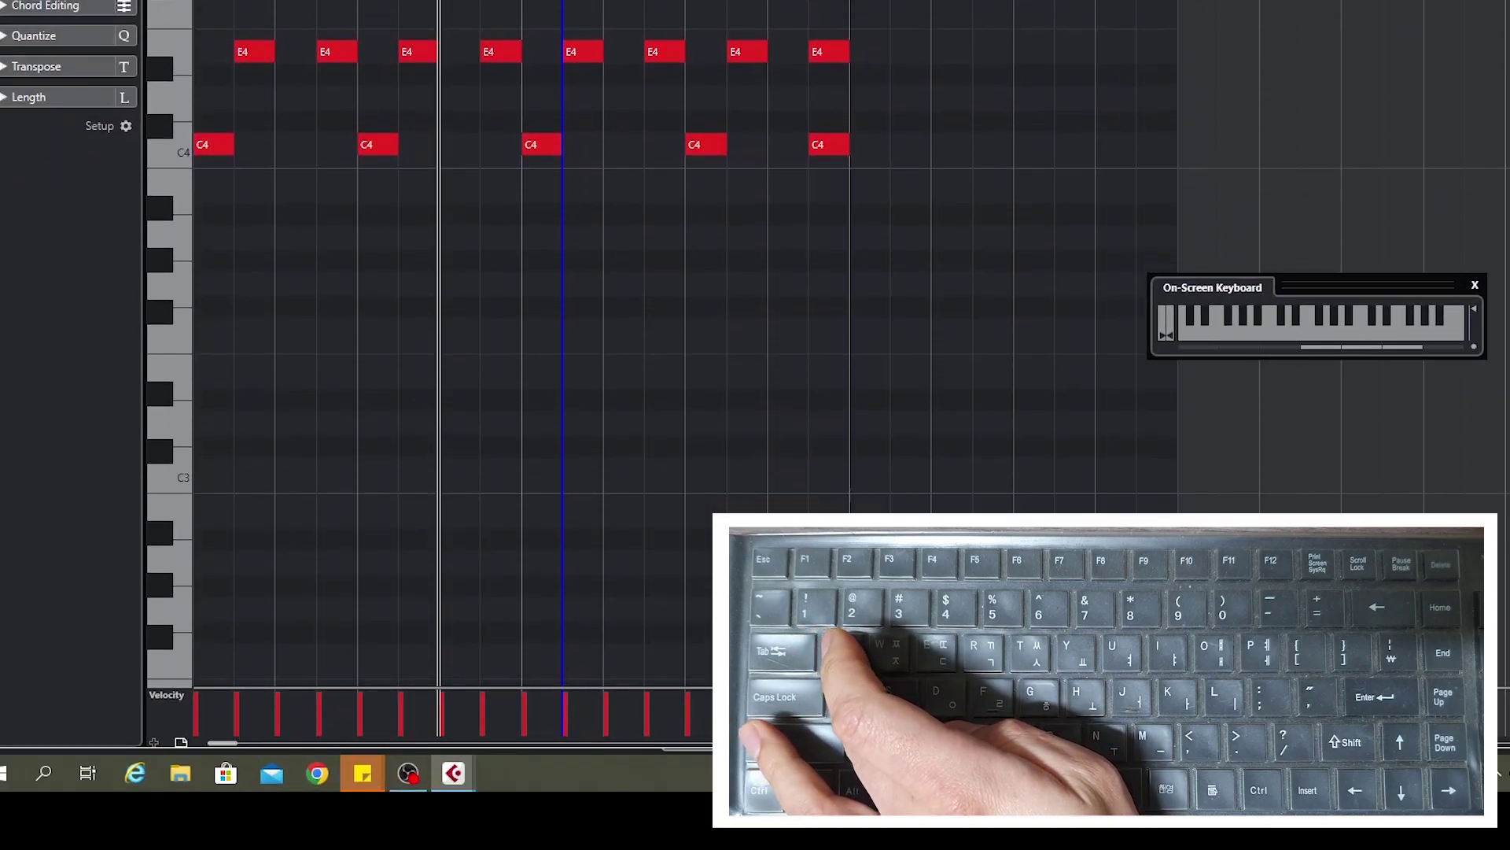
key("q")
key("q")
key("q")
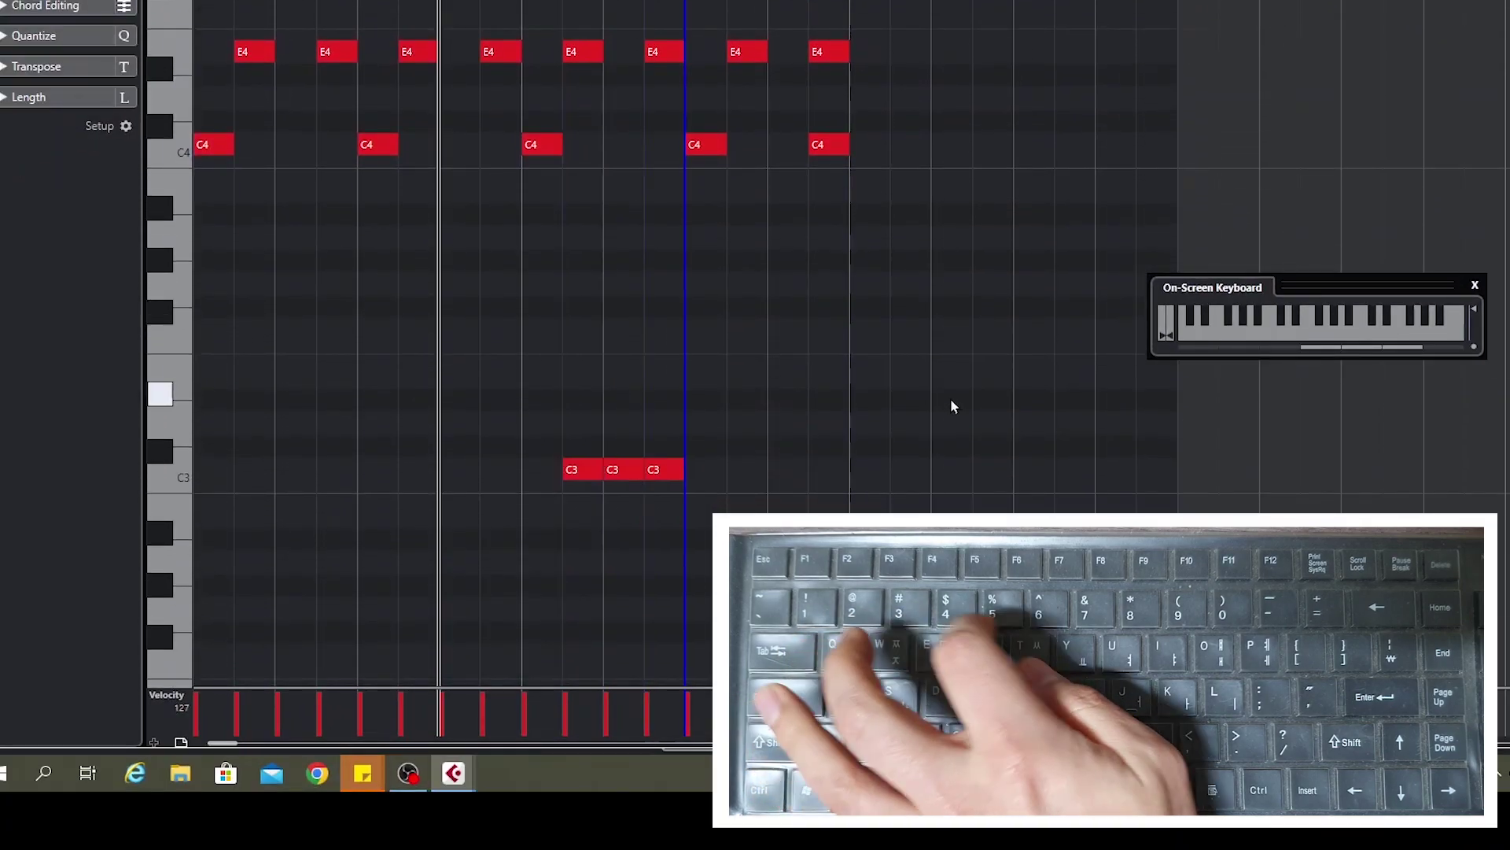
key("q")
key("q")
key("q")
key("q")
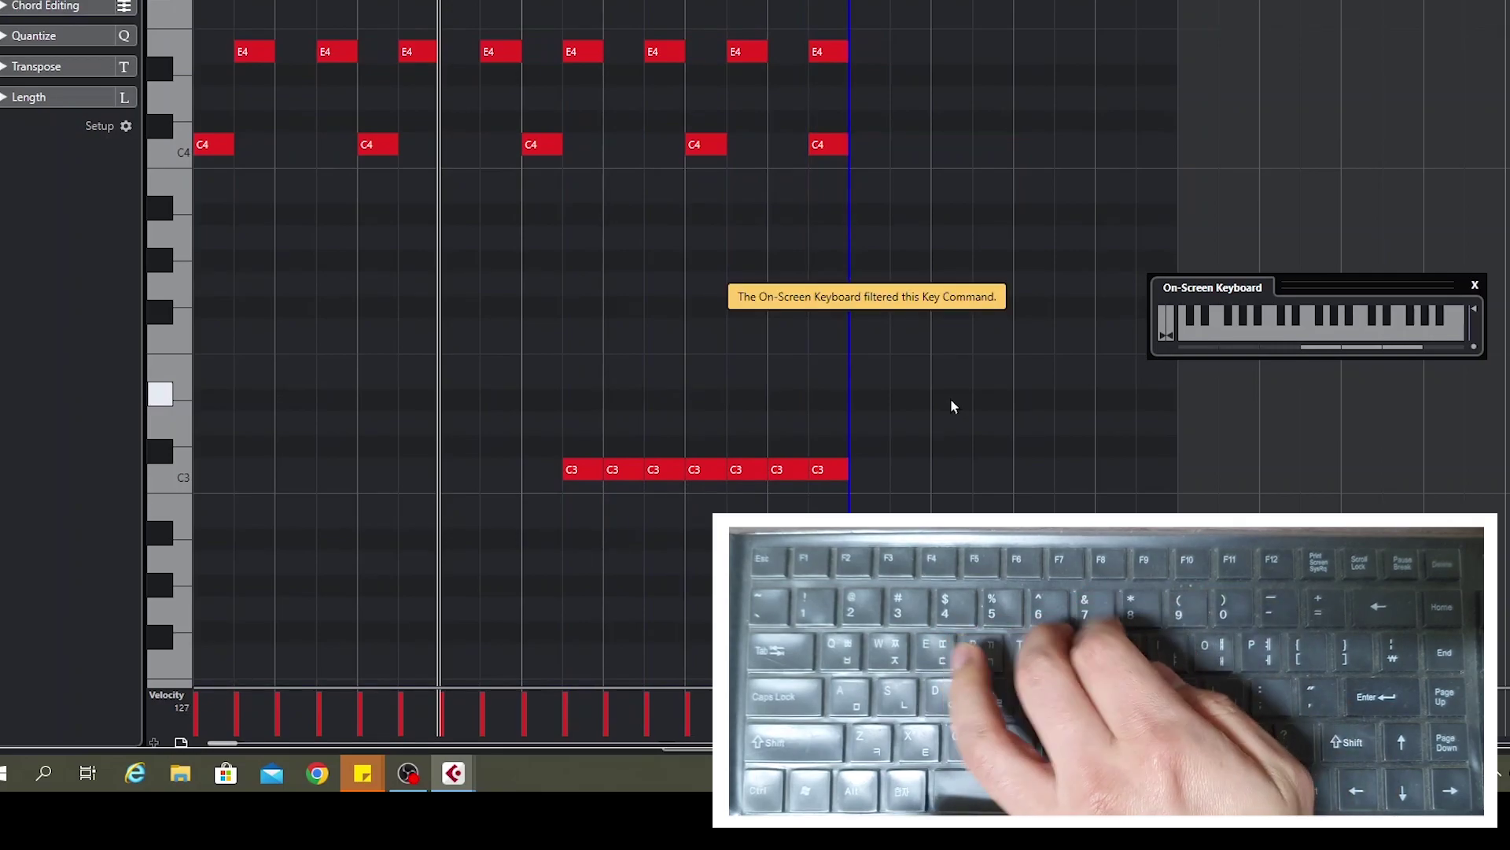
key("q")
key("q")
key("q")
key("q")
key("q")
key("q")
key("q")
key("q")
key("q")
key("q")
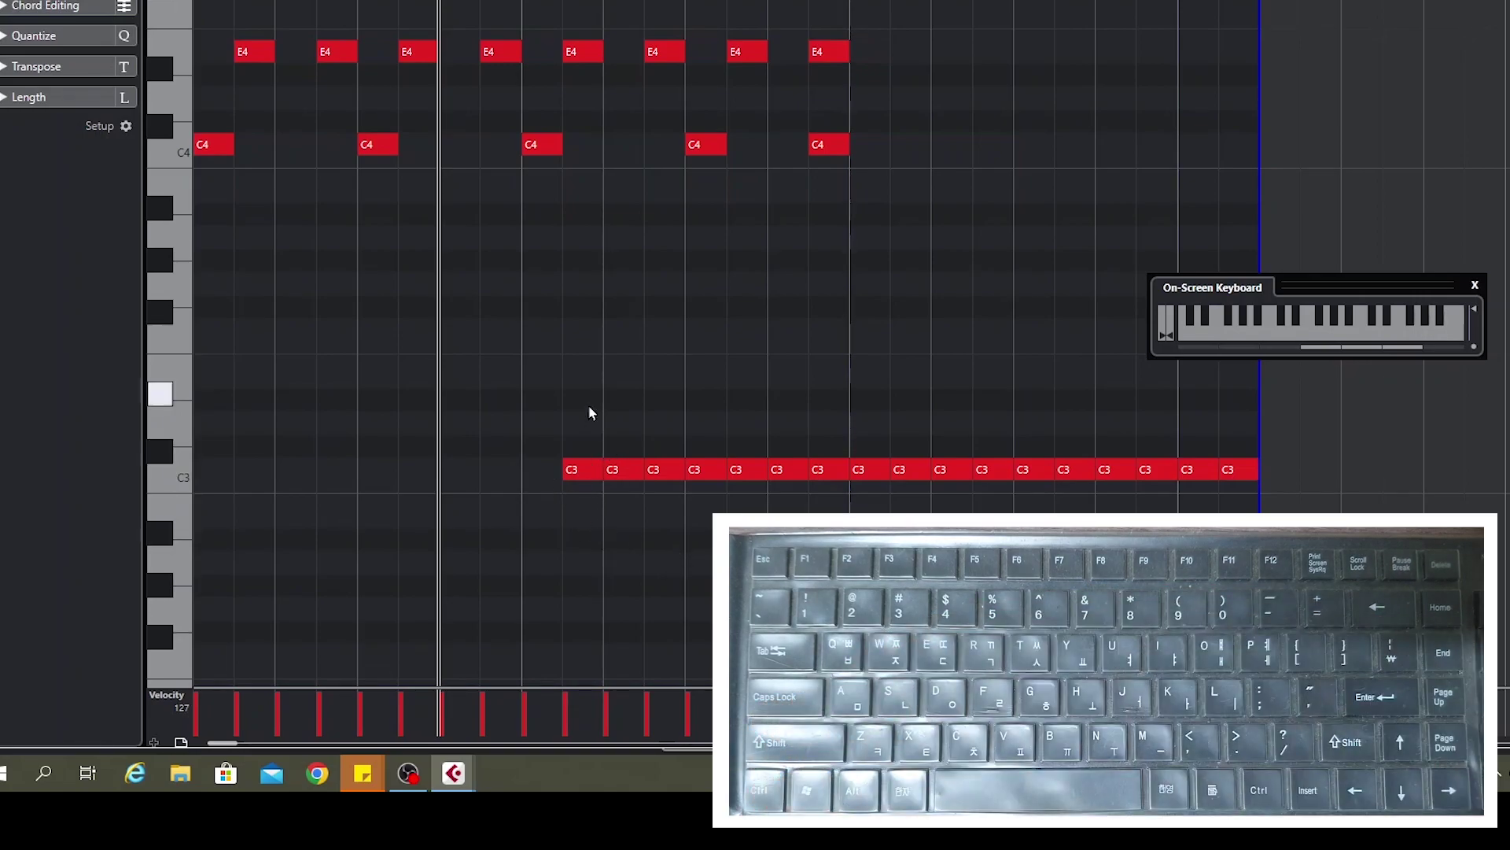
left_click_drag(579, 406, 1261, 527)
key("Delete")
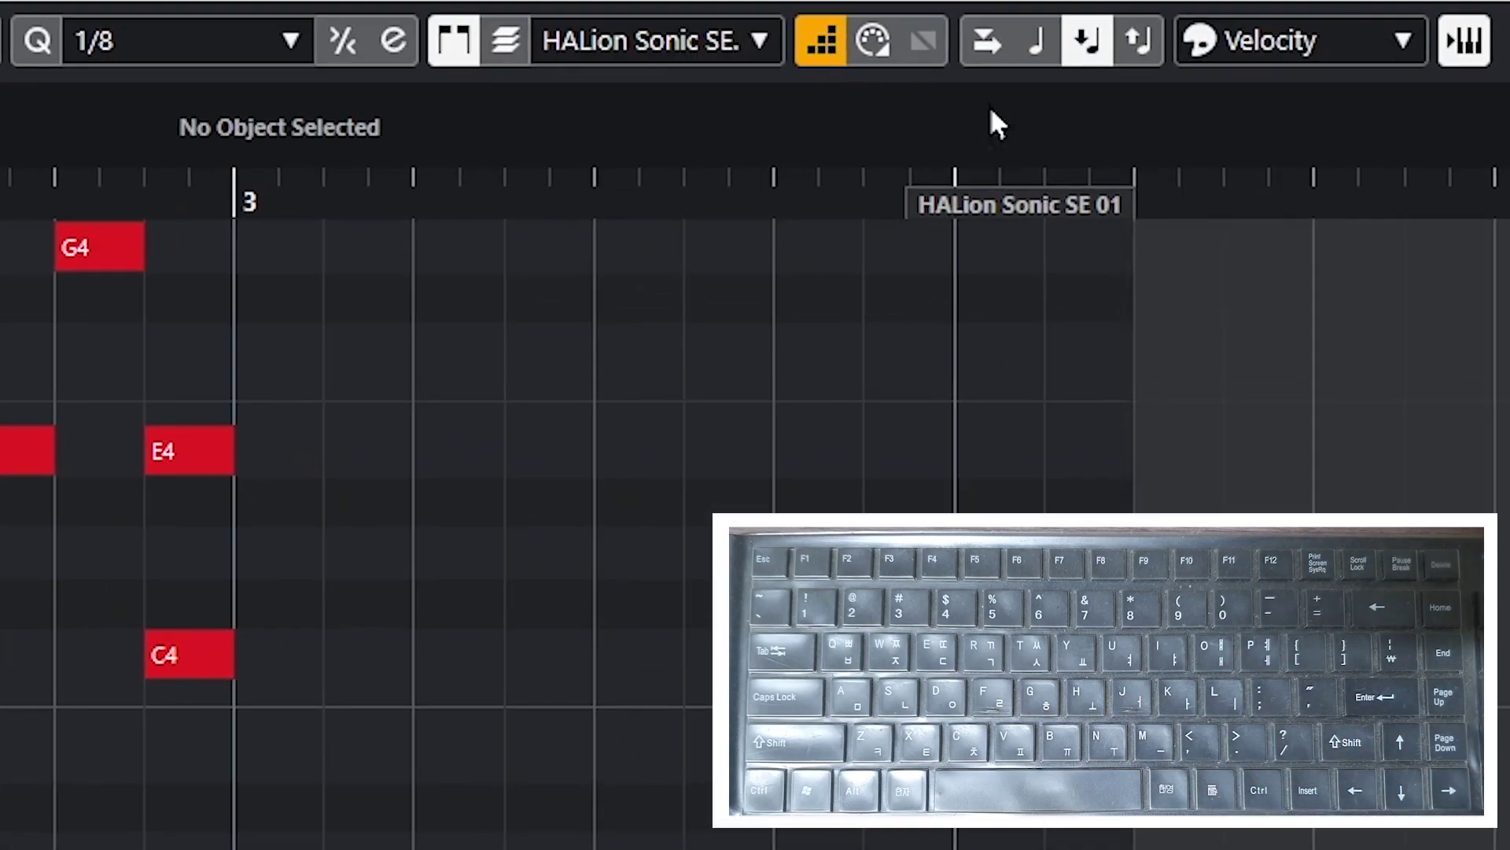
With Record Pitch on, step in C4, D4, E4, F#4, G#4 and A#4 as eighth notes from beat 2 of bar 2.
key("q")
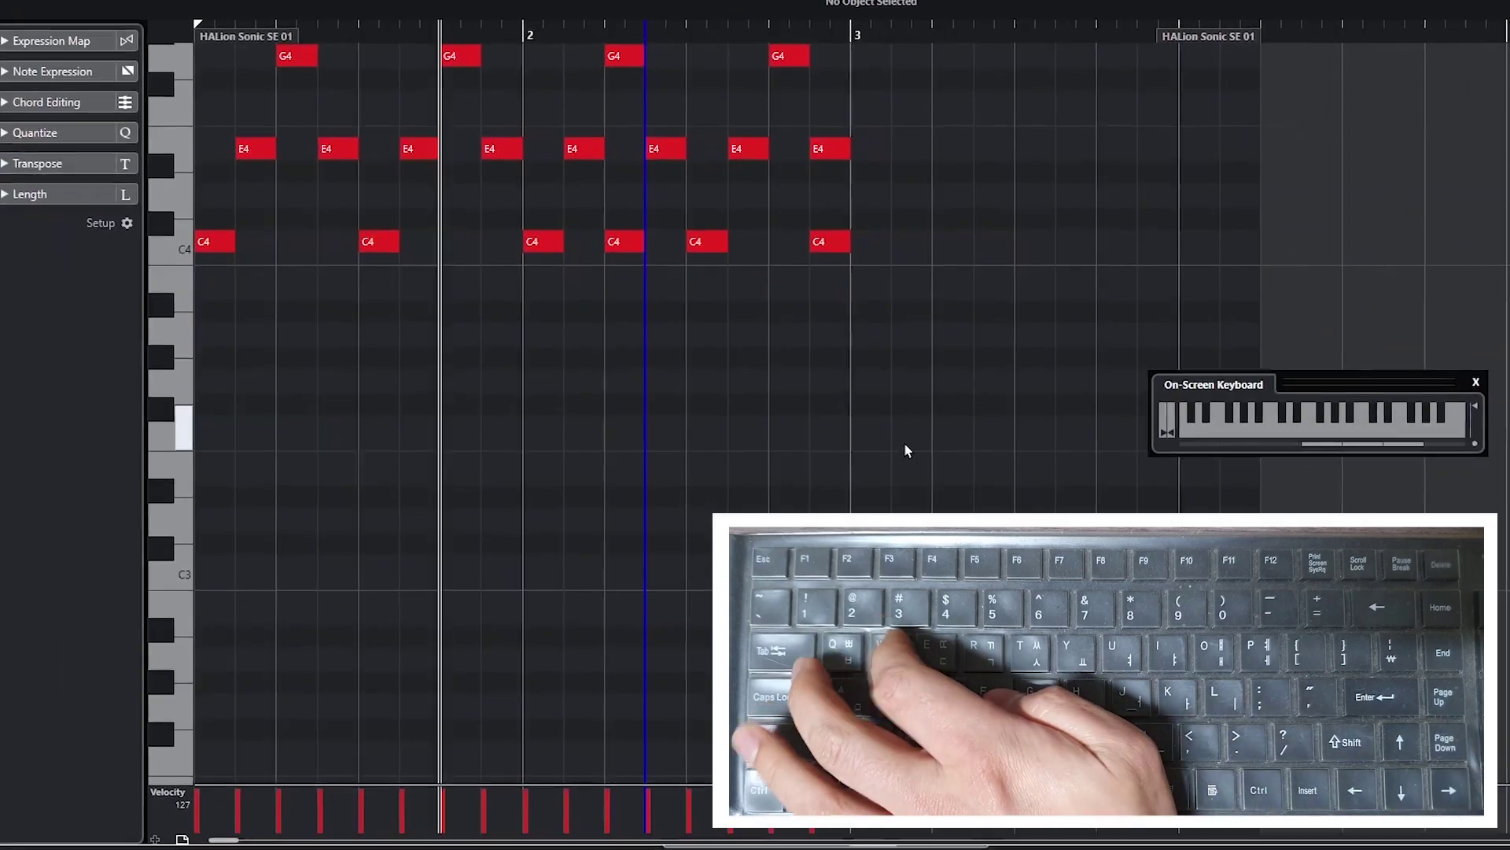
key("w")
key("e")
key("5")
key("t")
key("4")
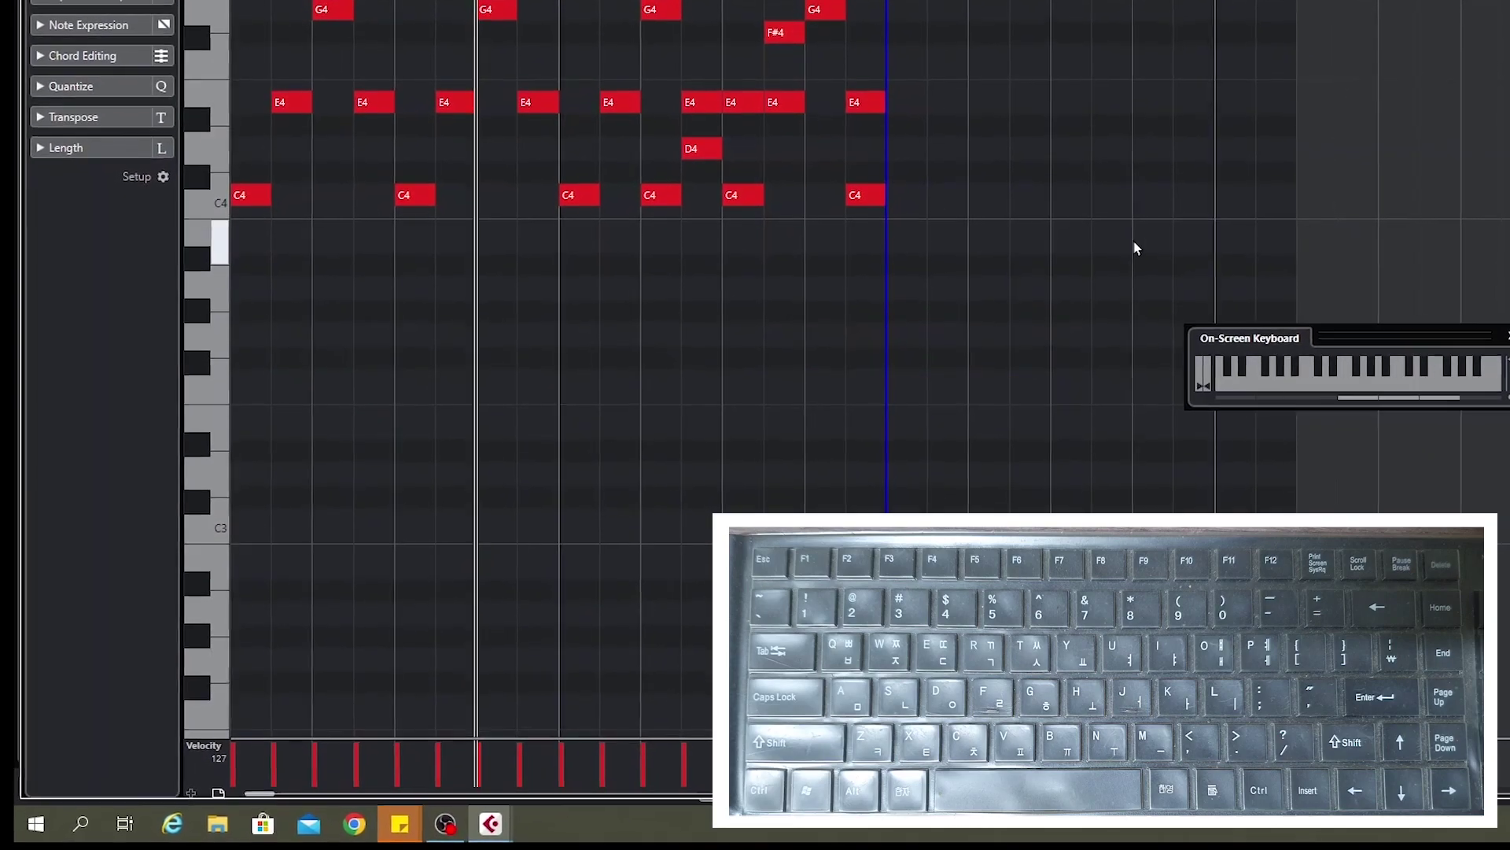
Select all notes in the part and delete them.
scroll(1064, 233, "up", 4)
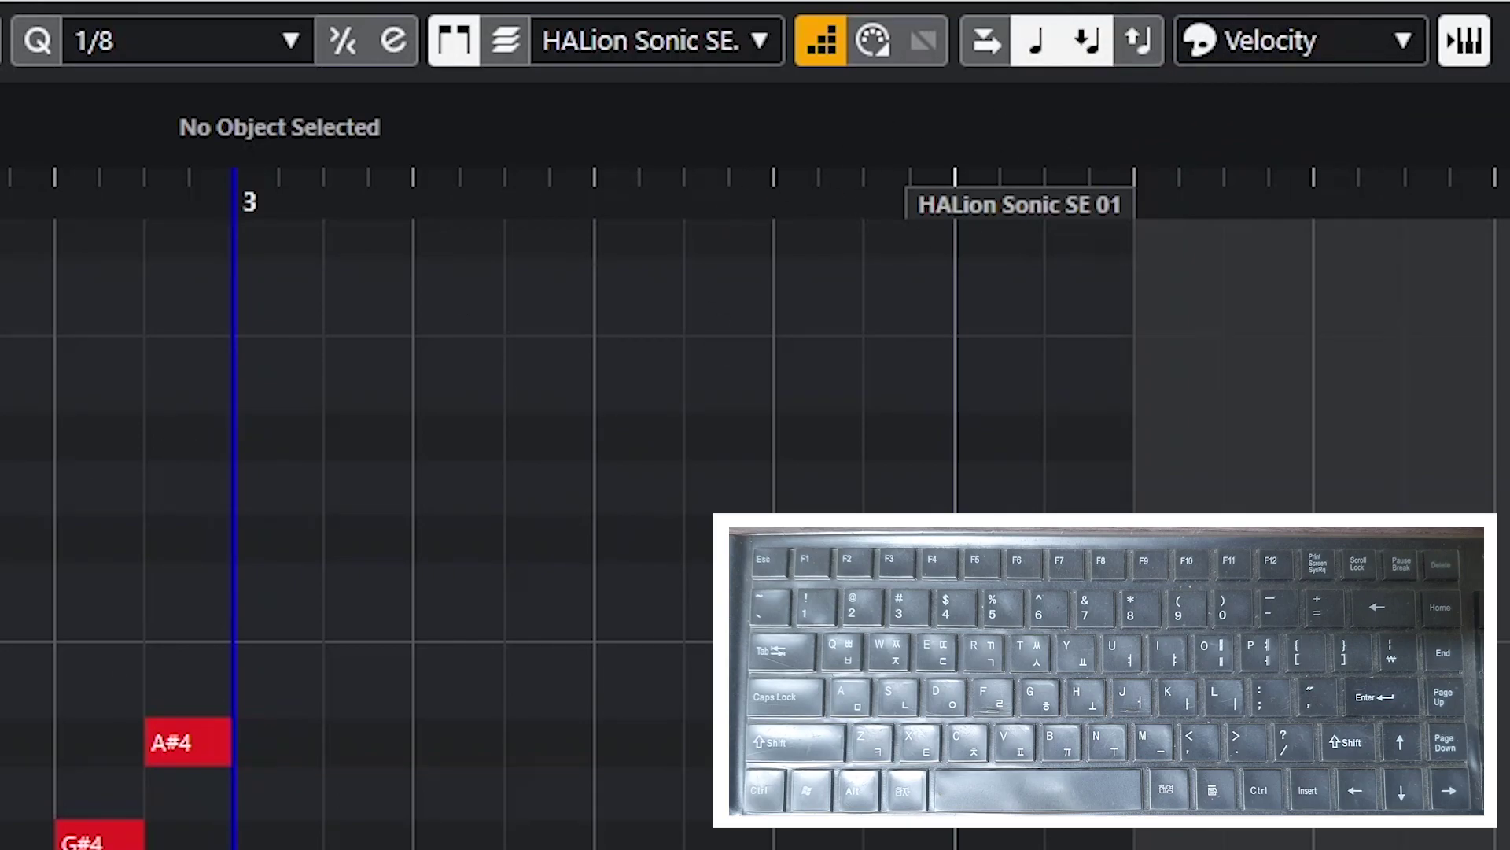
left_click_drag(433, 643, 4, 846)
key("Delete")
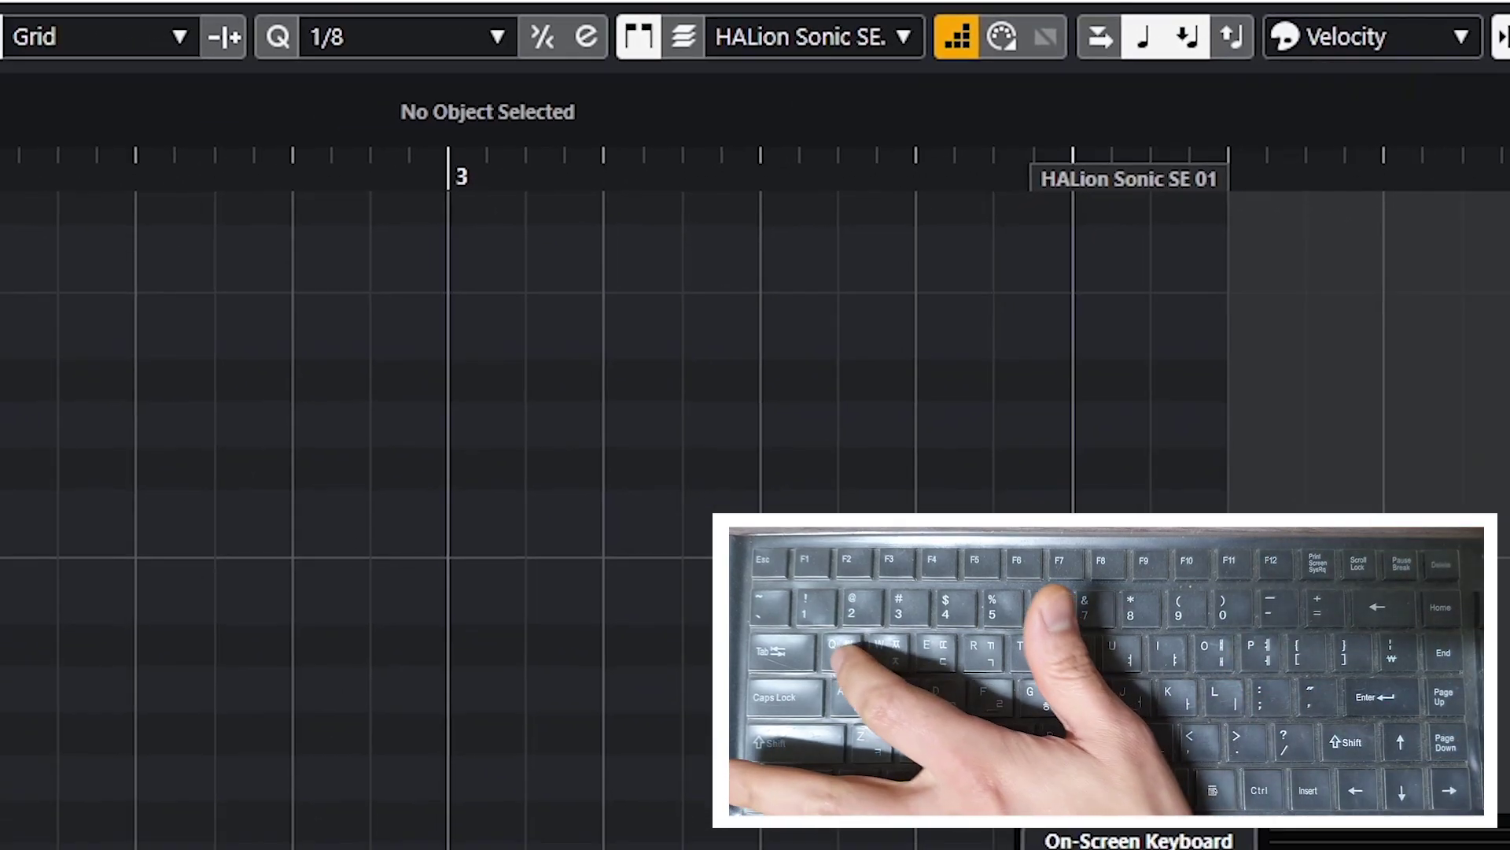
With Record NoteOn Velocity on, step in a C4 to C5 major scale from the second eighth of bar 1, and delete it.
key("q")
key("w")
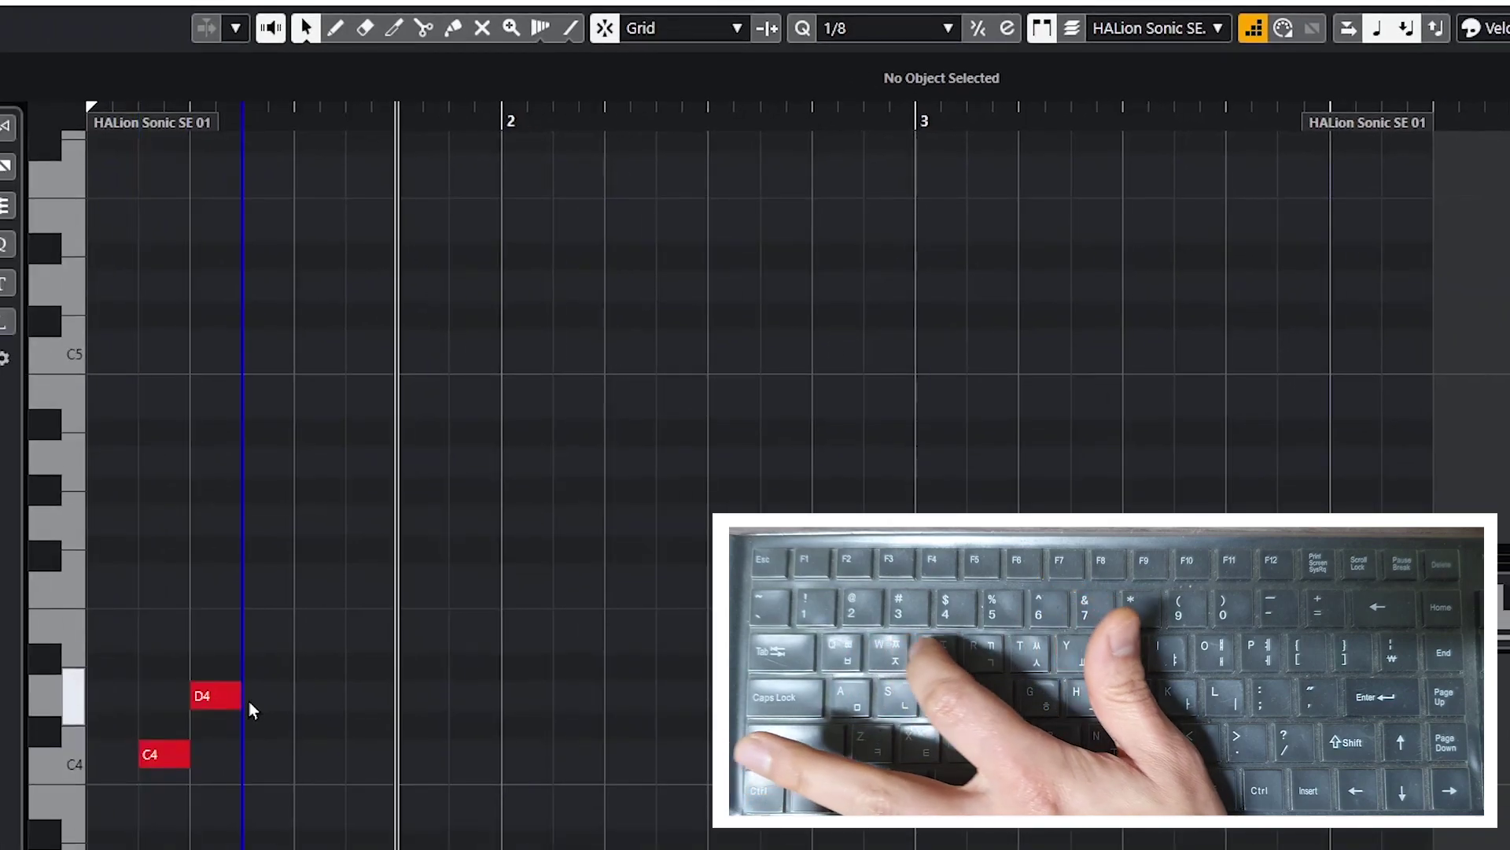
key("e")
key("r")
key("t")
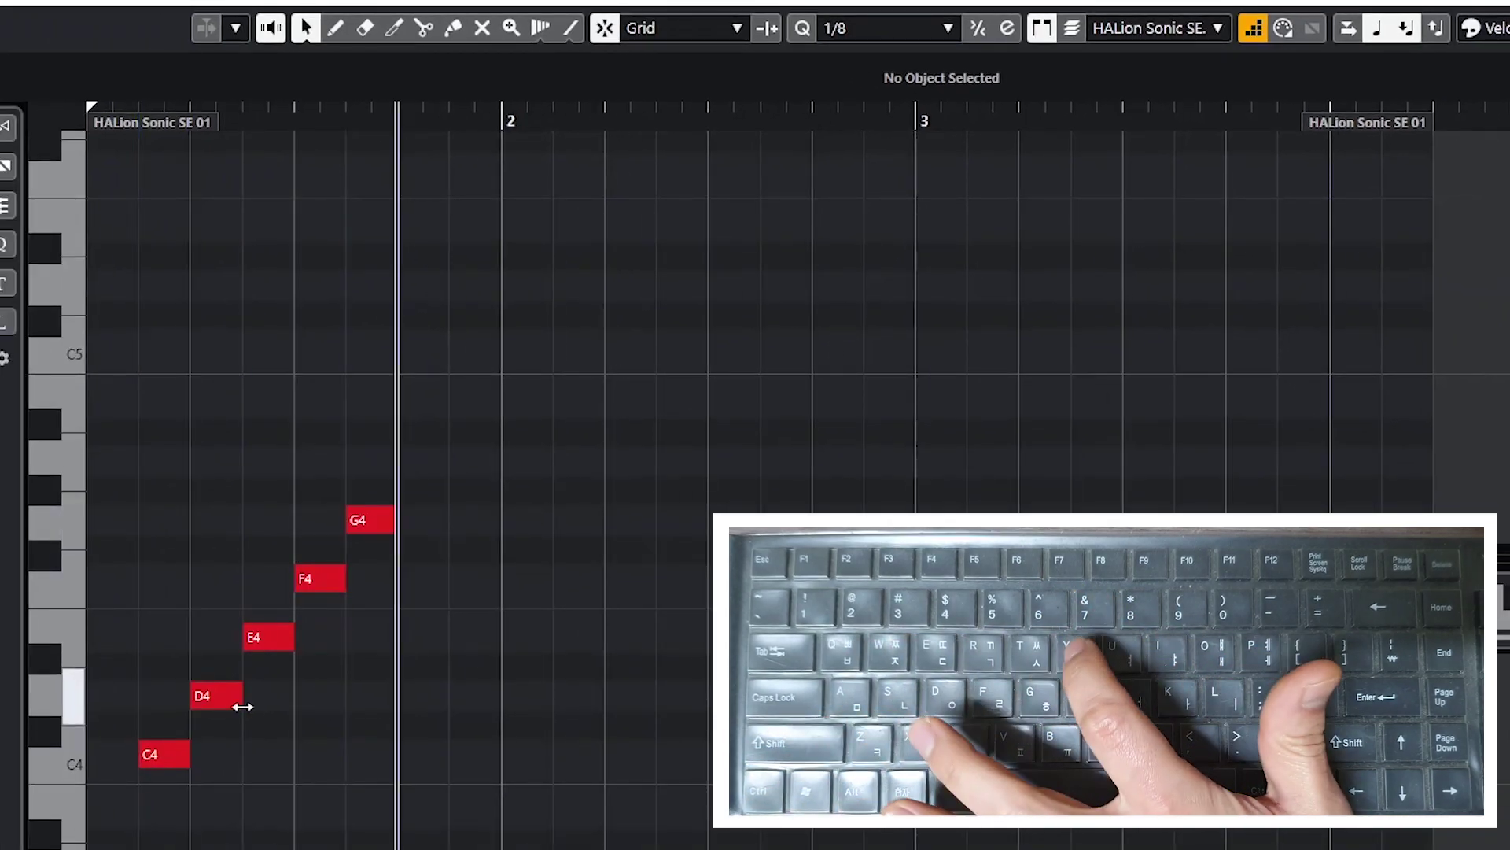
key("y")
key("u")
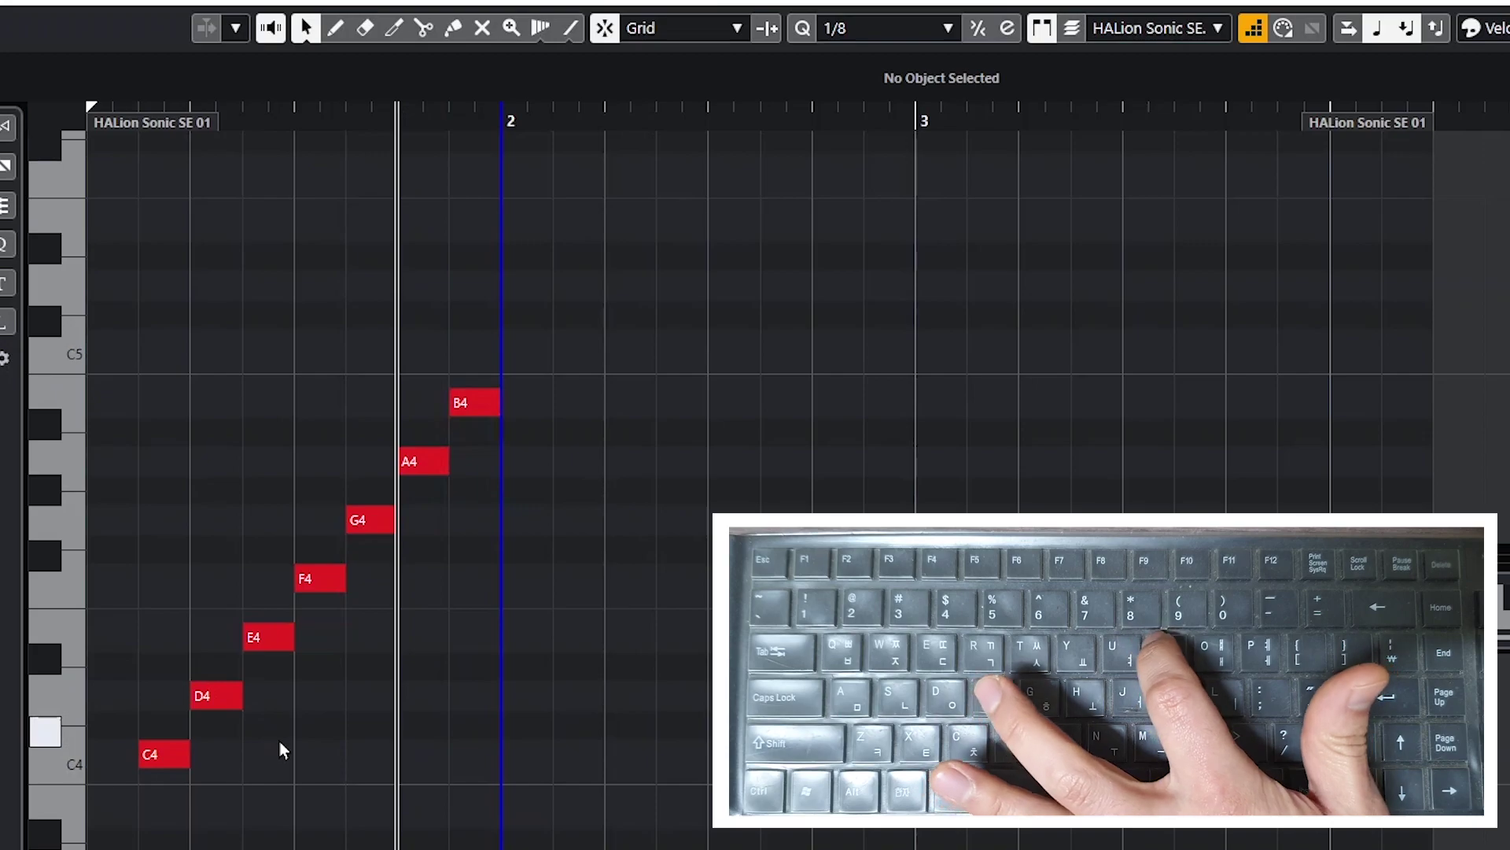
key("i")
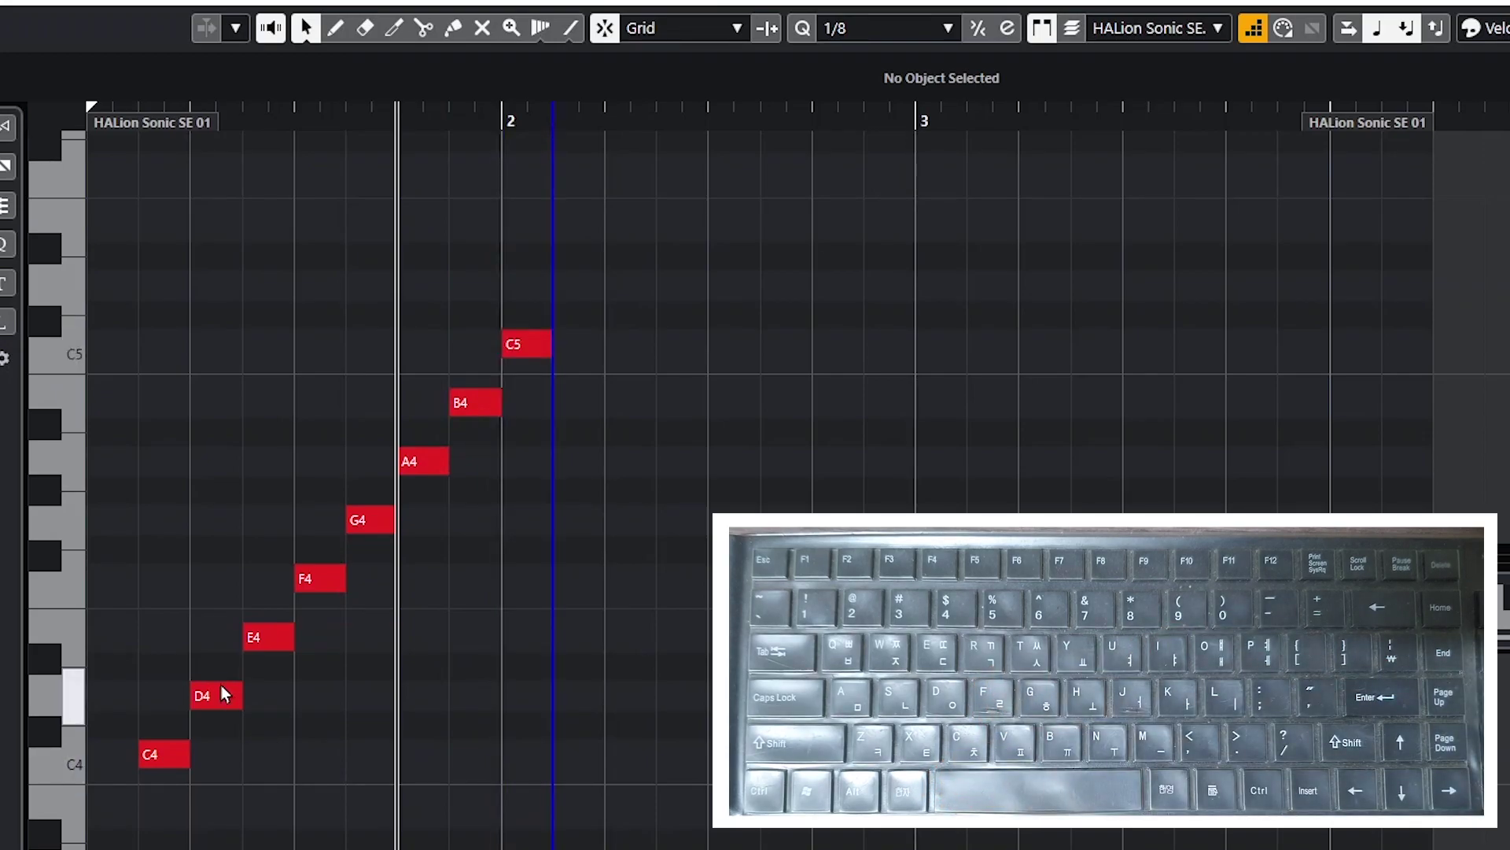
left_click_drag(168, 266, 657, 846)
key("Delete")
With Record NoteOn Velocity off, step in C4, D4, E4, F4, F4, G4, A4 and B4 as eighth notes from the second eighth of bar 1.
left_click(122, 249)
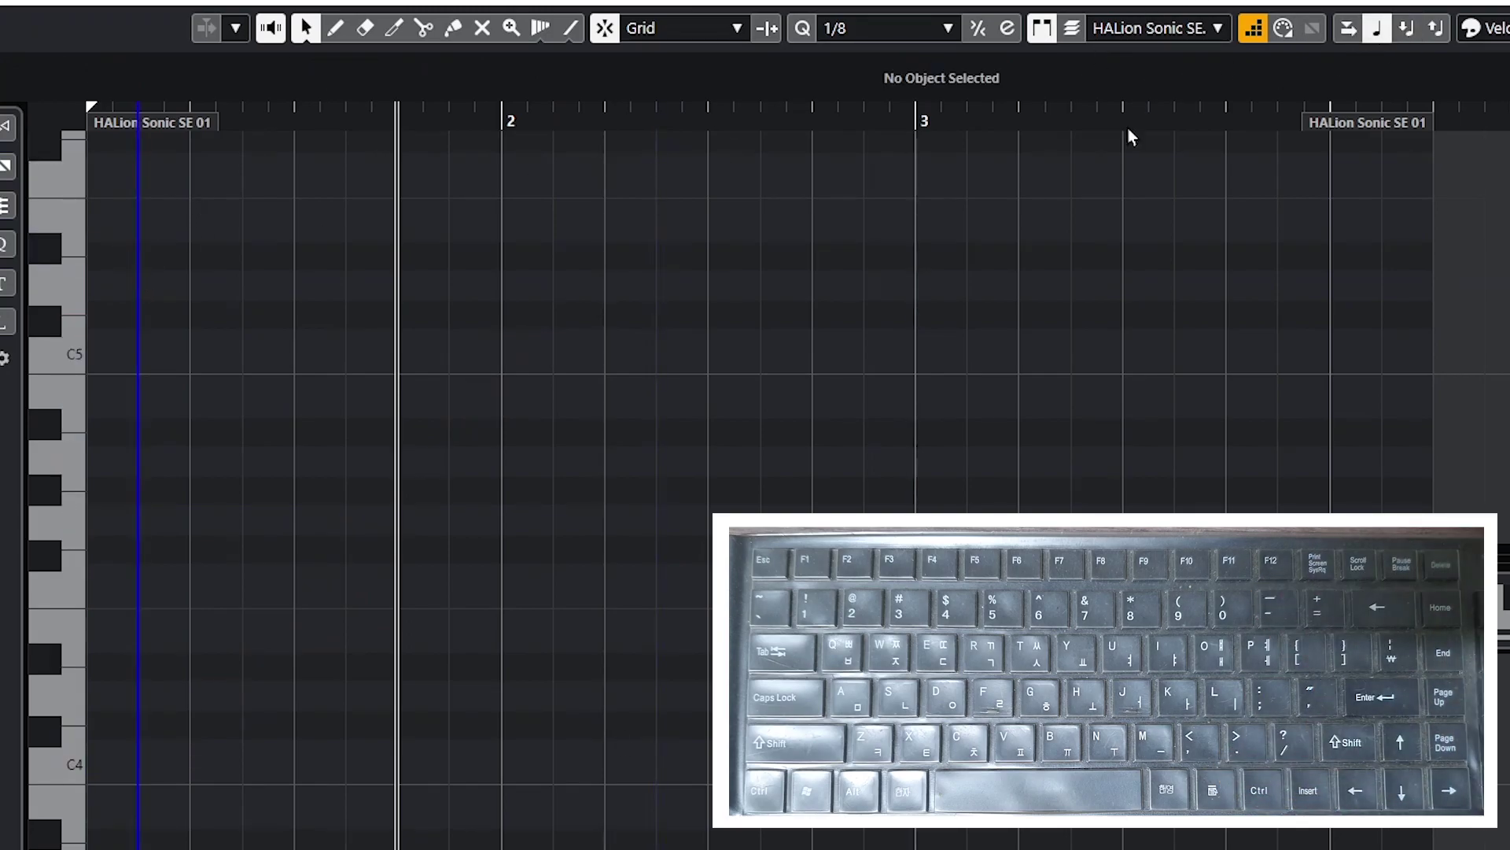
key("z")
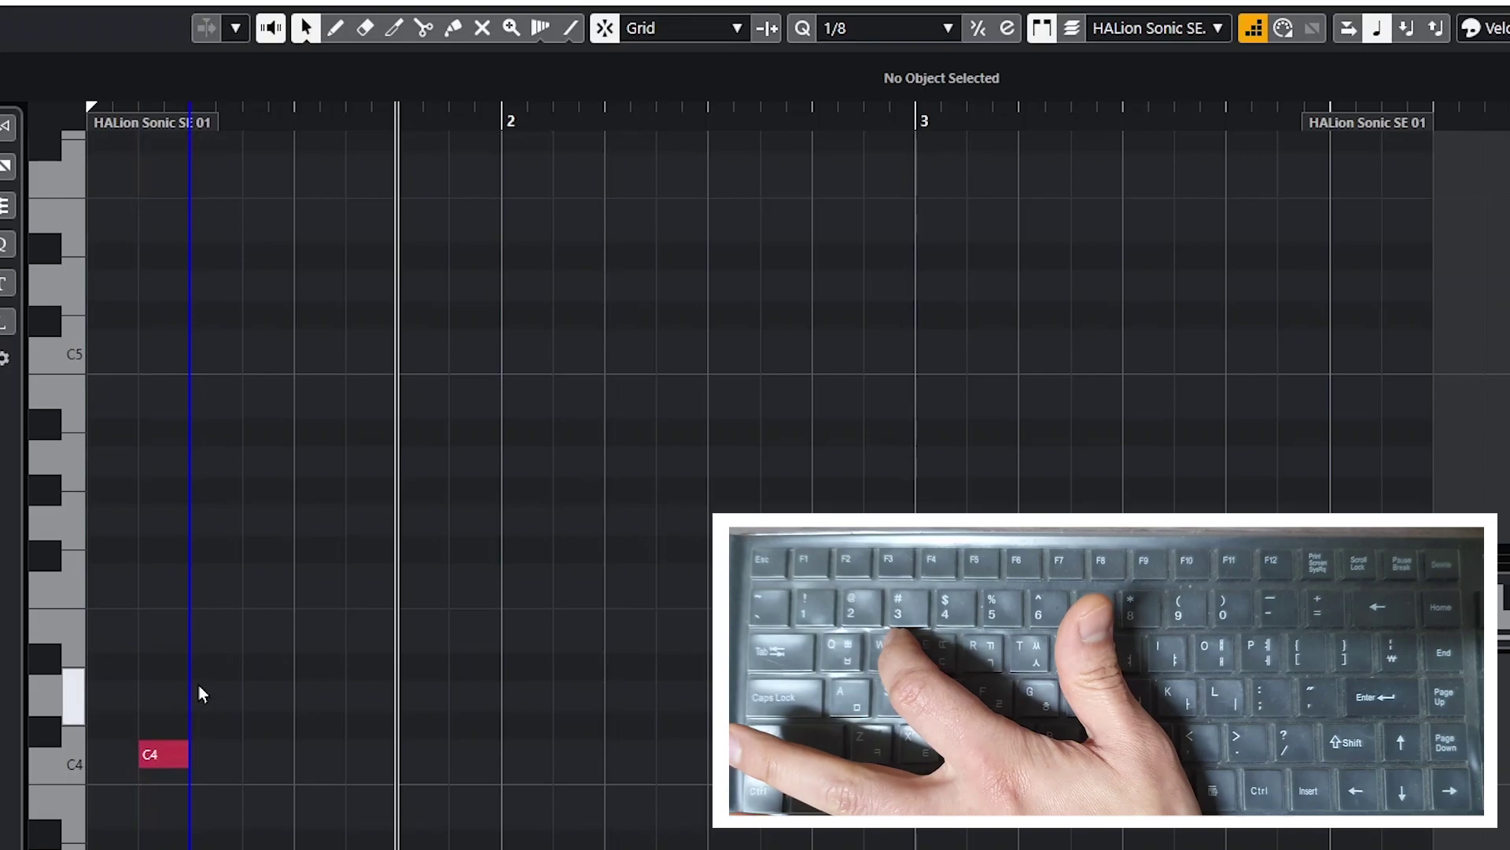
key("w")
key("e")
key("r")
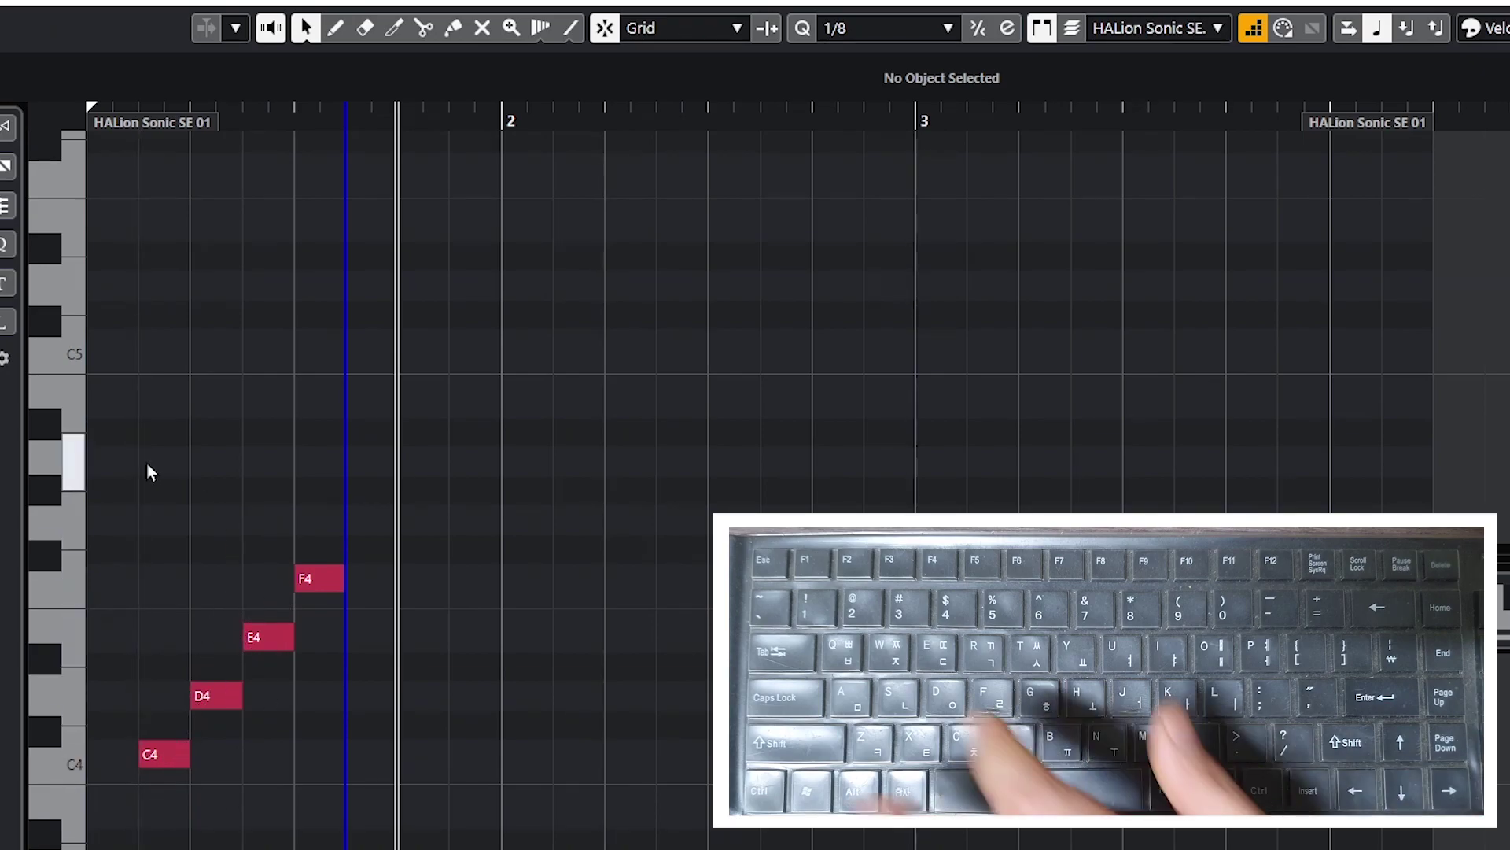
key("r")
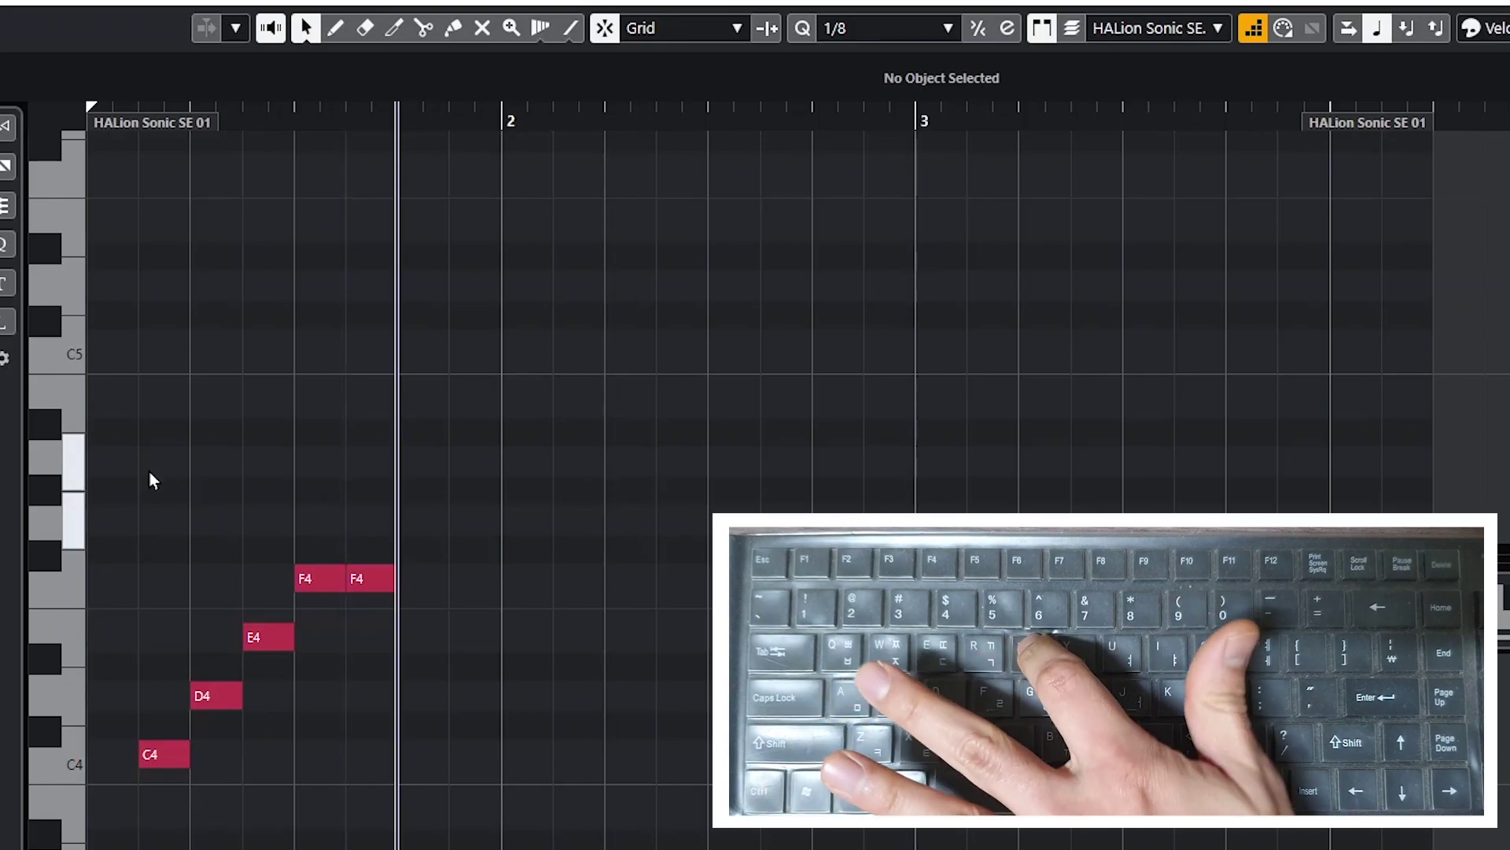
key("t")
key("y")
key("u")
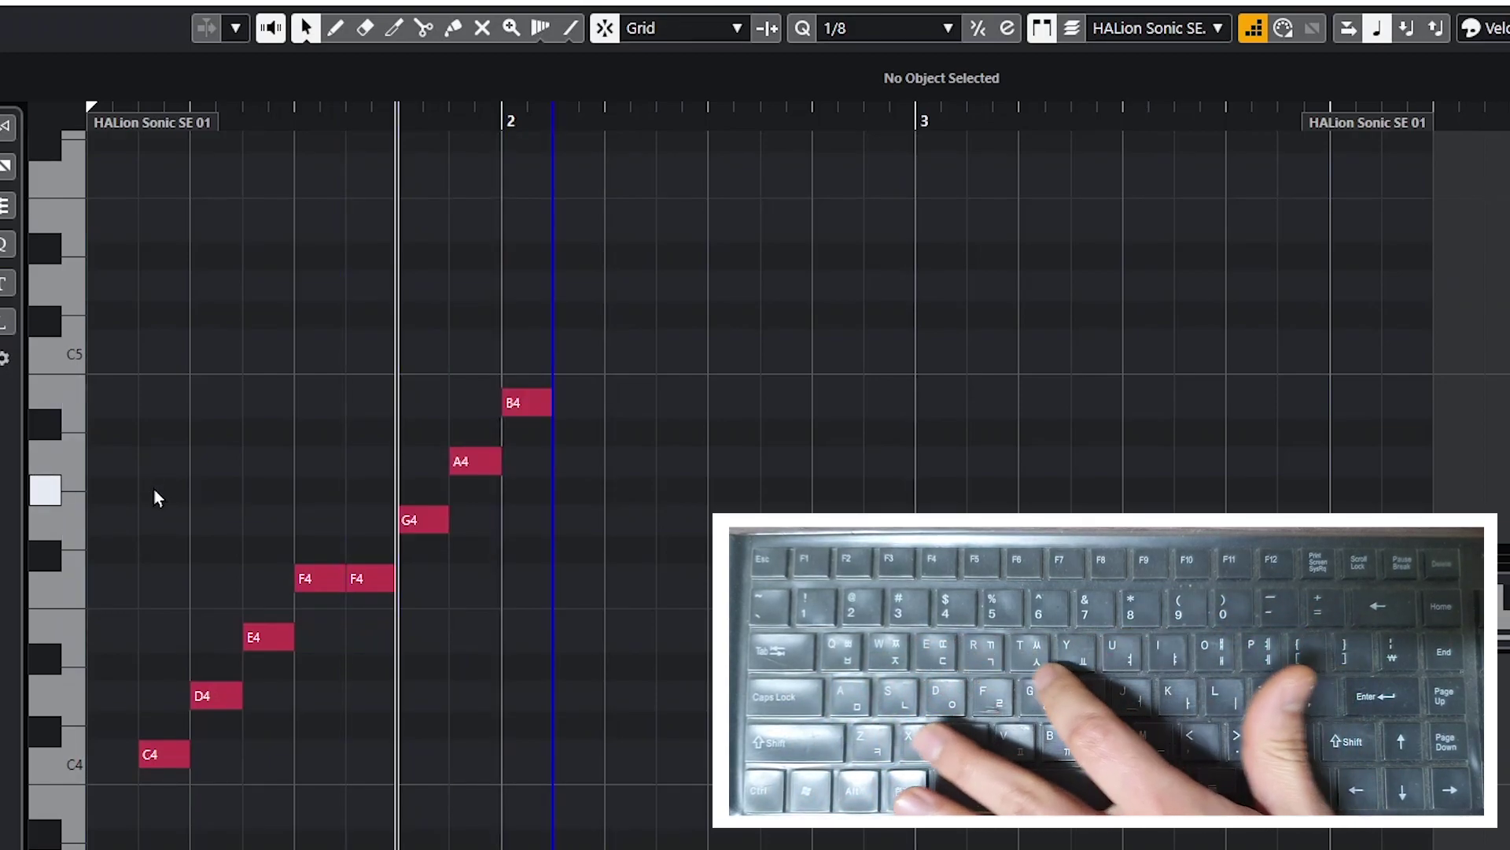
Continue from the second eighth of bar 2 with a C4 and D4 pair, followed by single D4, E4 and F4 eighth notes.
key("q+w")
key("w")
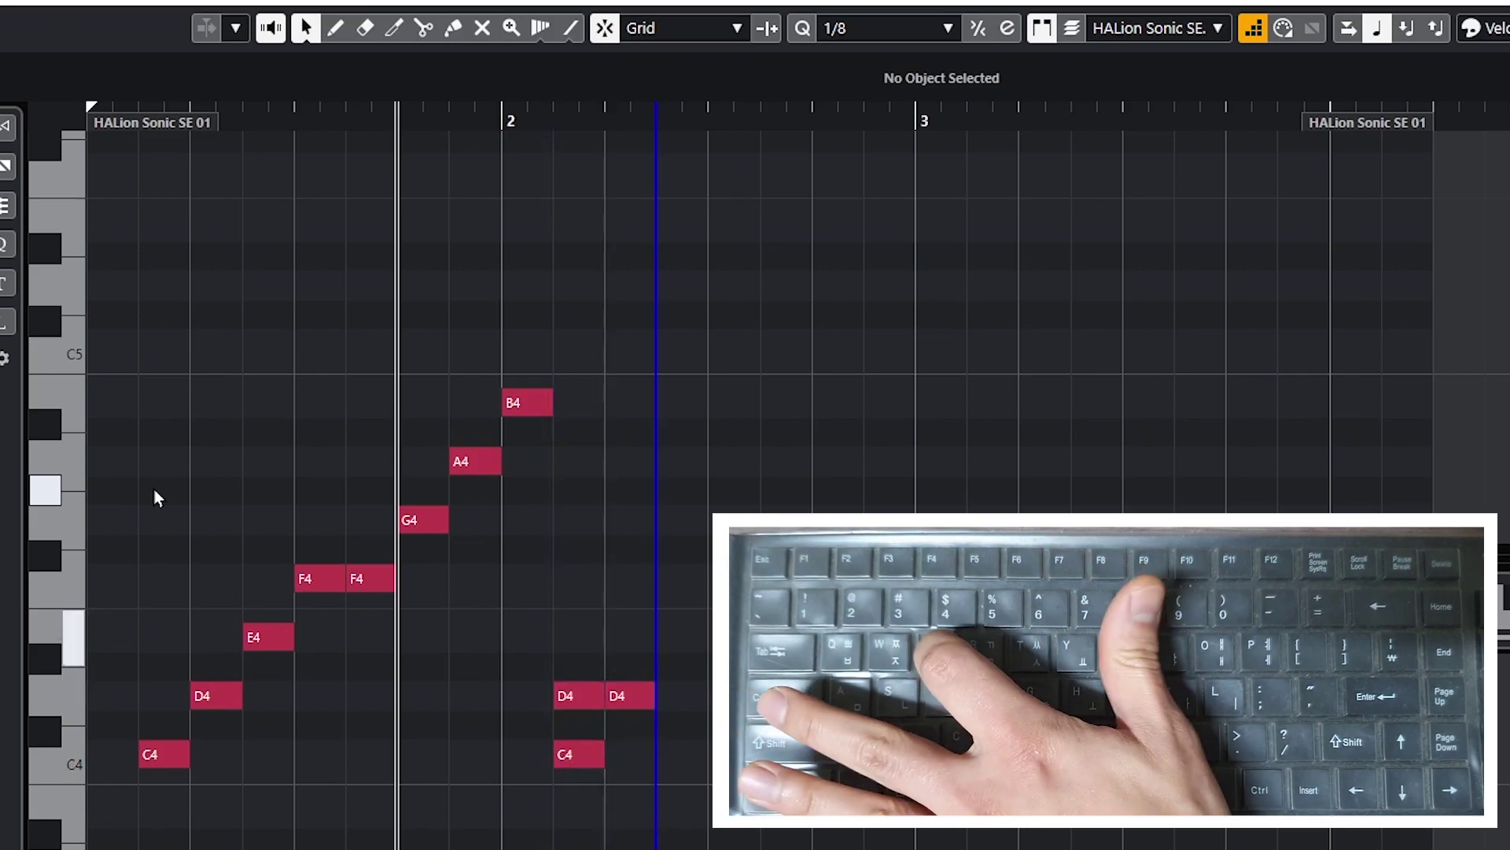
key("e")
key("r")
key("space")
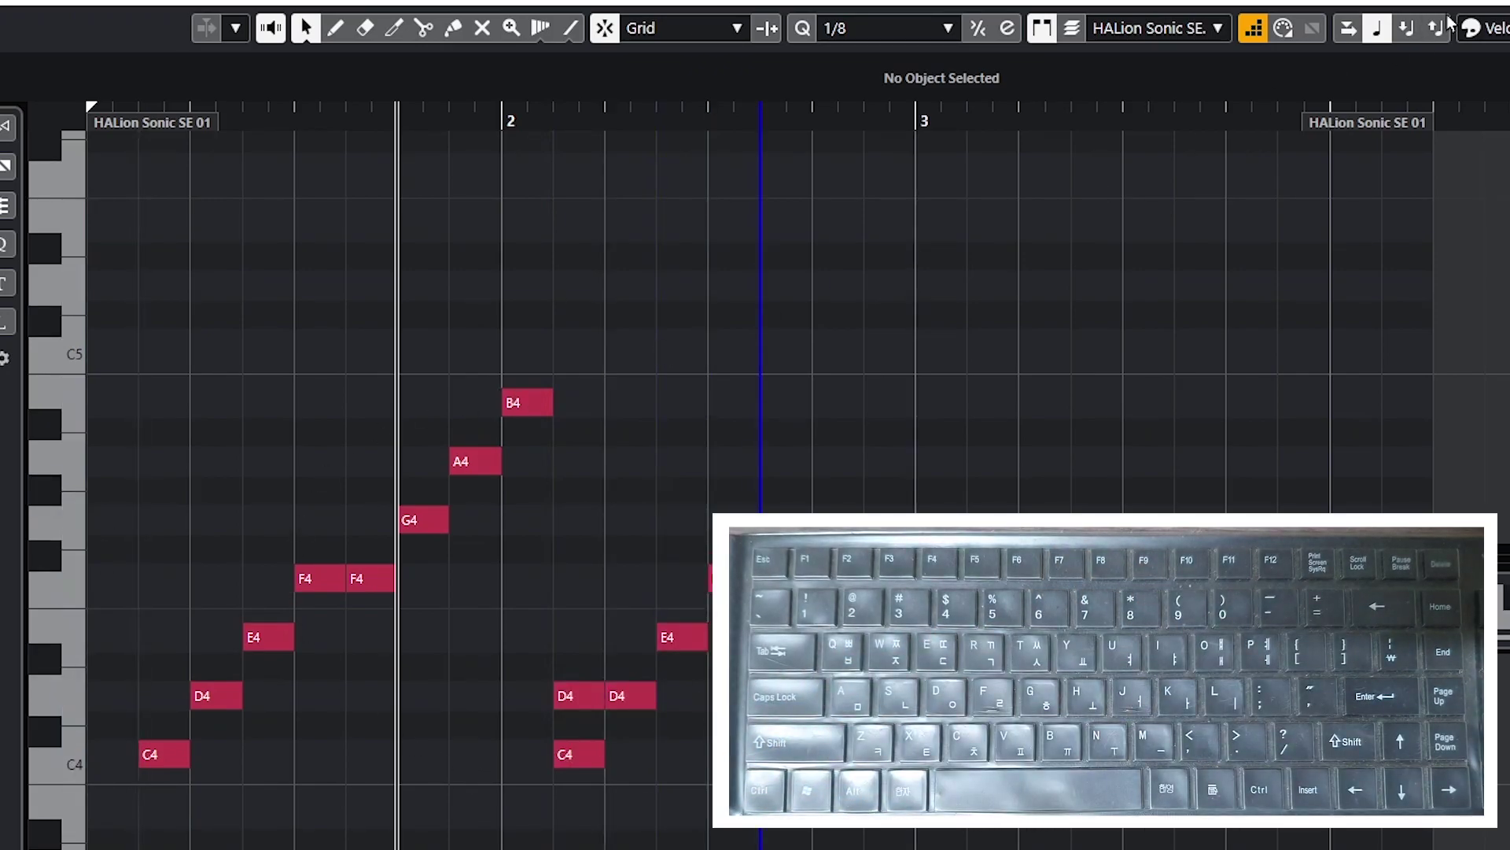
Turn Record NoteOn Velocity back on and delete all the notes in the part.
left_click(1406, 30)
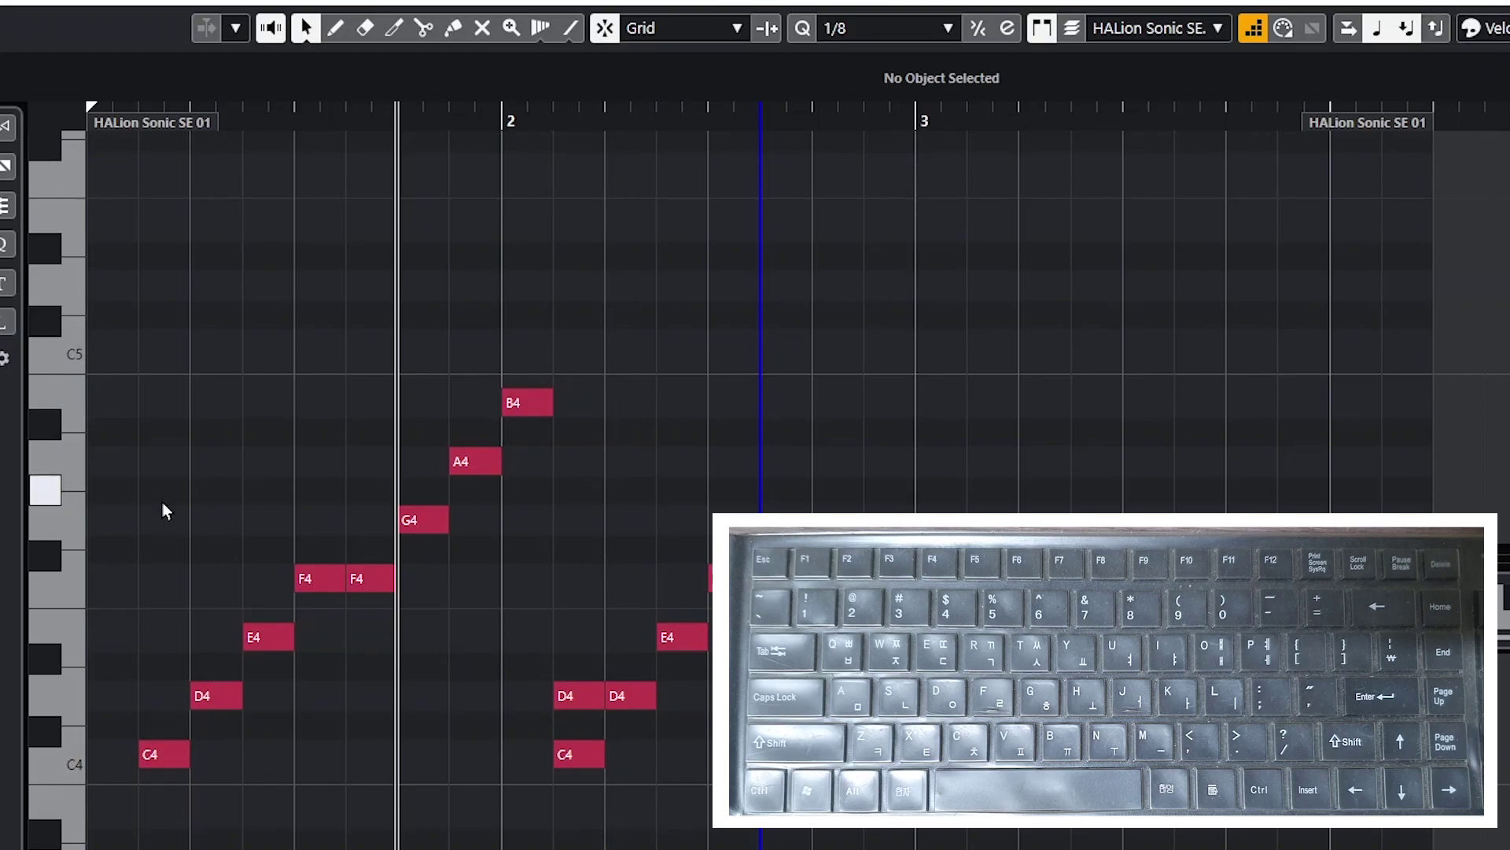
left_click_drag(160, 311, 862, 840)
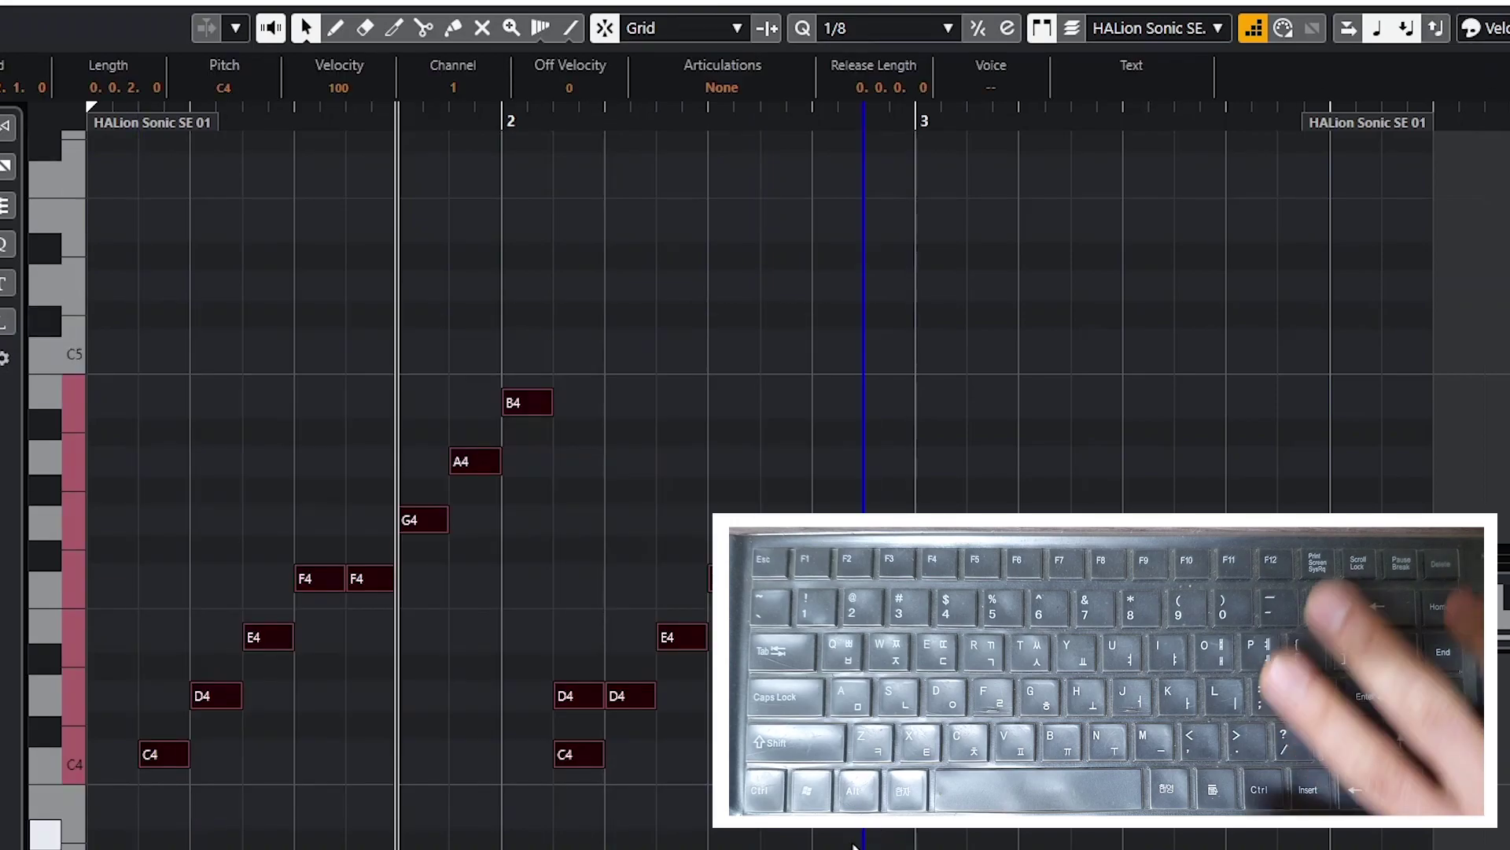
key("Delete")
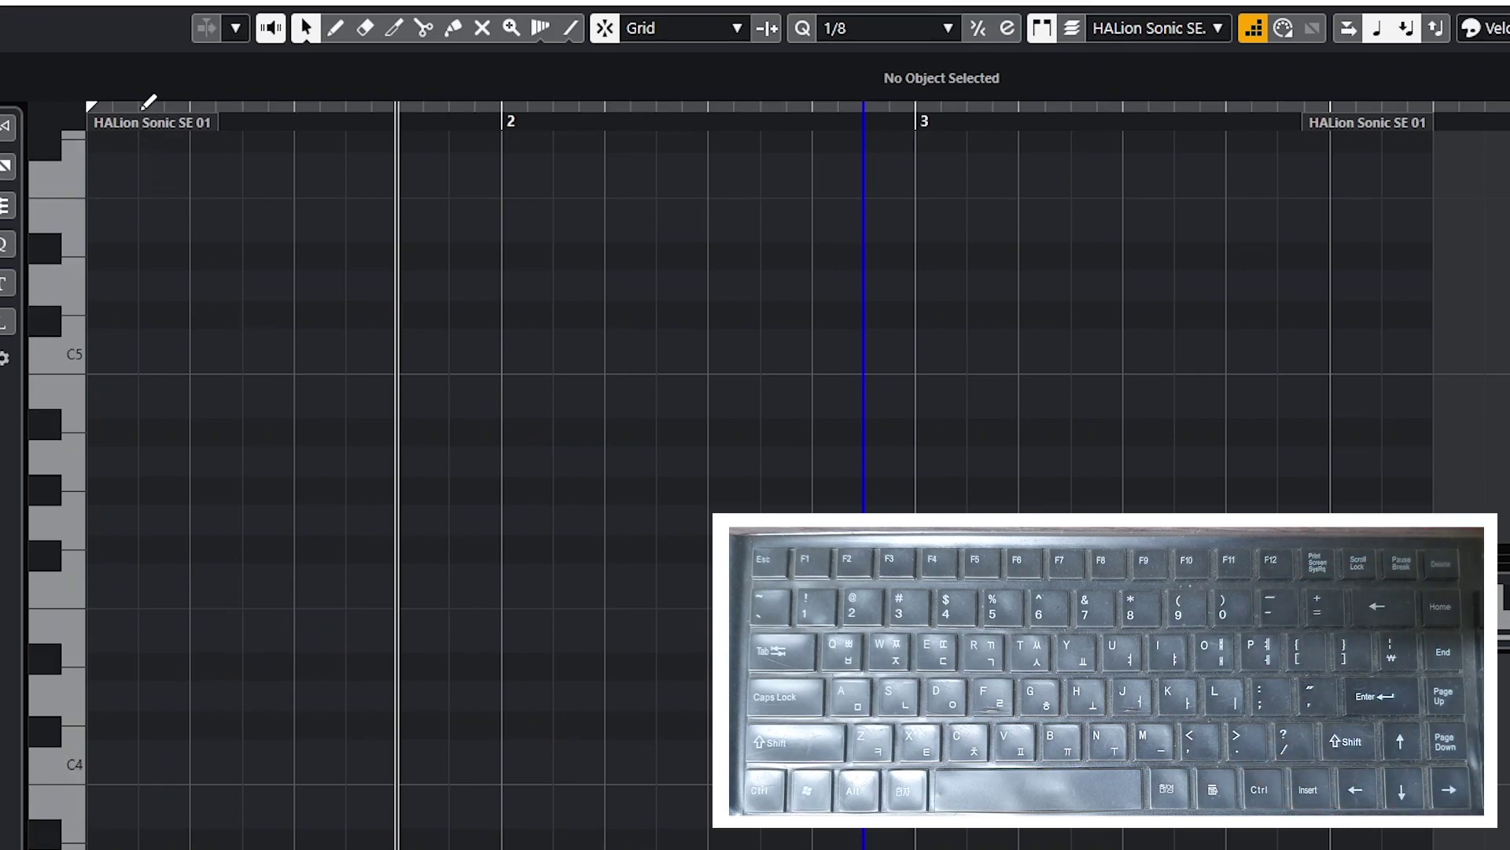
left_click_drag(238, 116, 158, 191)
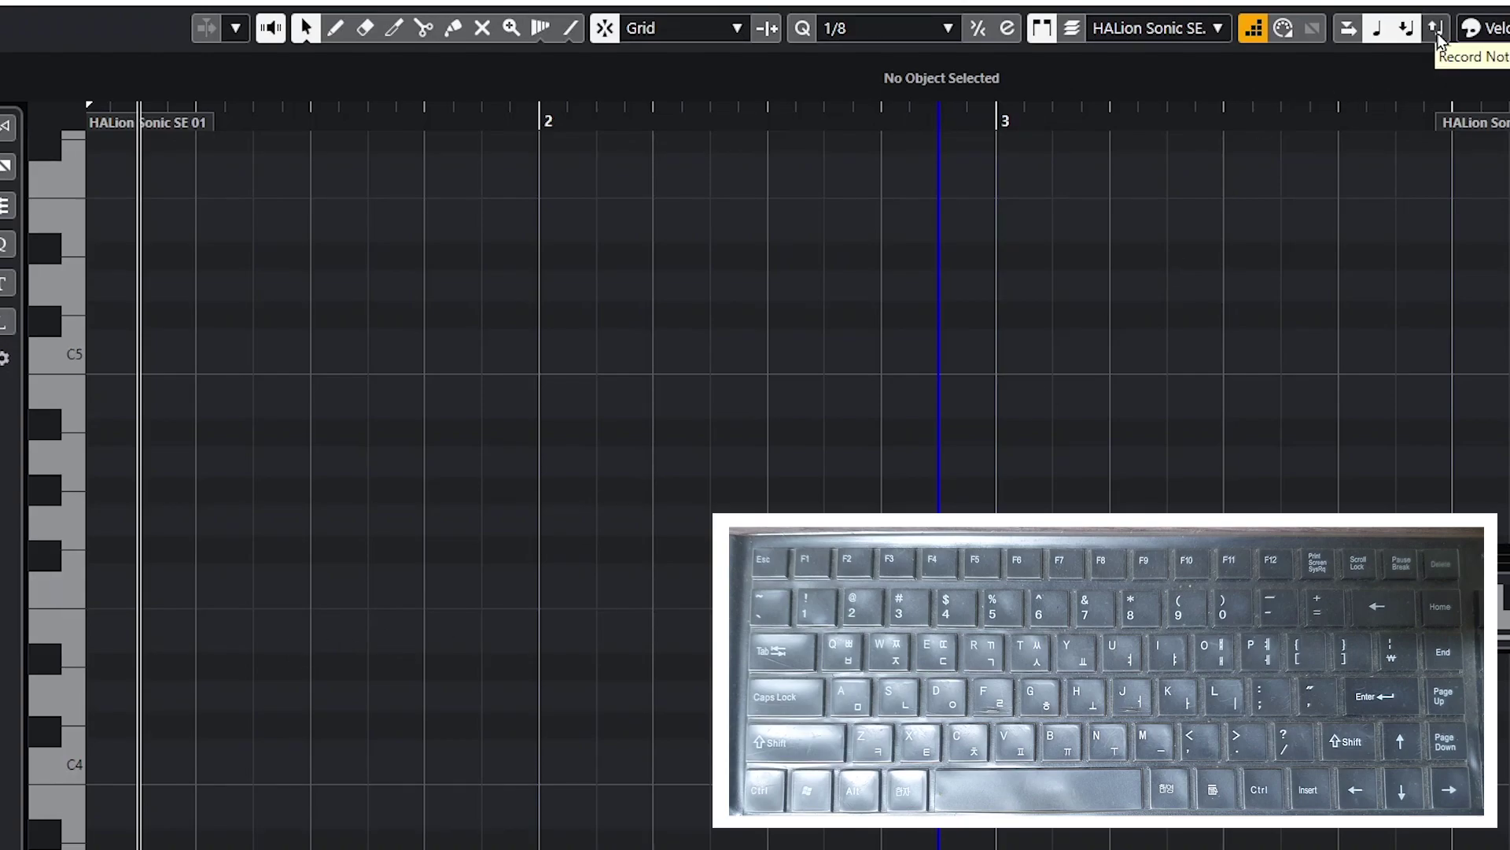
With Record NoteOff Velocity on, step in eighth notes rising from C4 to G4, starting at the last eighth of bar 2.
key("q")
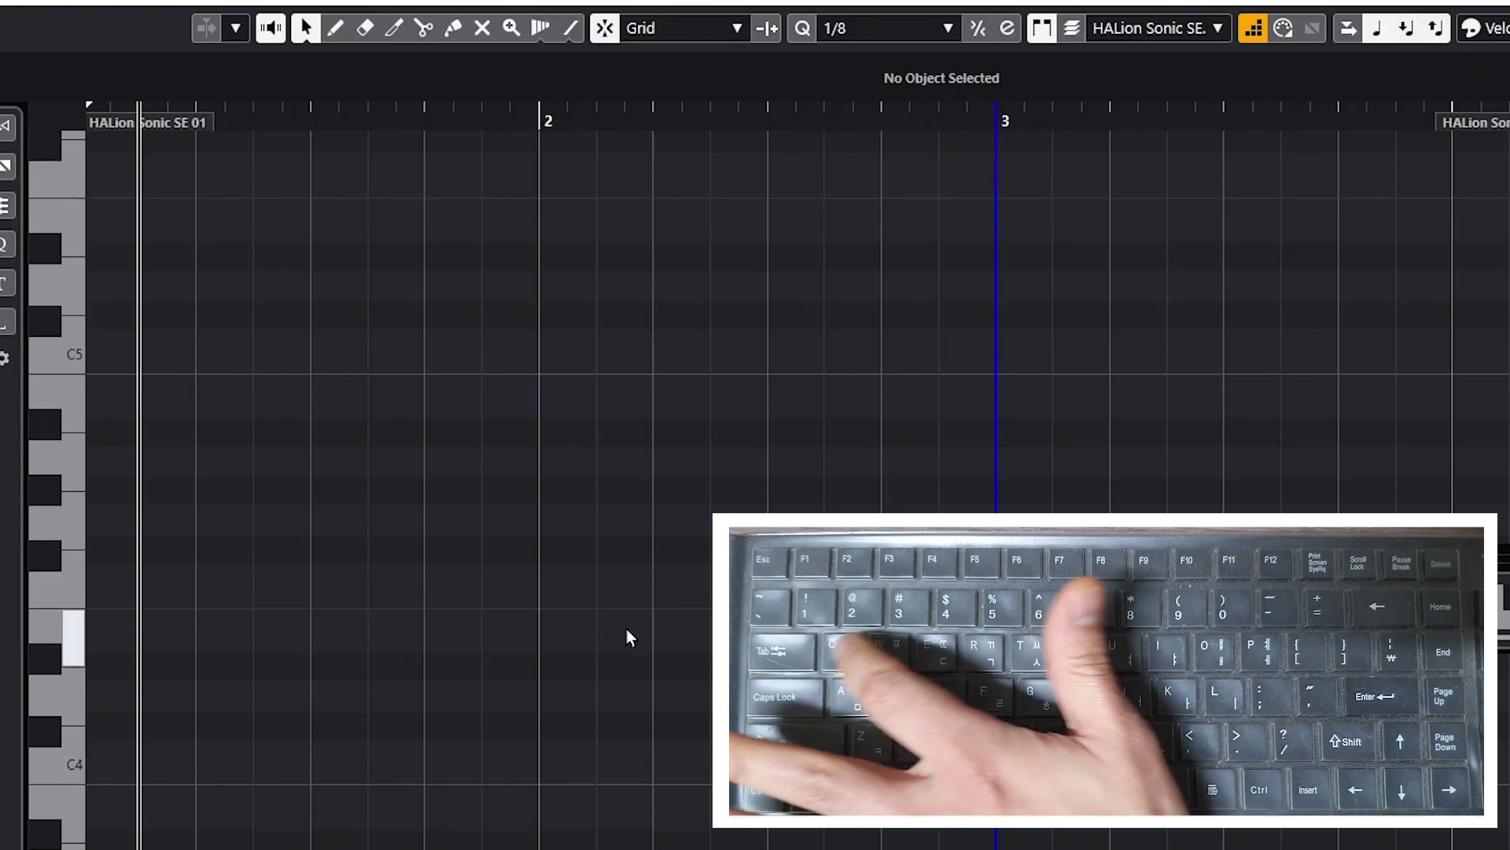
key("space")
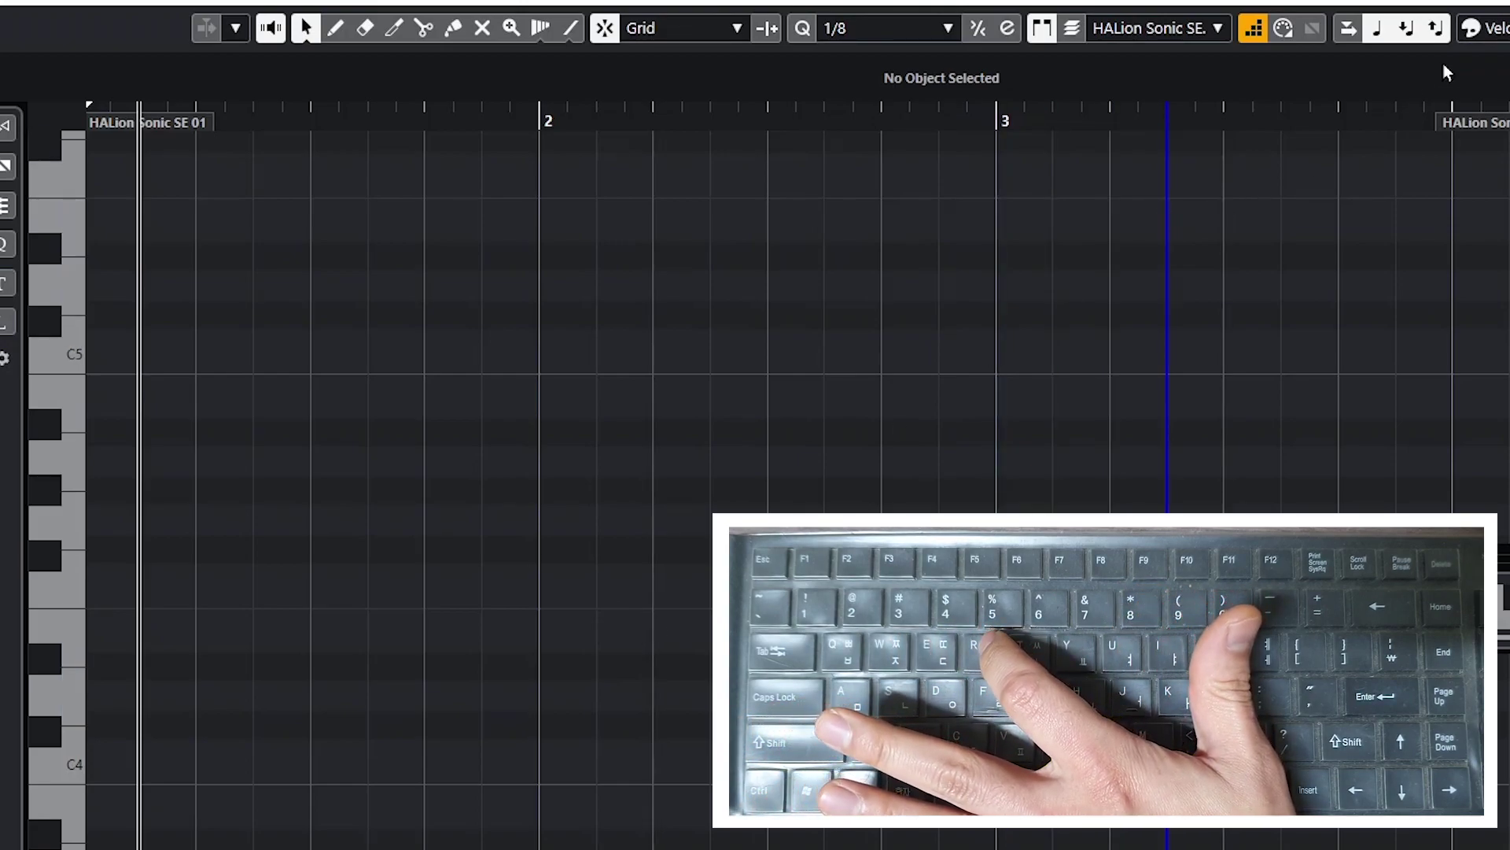
key("q")
key("q")
key("w")
key("e")
key("r")
key("t")
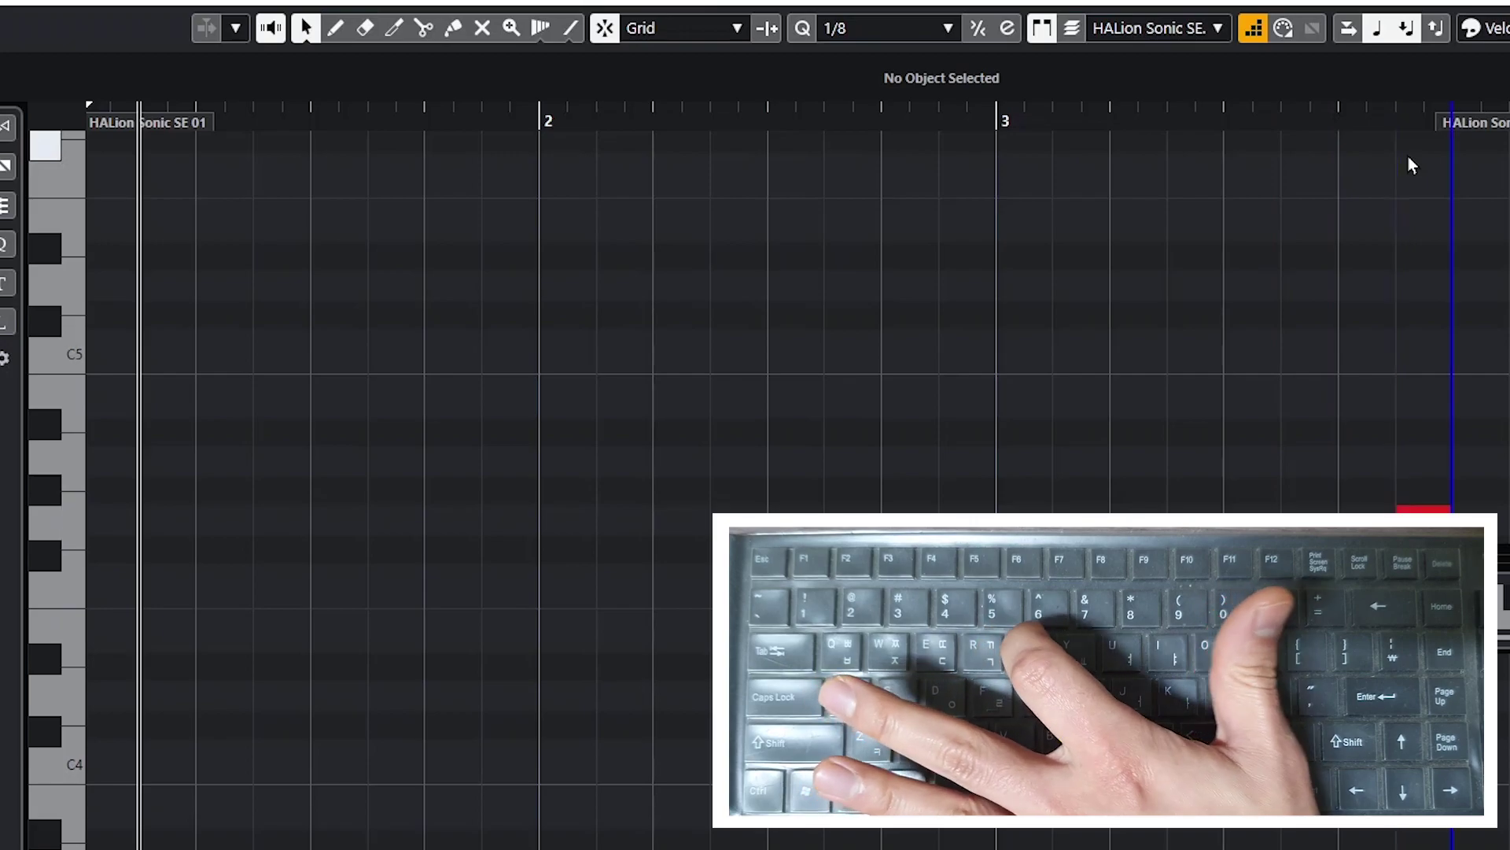